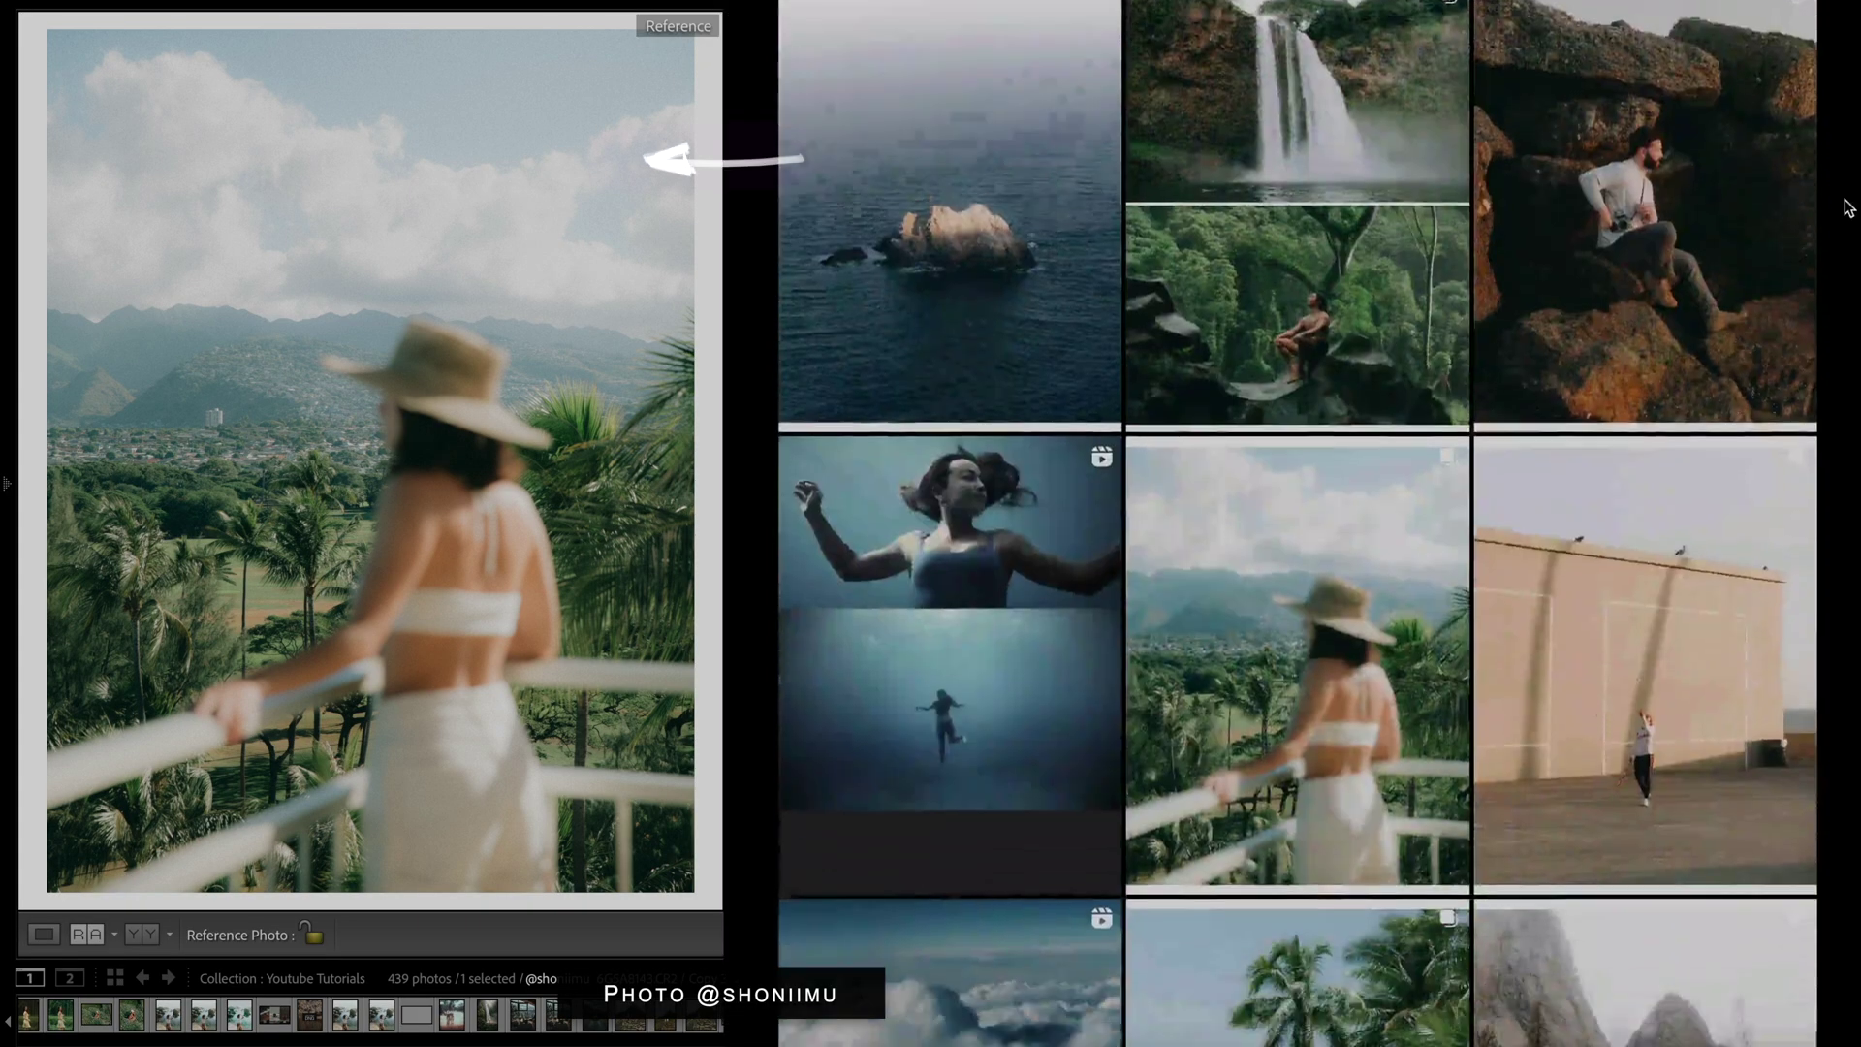
Open the balcony photo's Instagram post and page forward three images in its carousel.
scroll(1445, 281, down, 3)
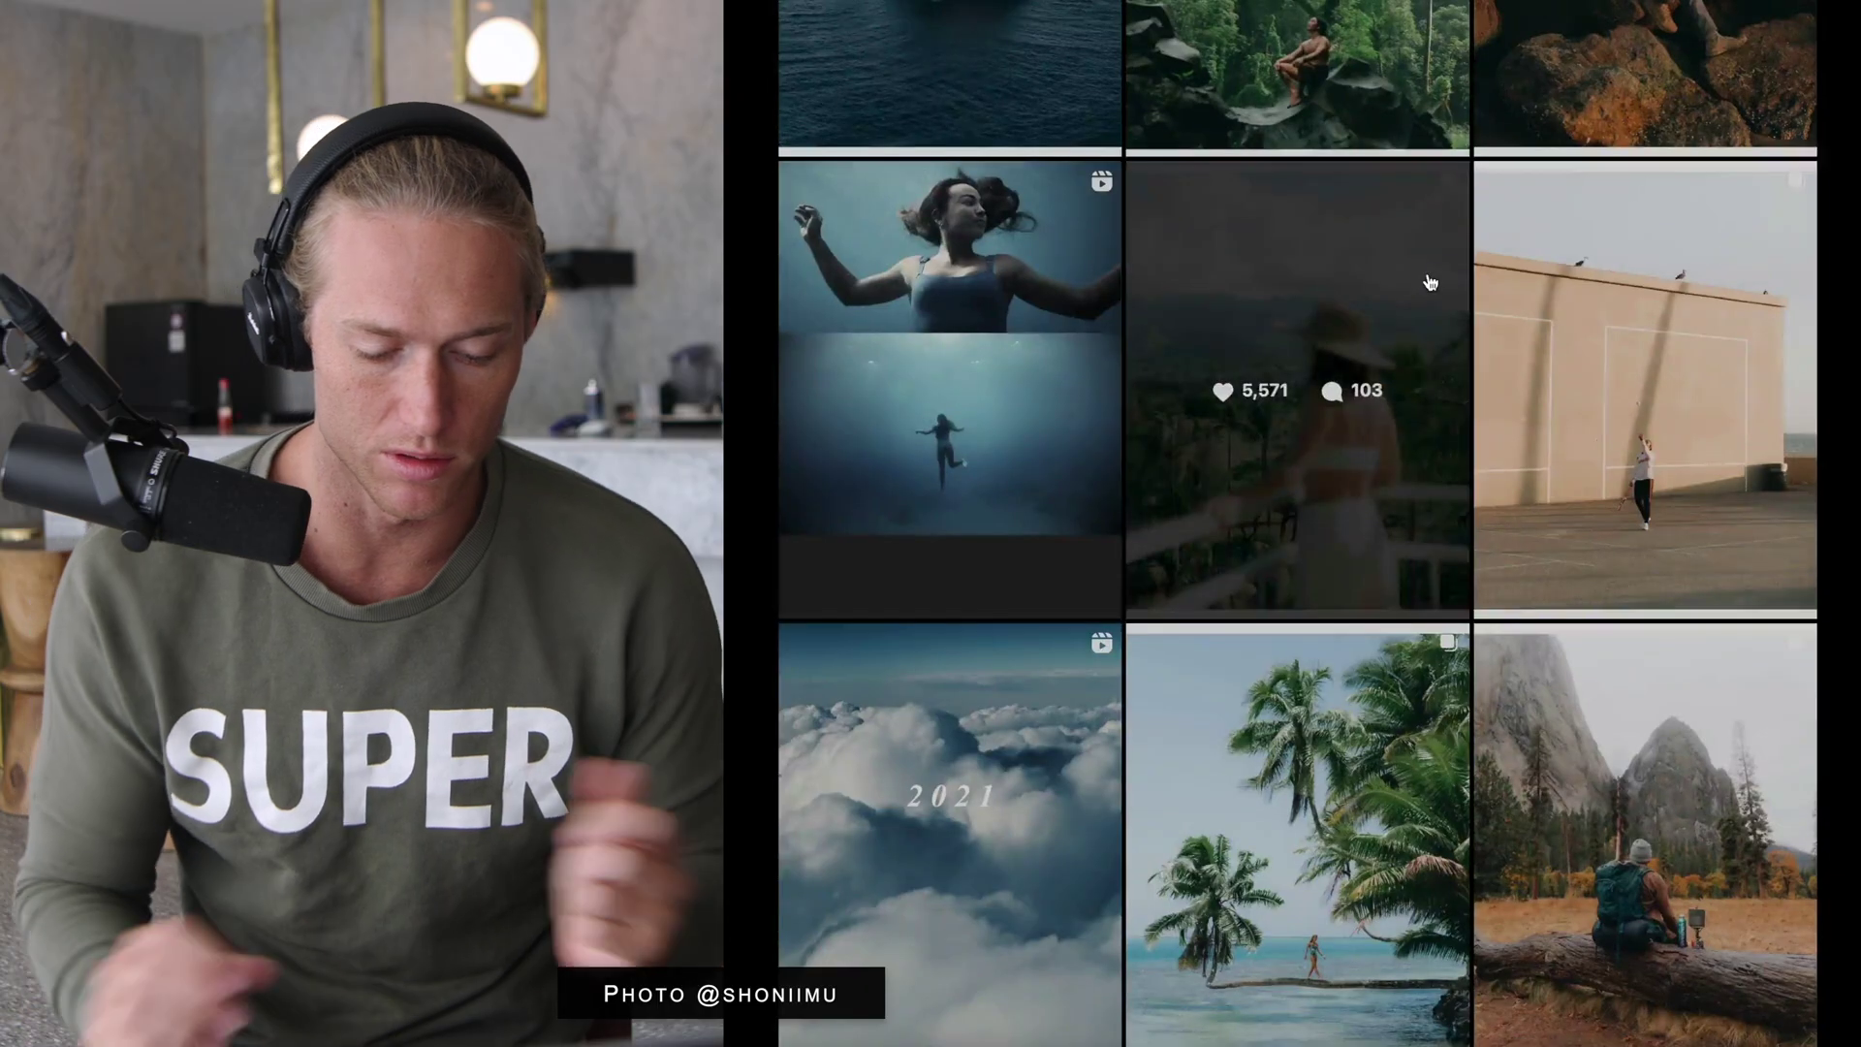
click(1425, 282)
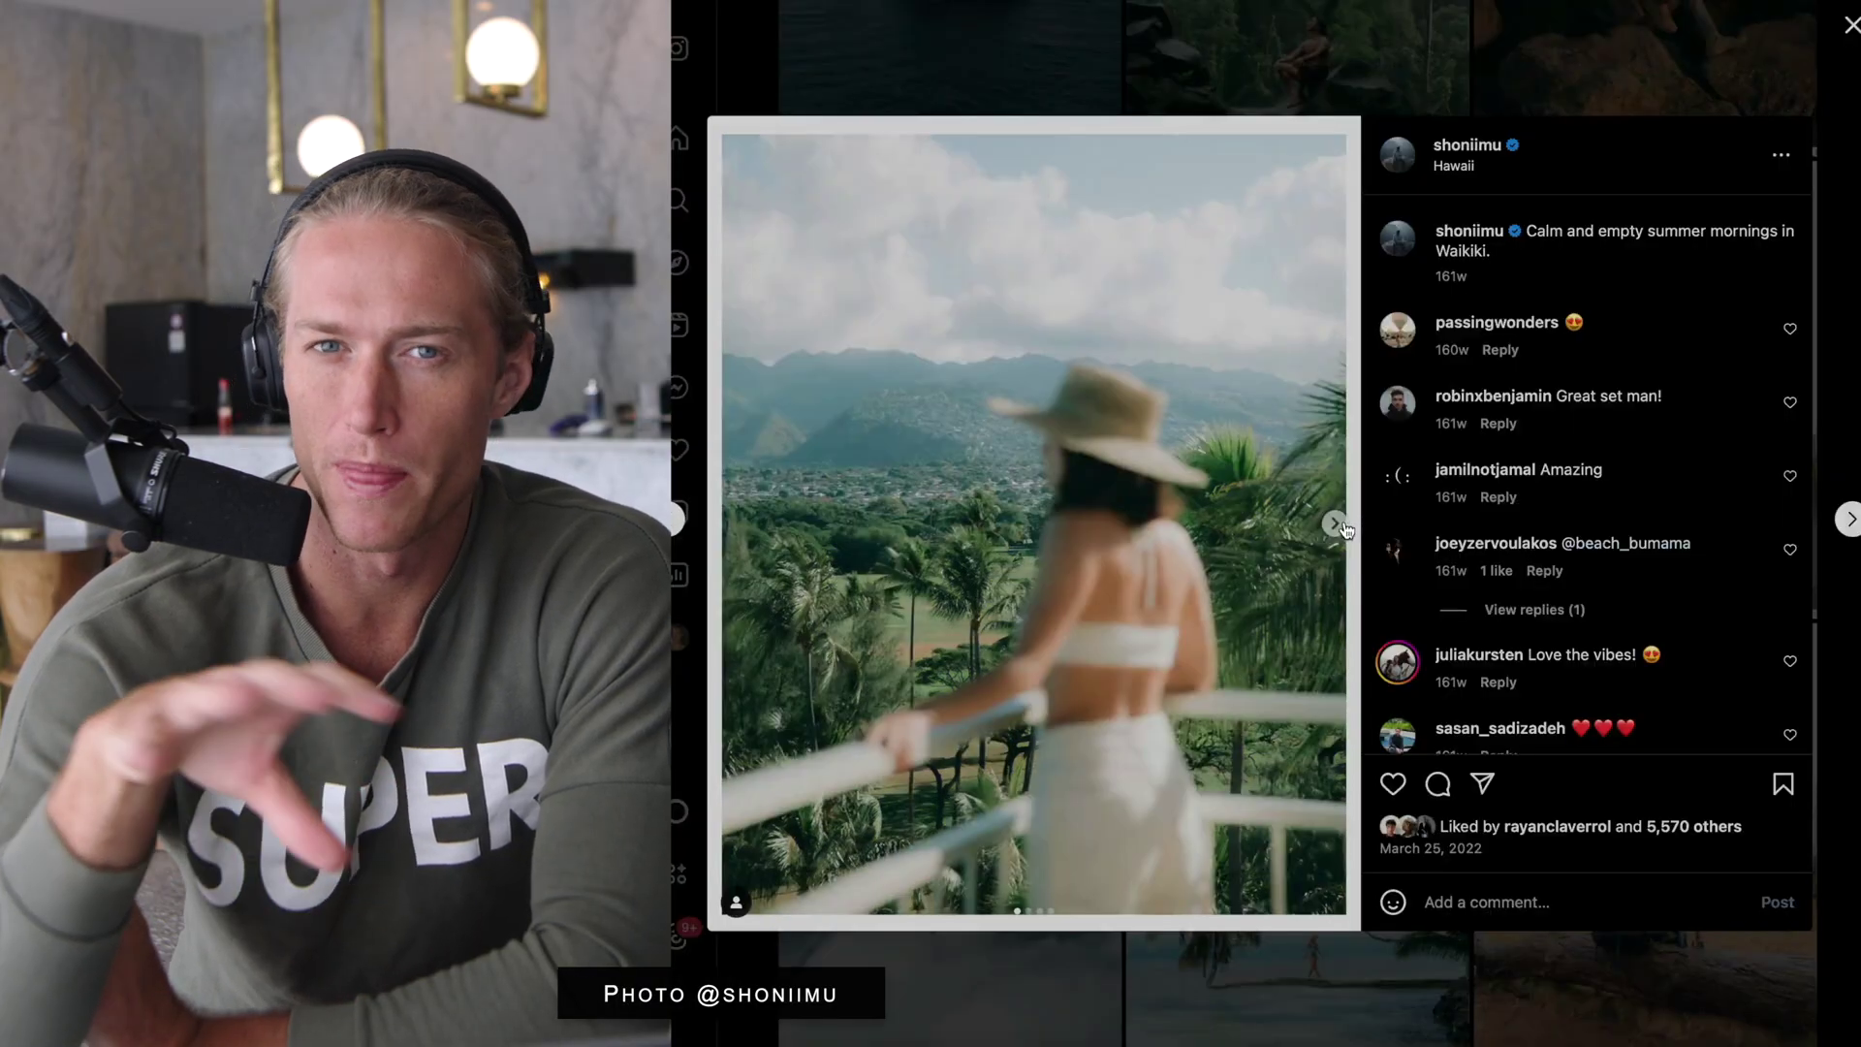
click(1341, 524)
click(1341, 524)
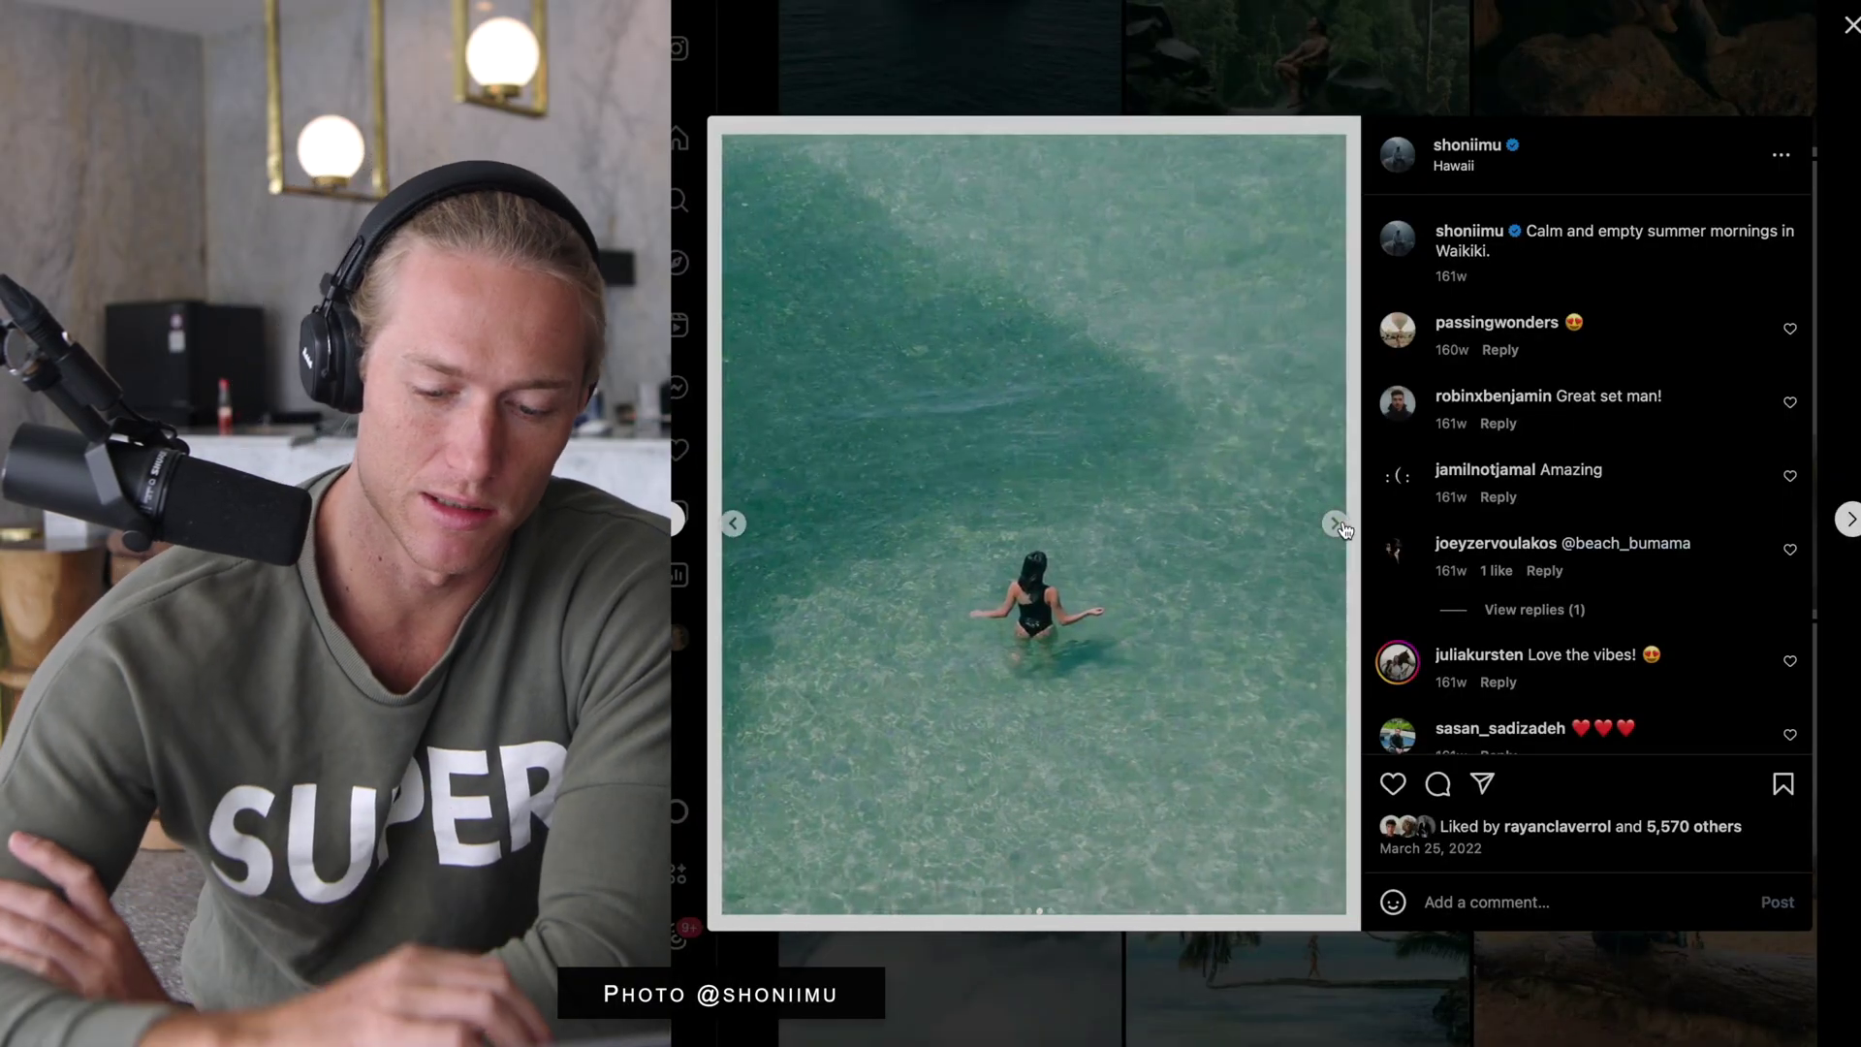
click(1342, 524)
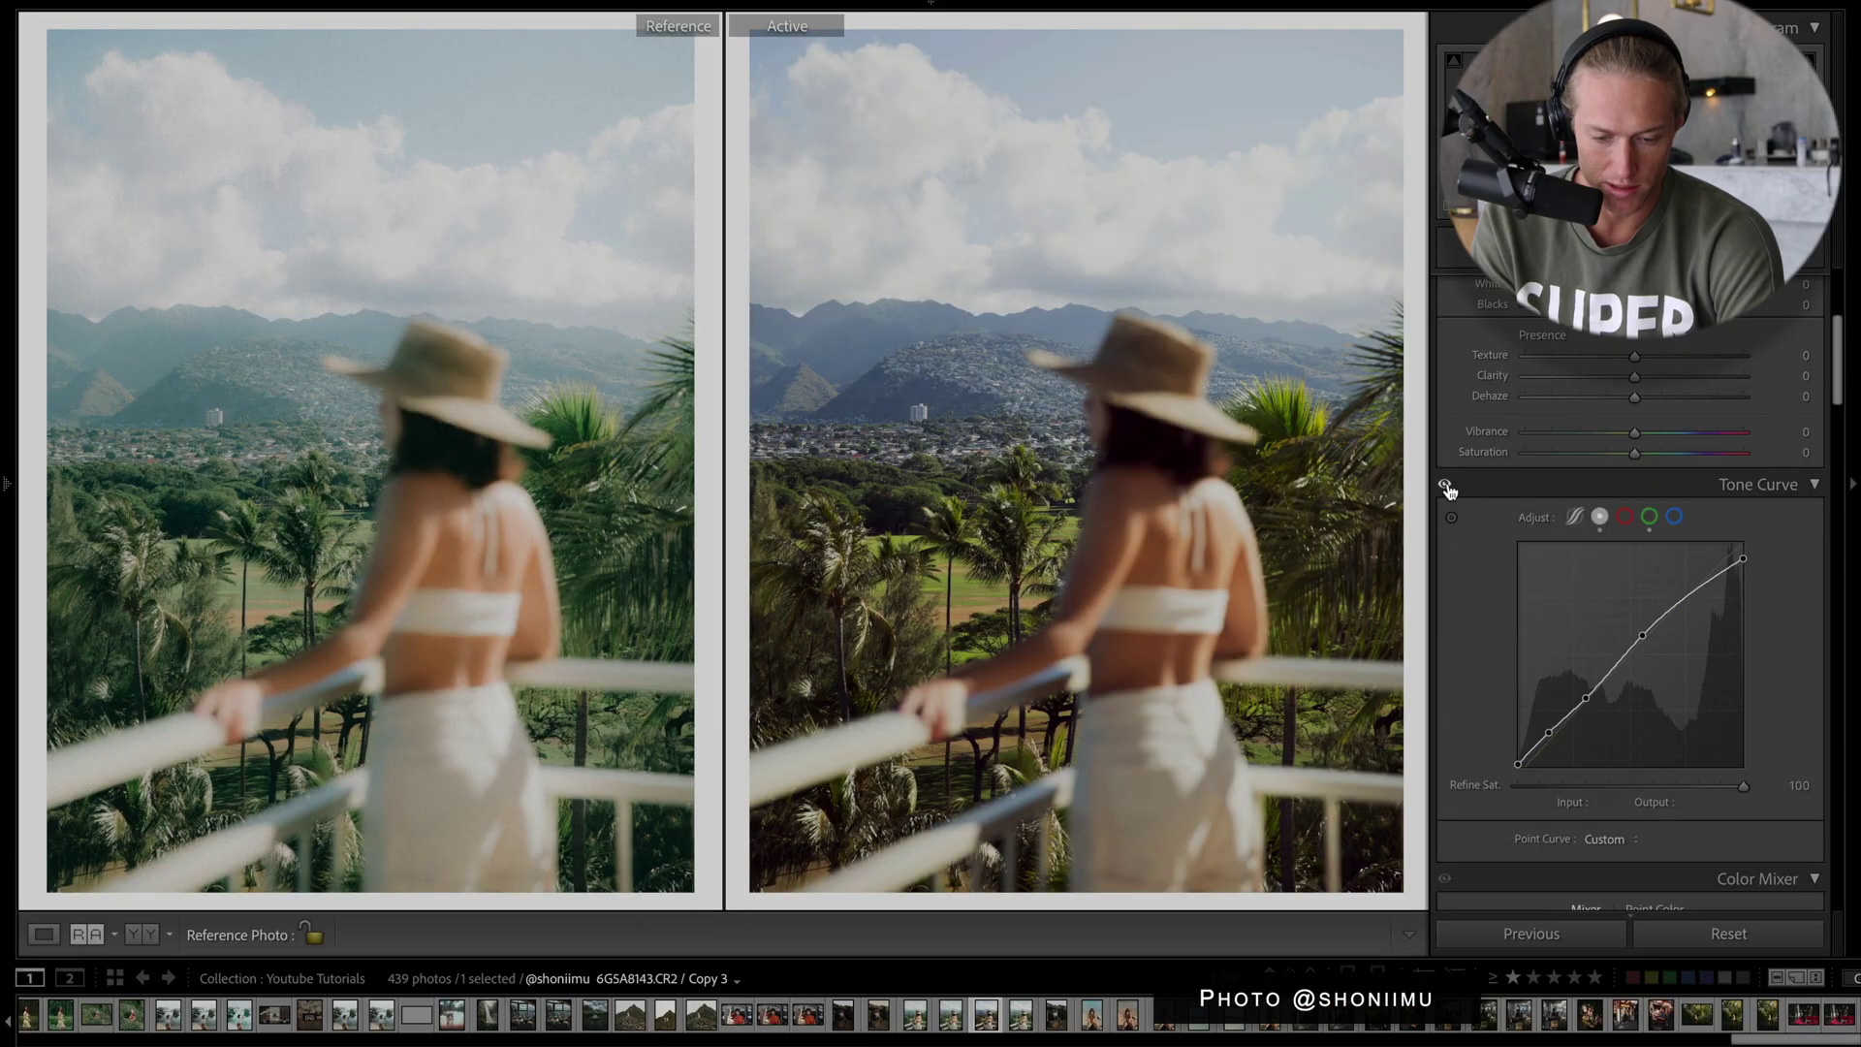
Compare the photo with and without its tone curve, then open and close Masking with Shift+W.
click(1445, 486)
click(1445, 487)
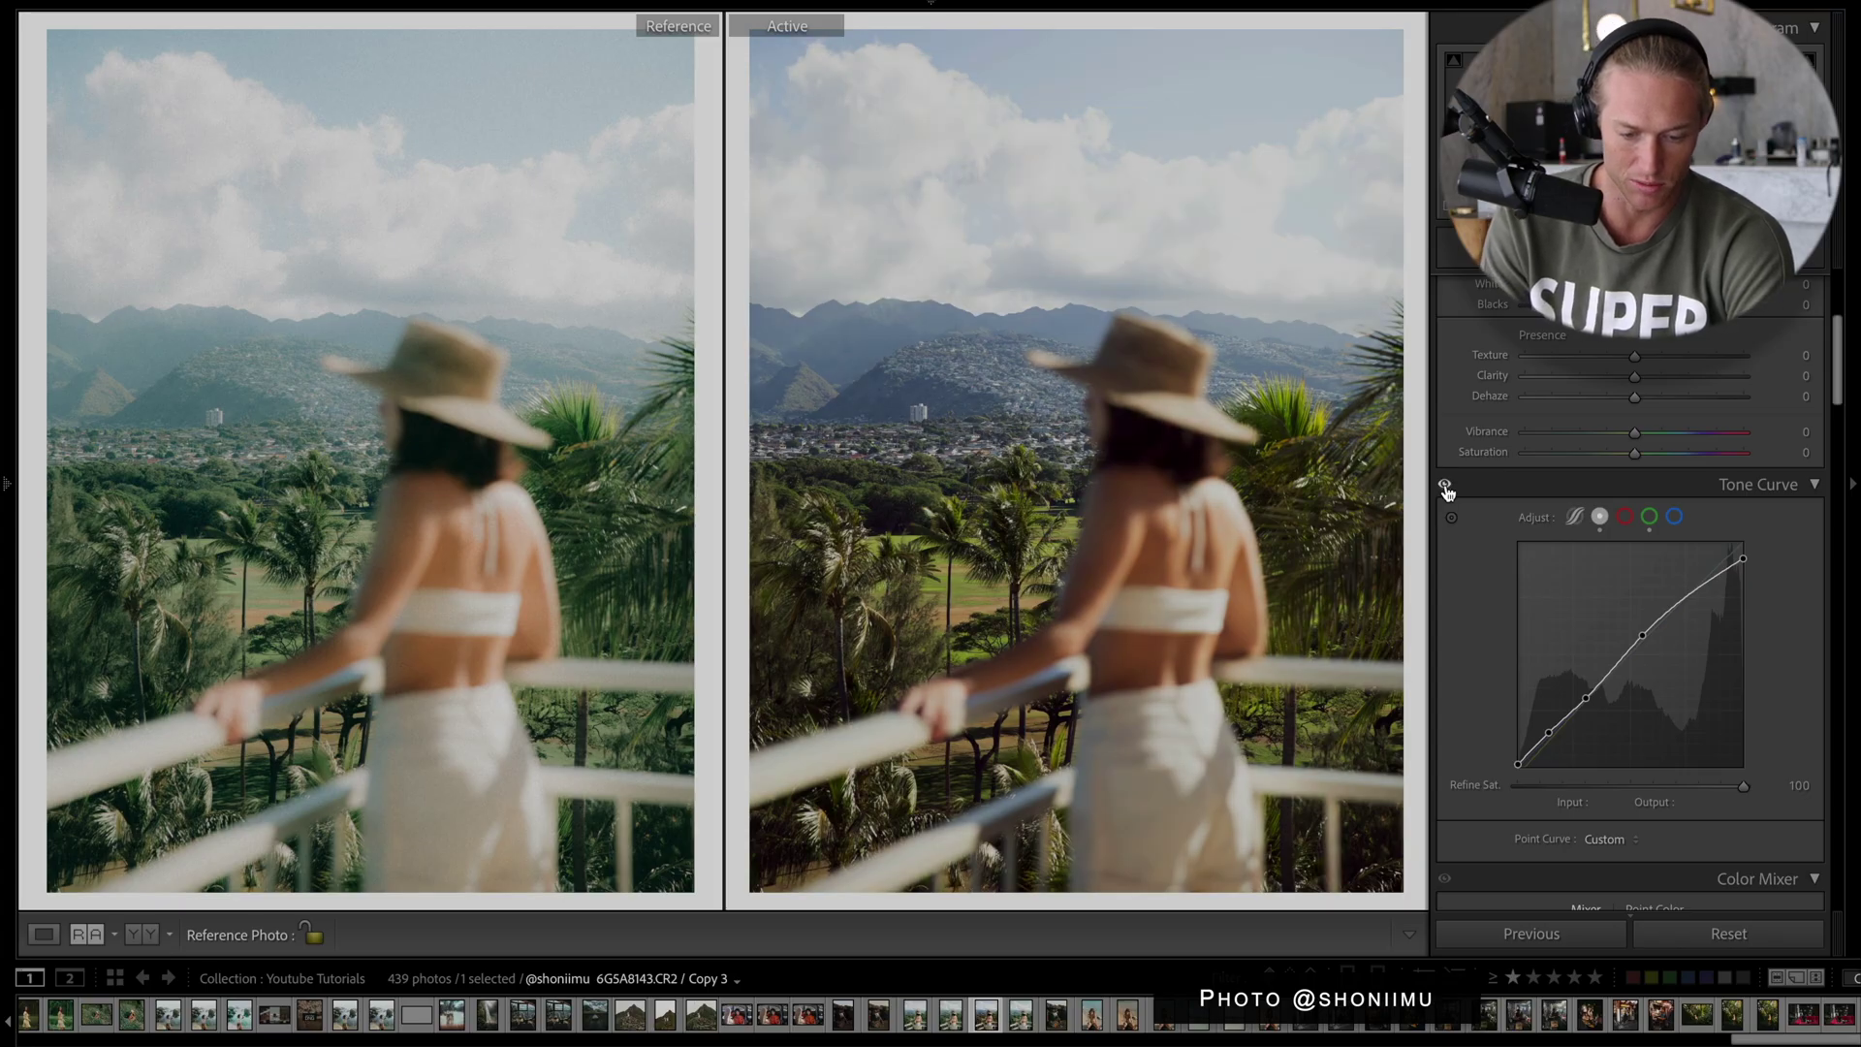
click(1446, 487)
click(1445, 487)
click(1445, 486)
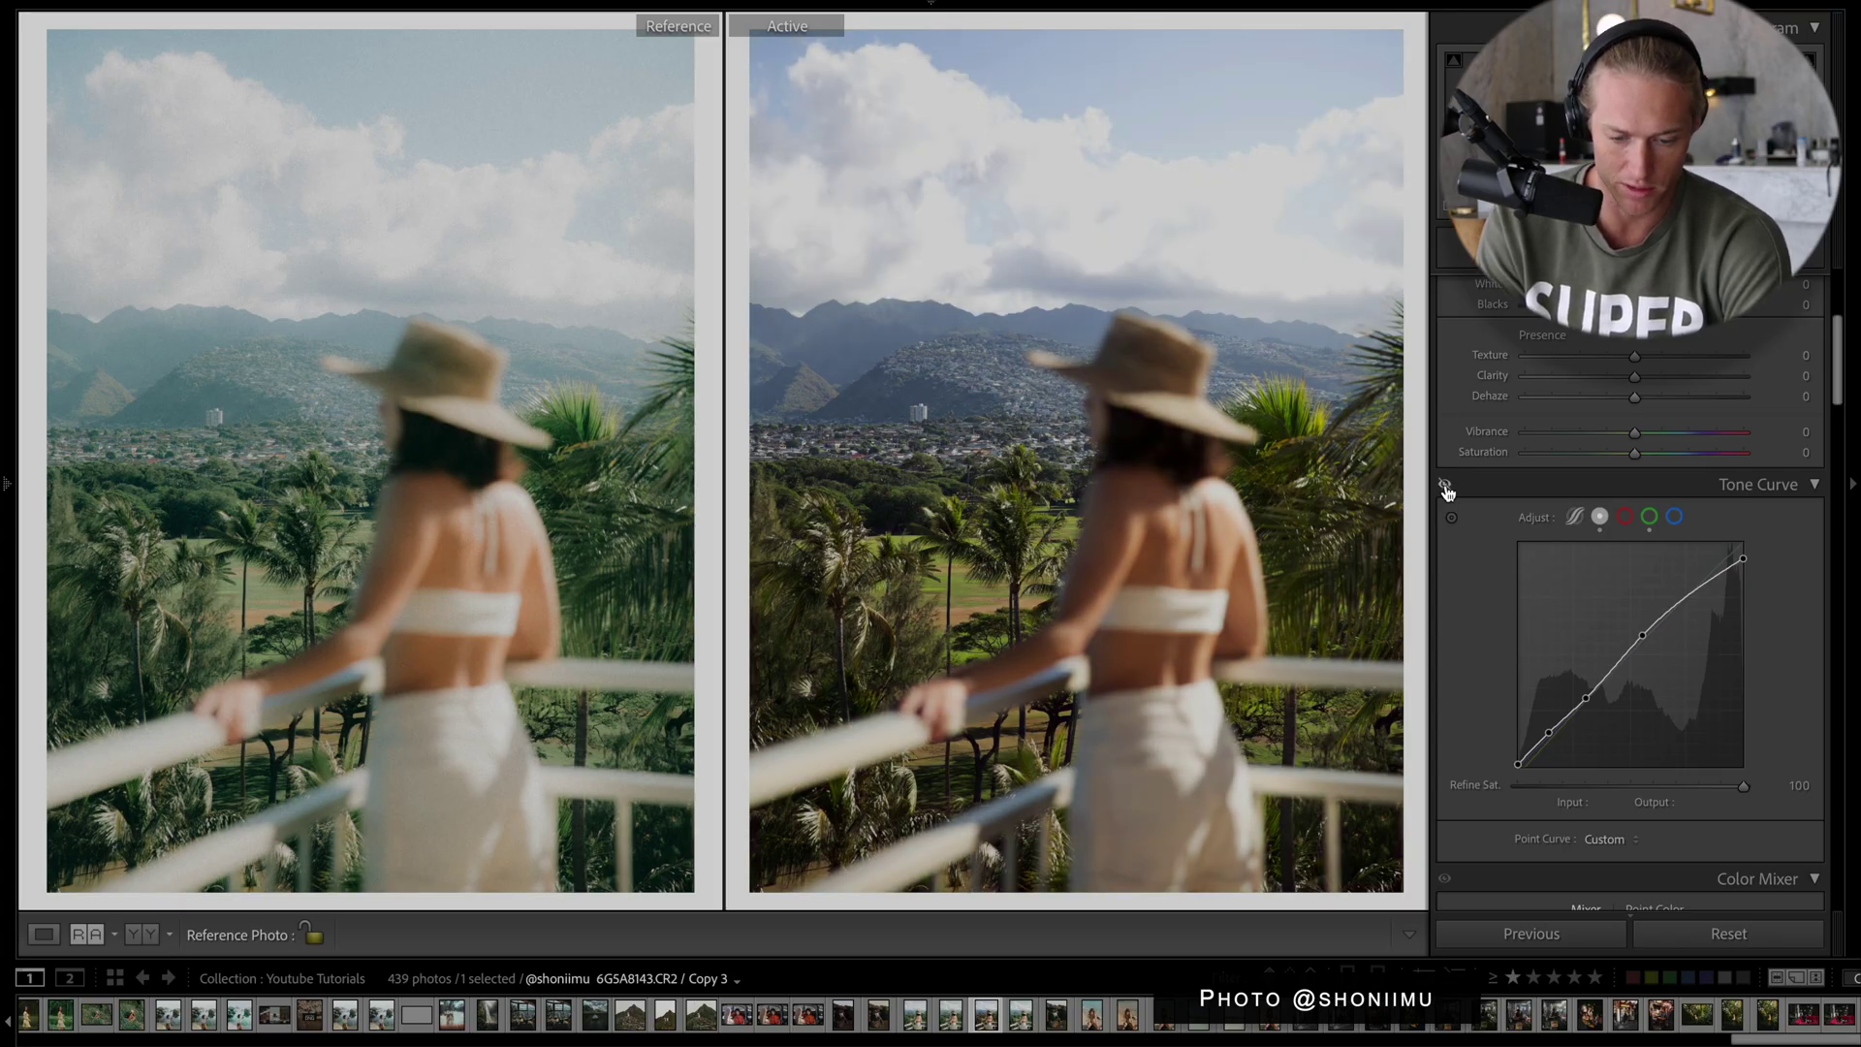
click(1446, 487)
key(shift+w)
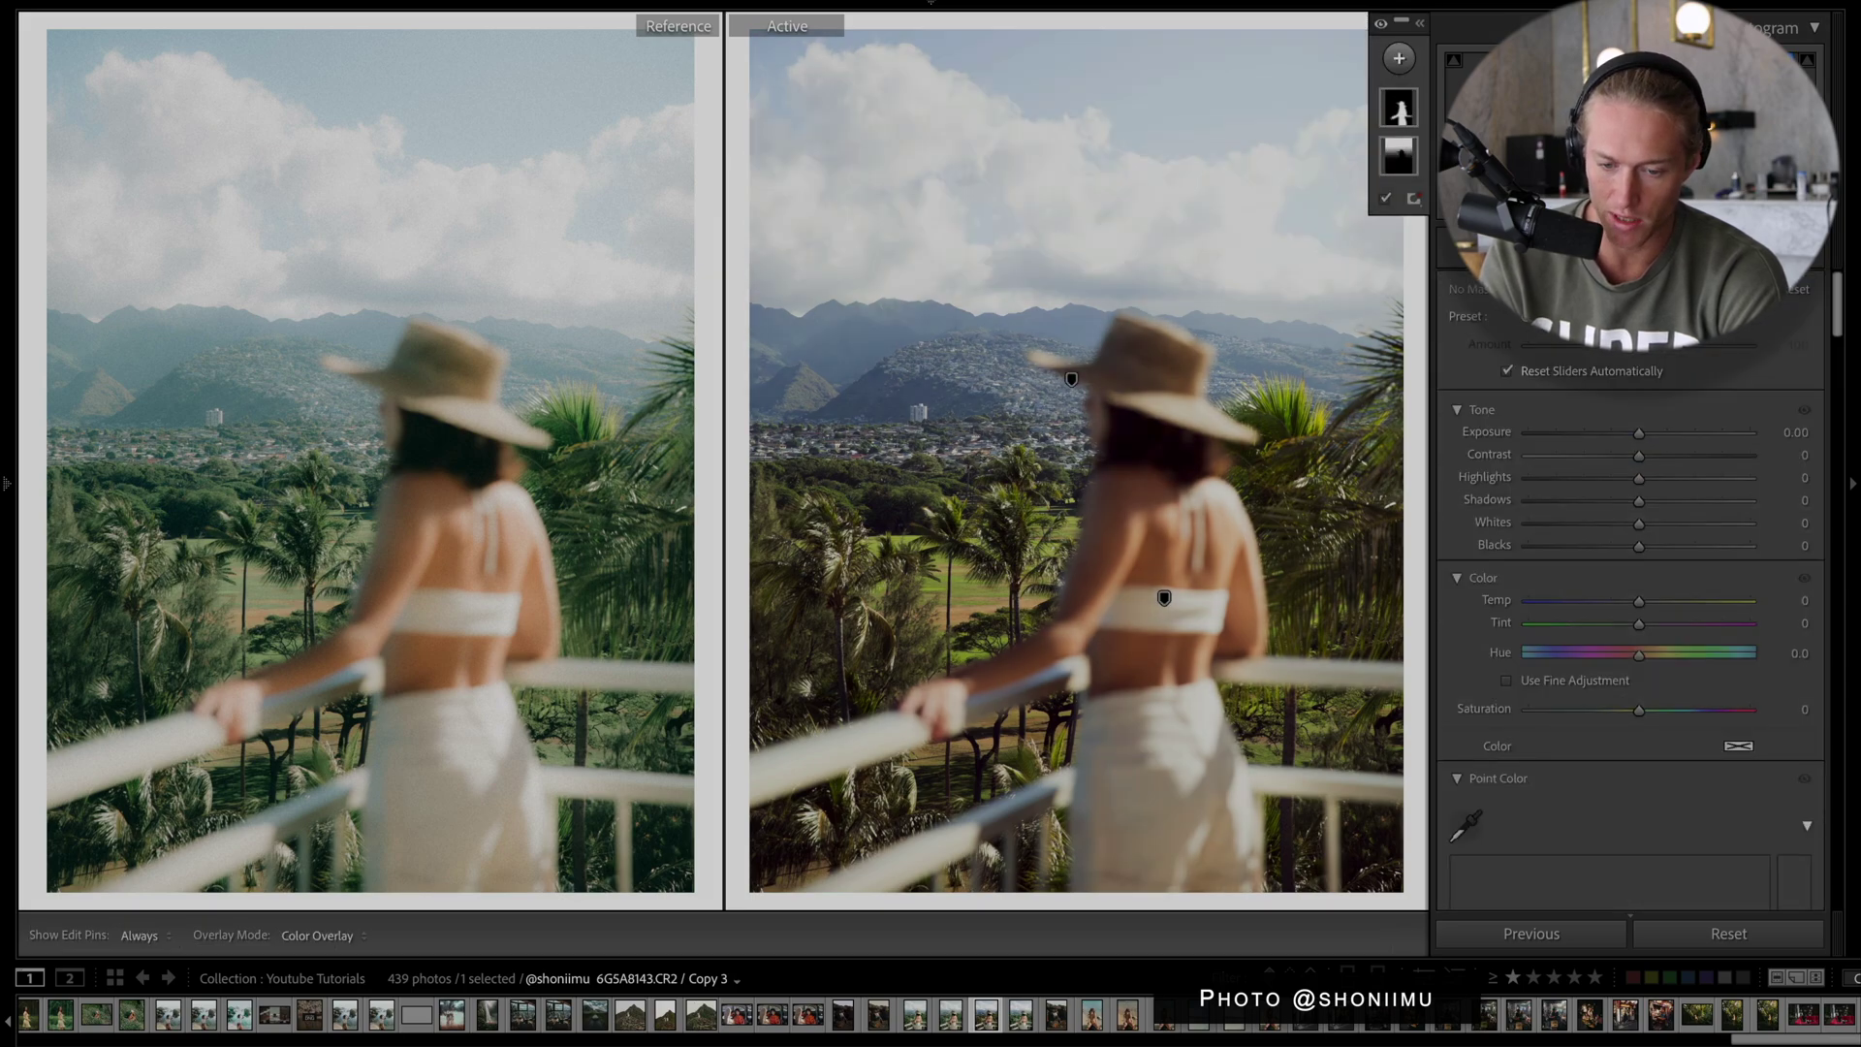
key(shift+w)
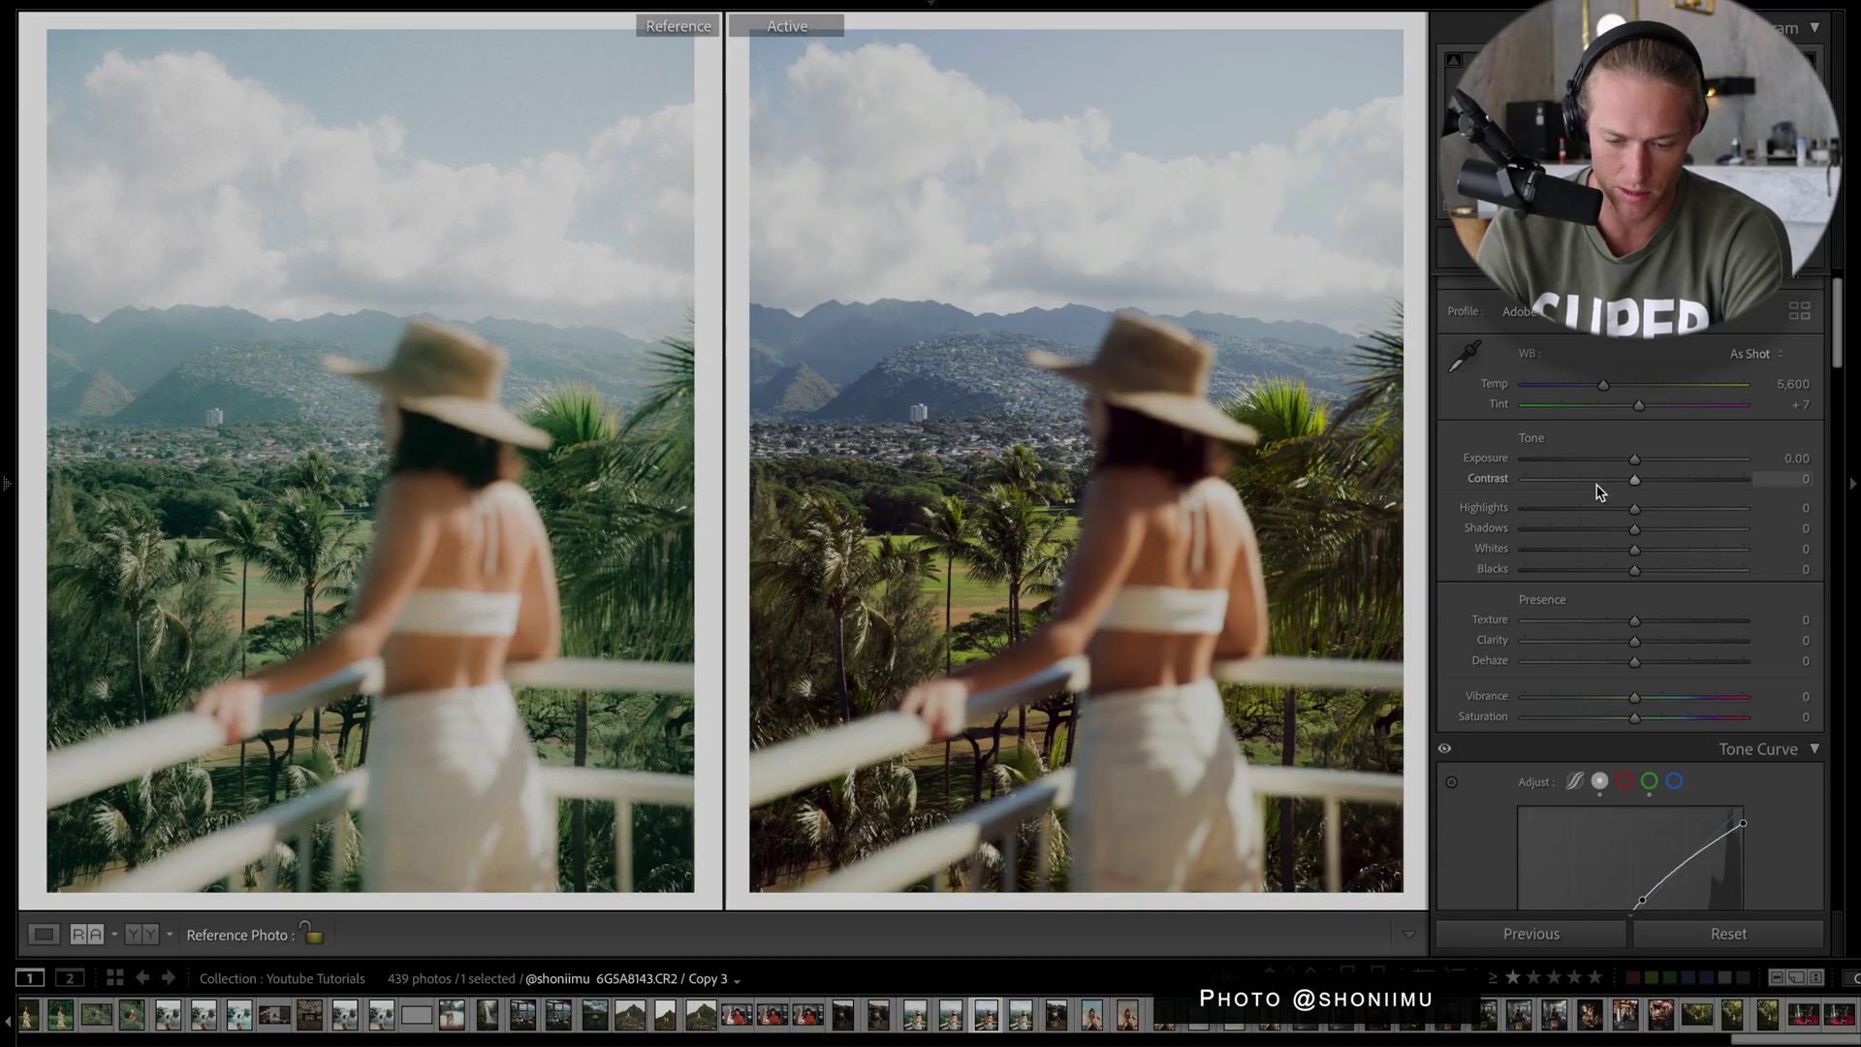
Flatten the photo with Contrast −45, Highlights −53, Whites −84 and Blacks +72.
drag(1596, 483, 1585, 482)
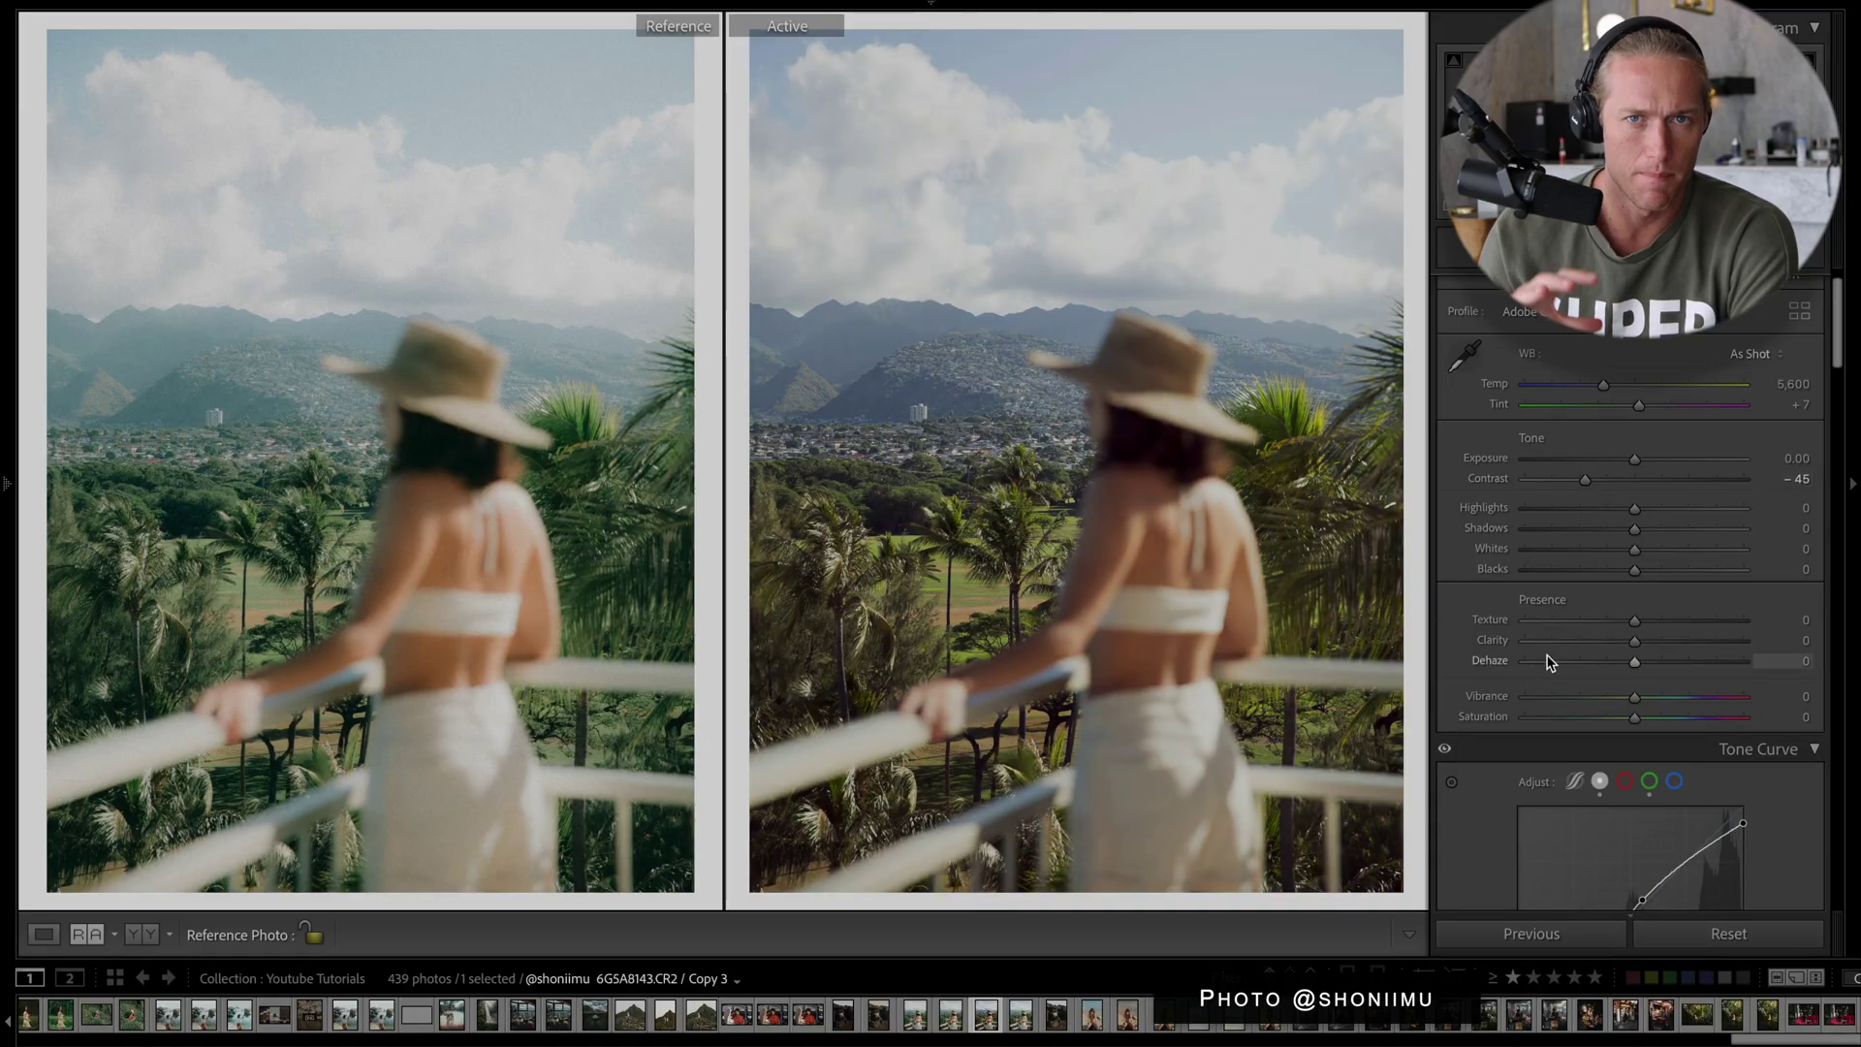
click(1543, 550)
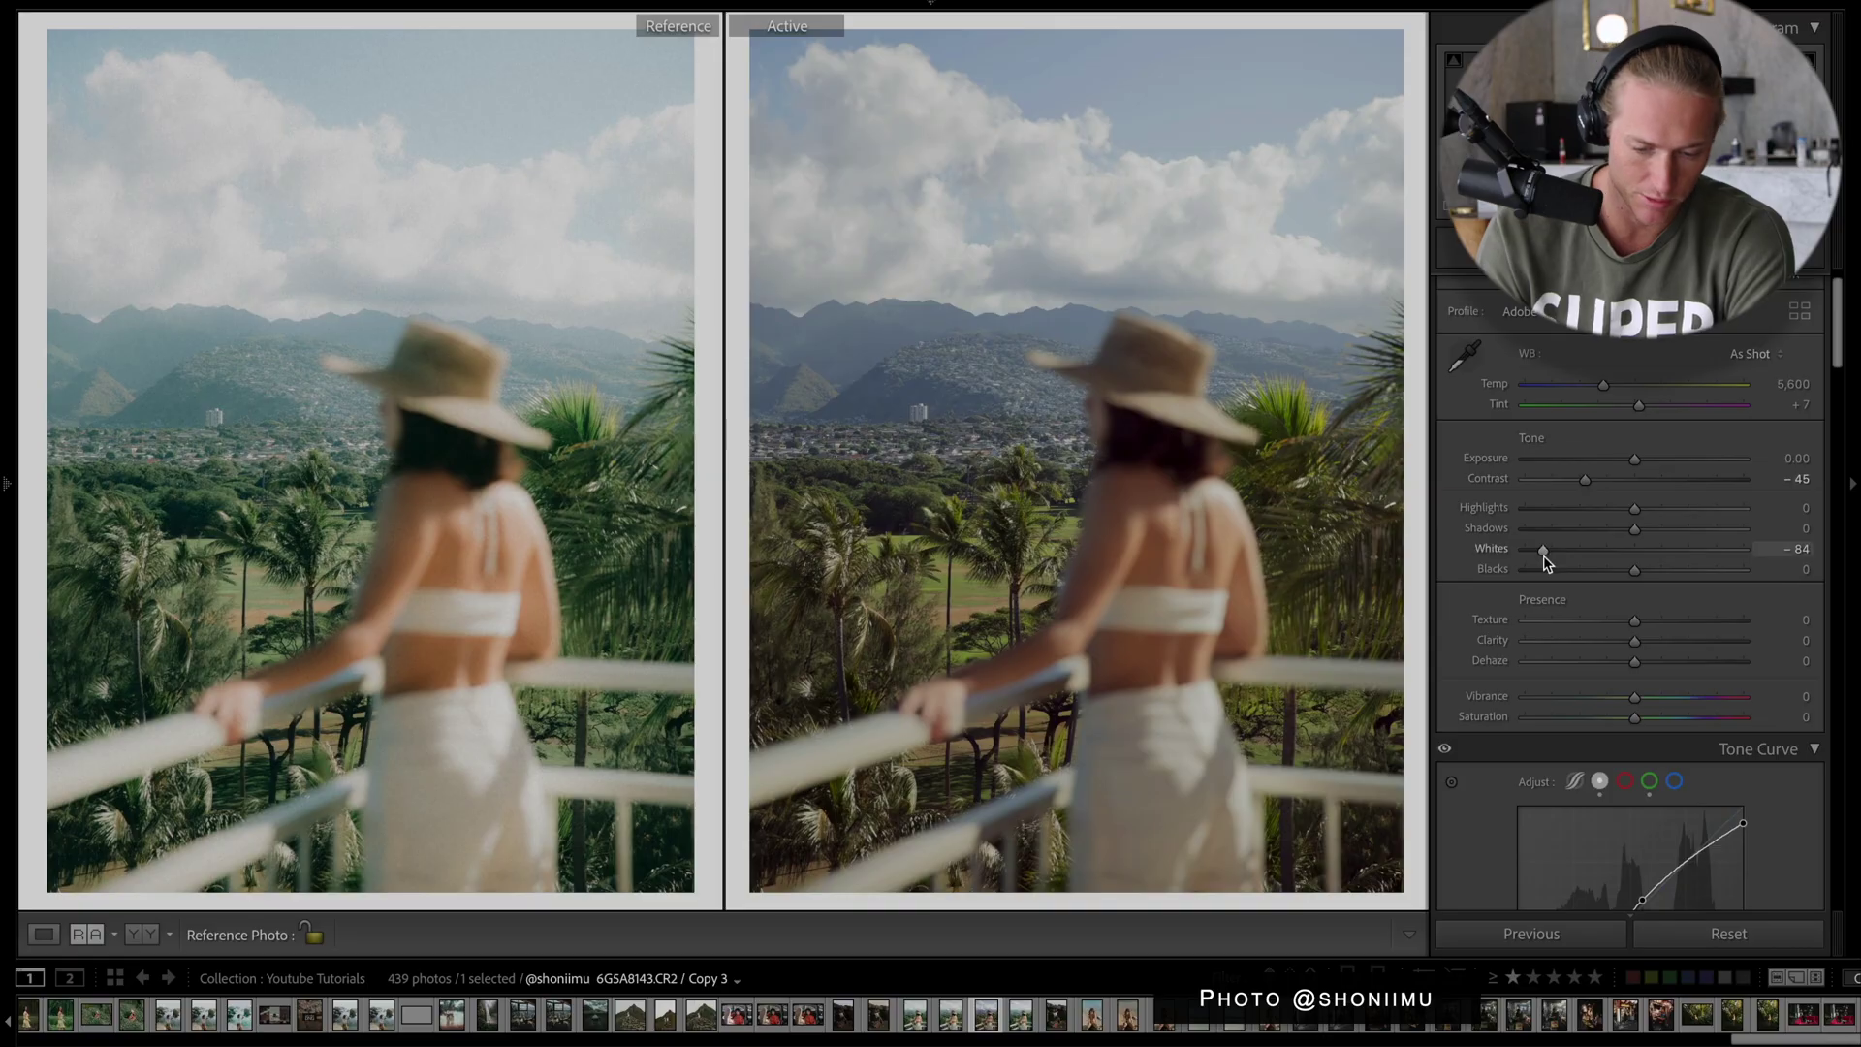
click(1591, 507)
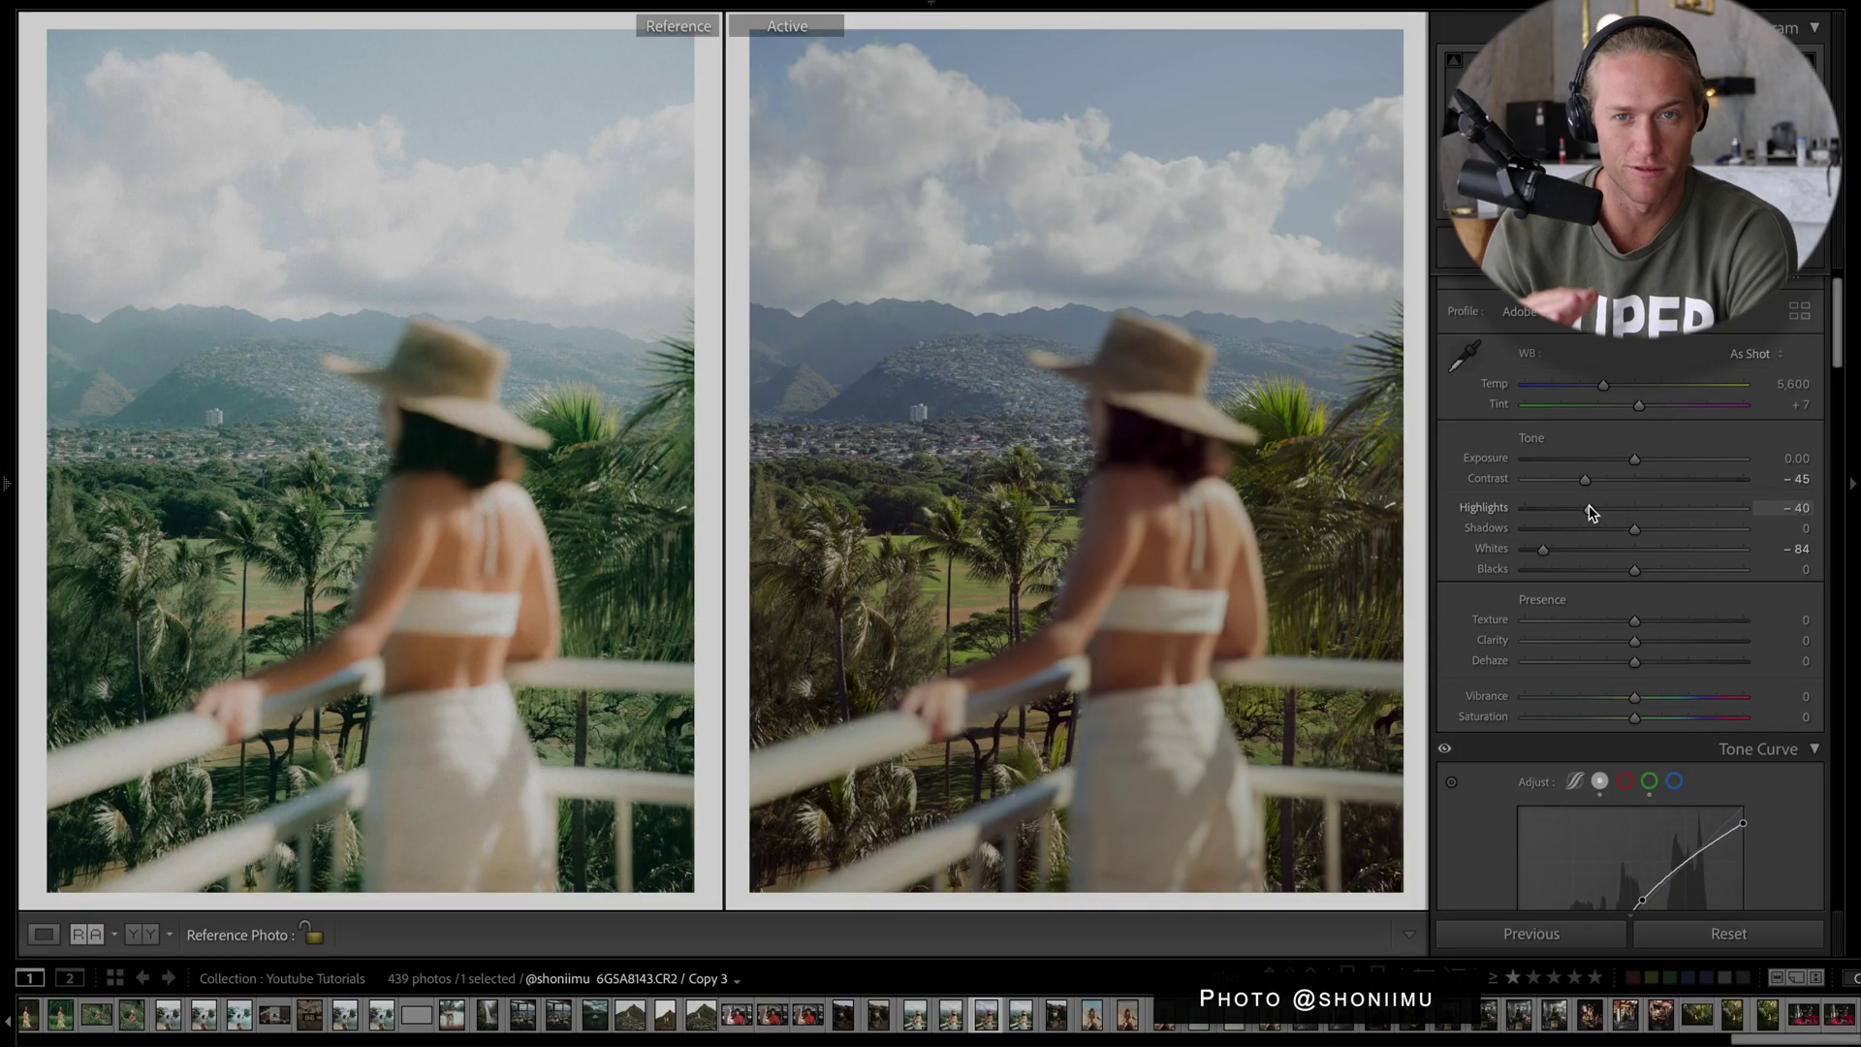
drag(1589, 506, 1595, 506)
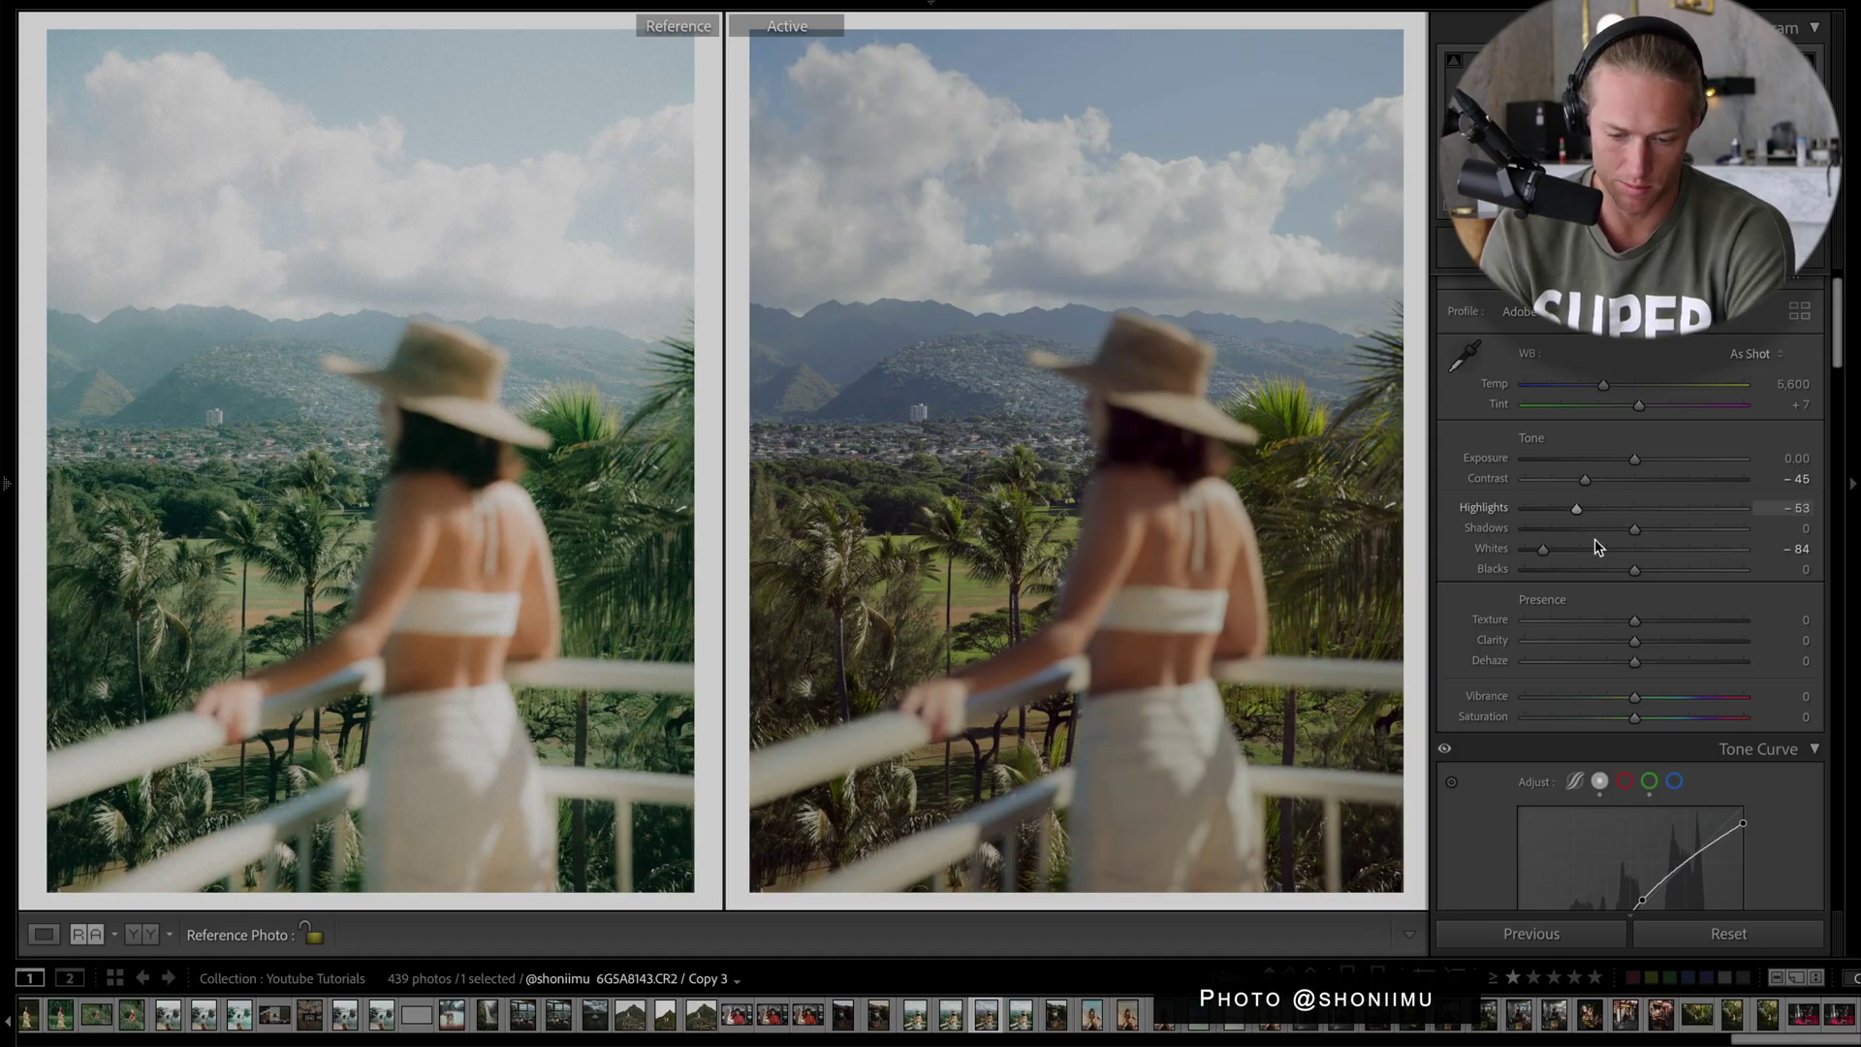
drag(1697, 578, 1708, 575)
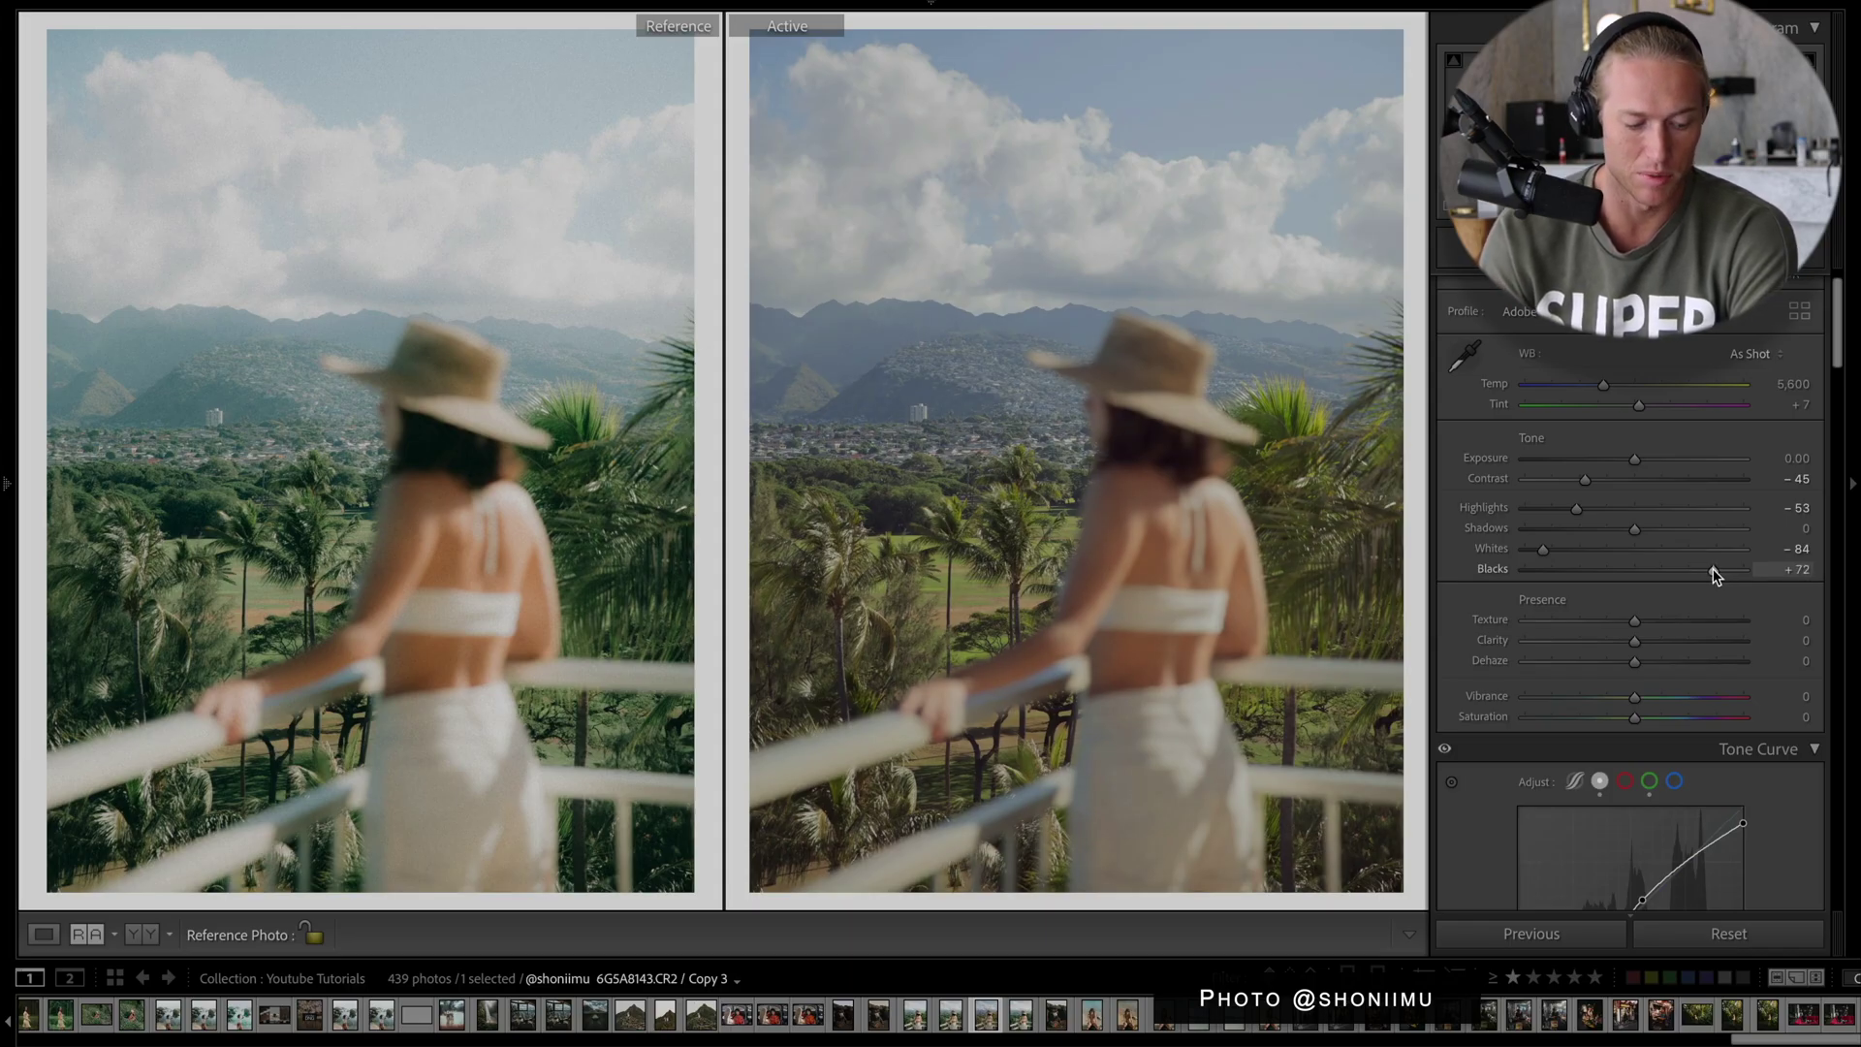
drag(1716, 568, 1711, 570)
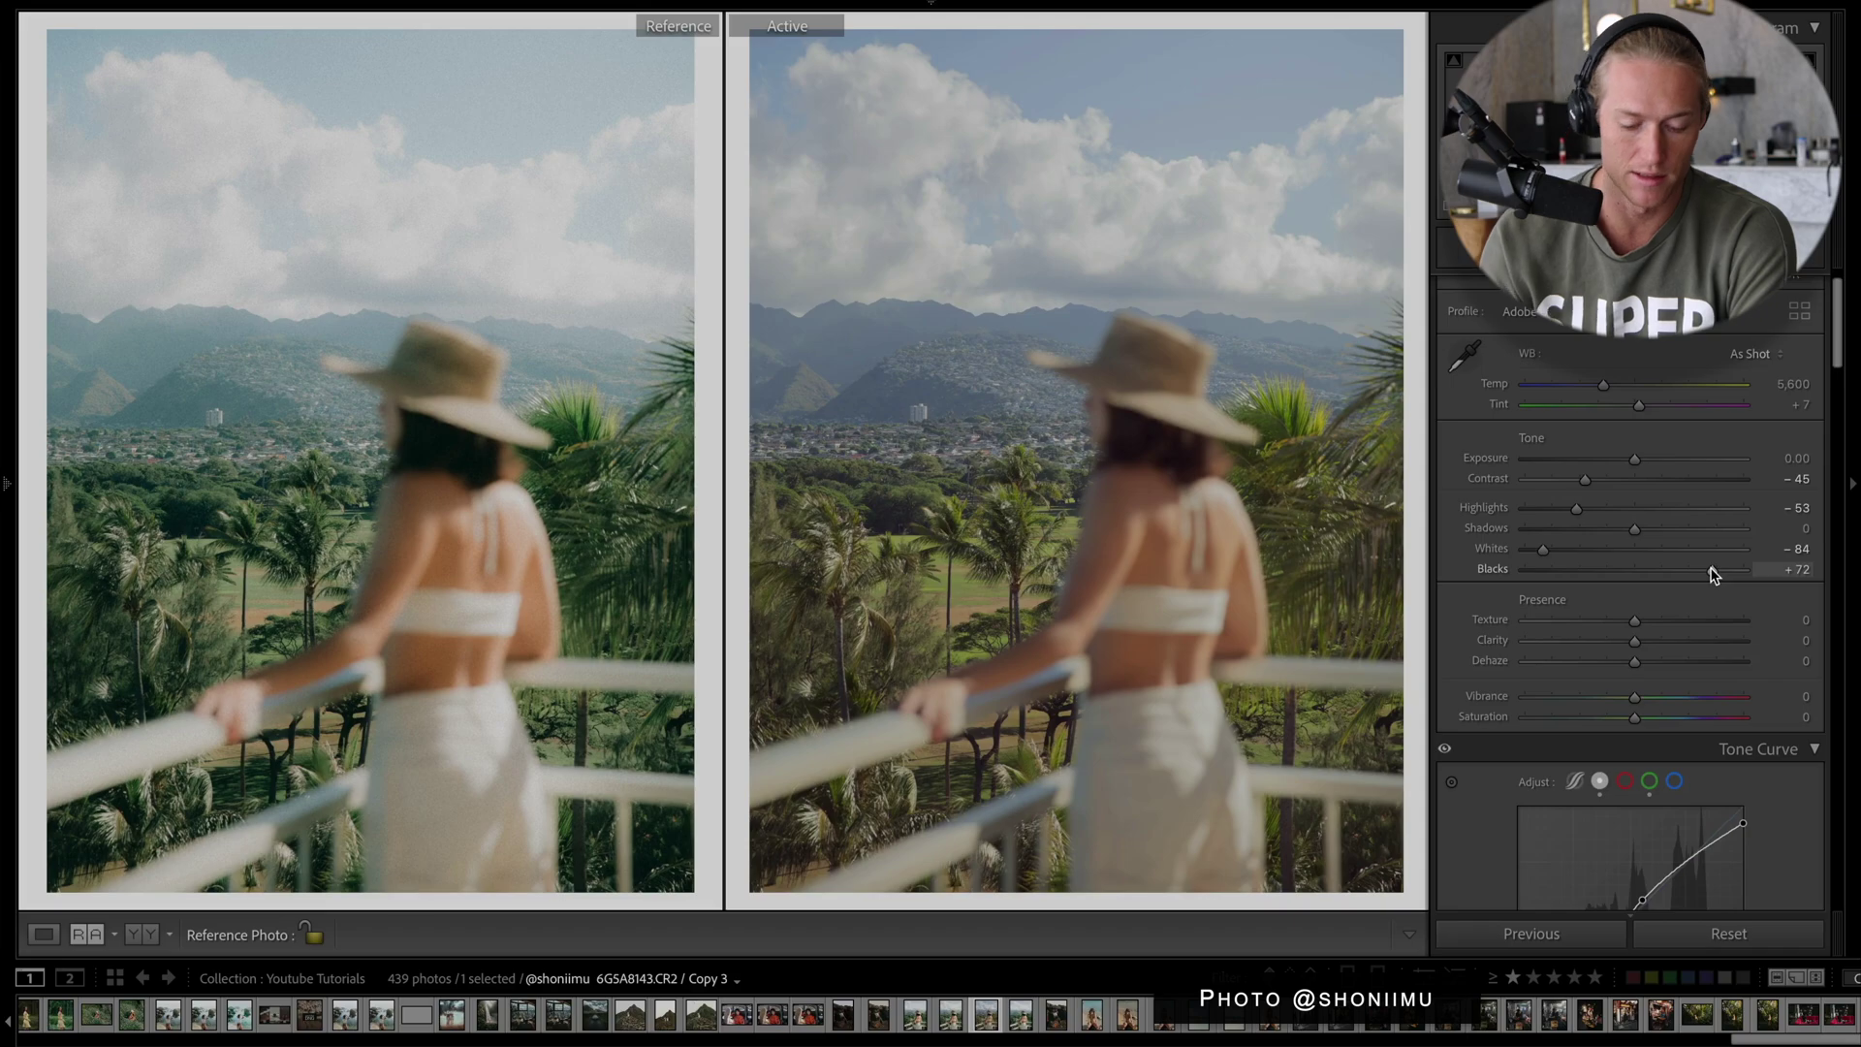
On the parametric tone curve, set Highlights +36, Lights −14 and Darks −32.
scroll(1712, 573, down, 5)
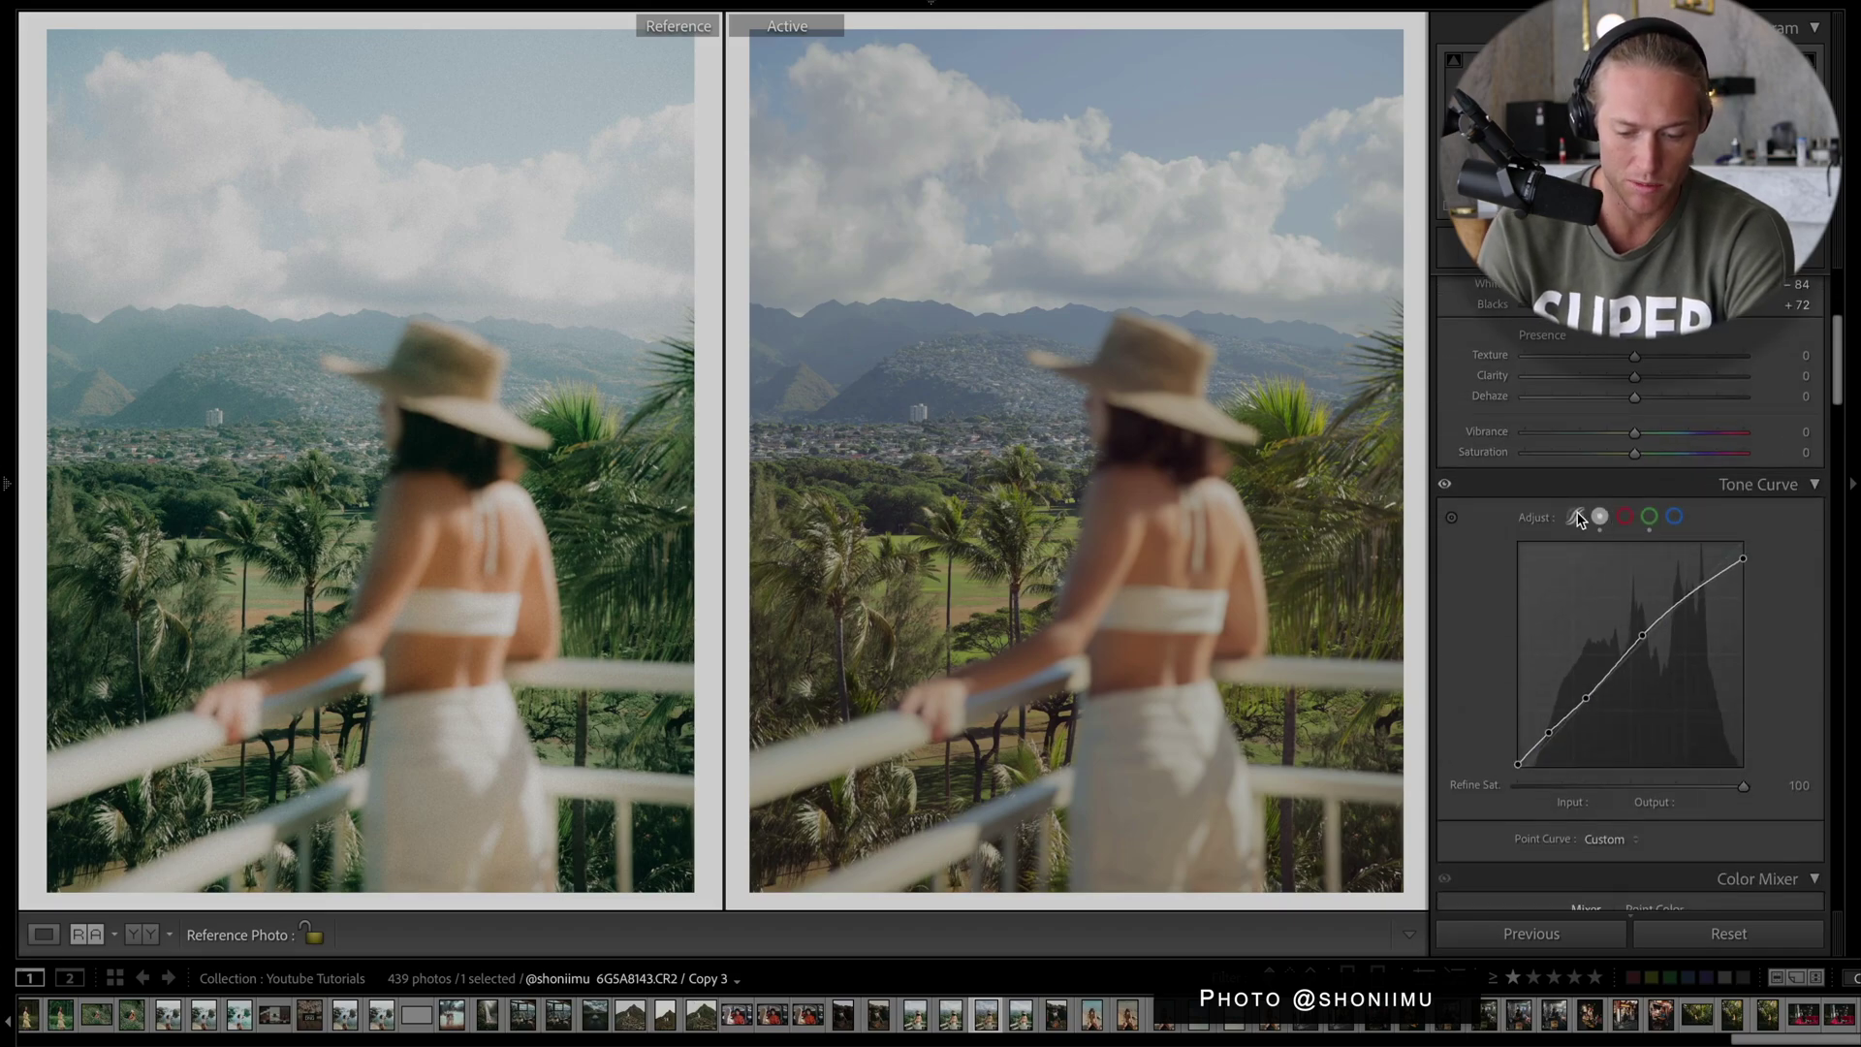
click(1577, 518)
scroll(1801, 609, down, 3)
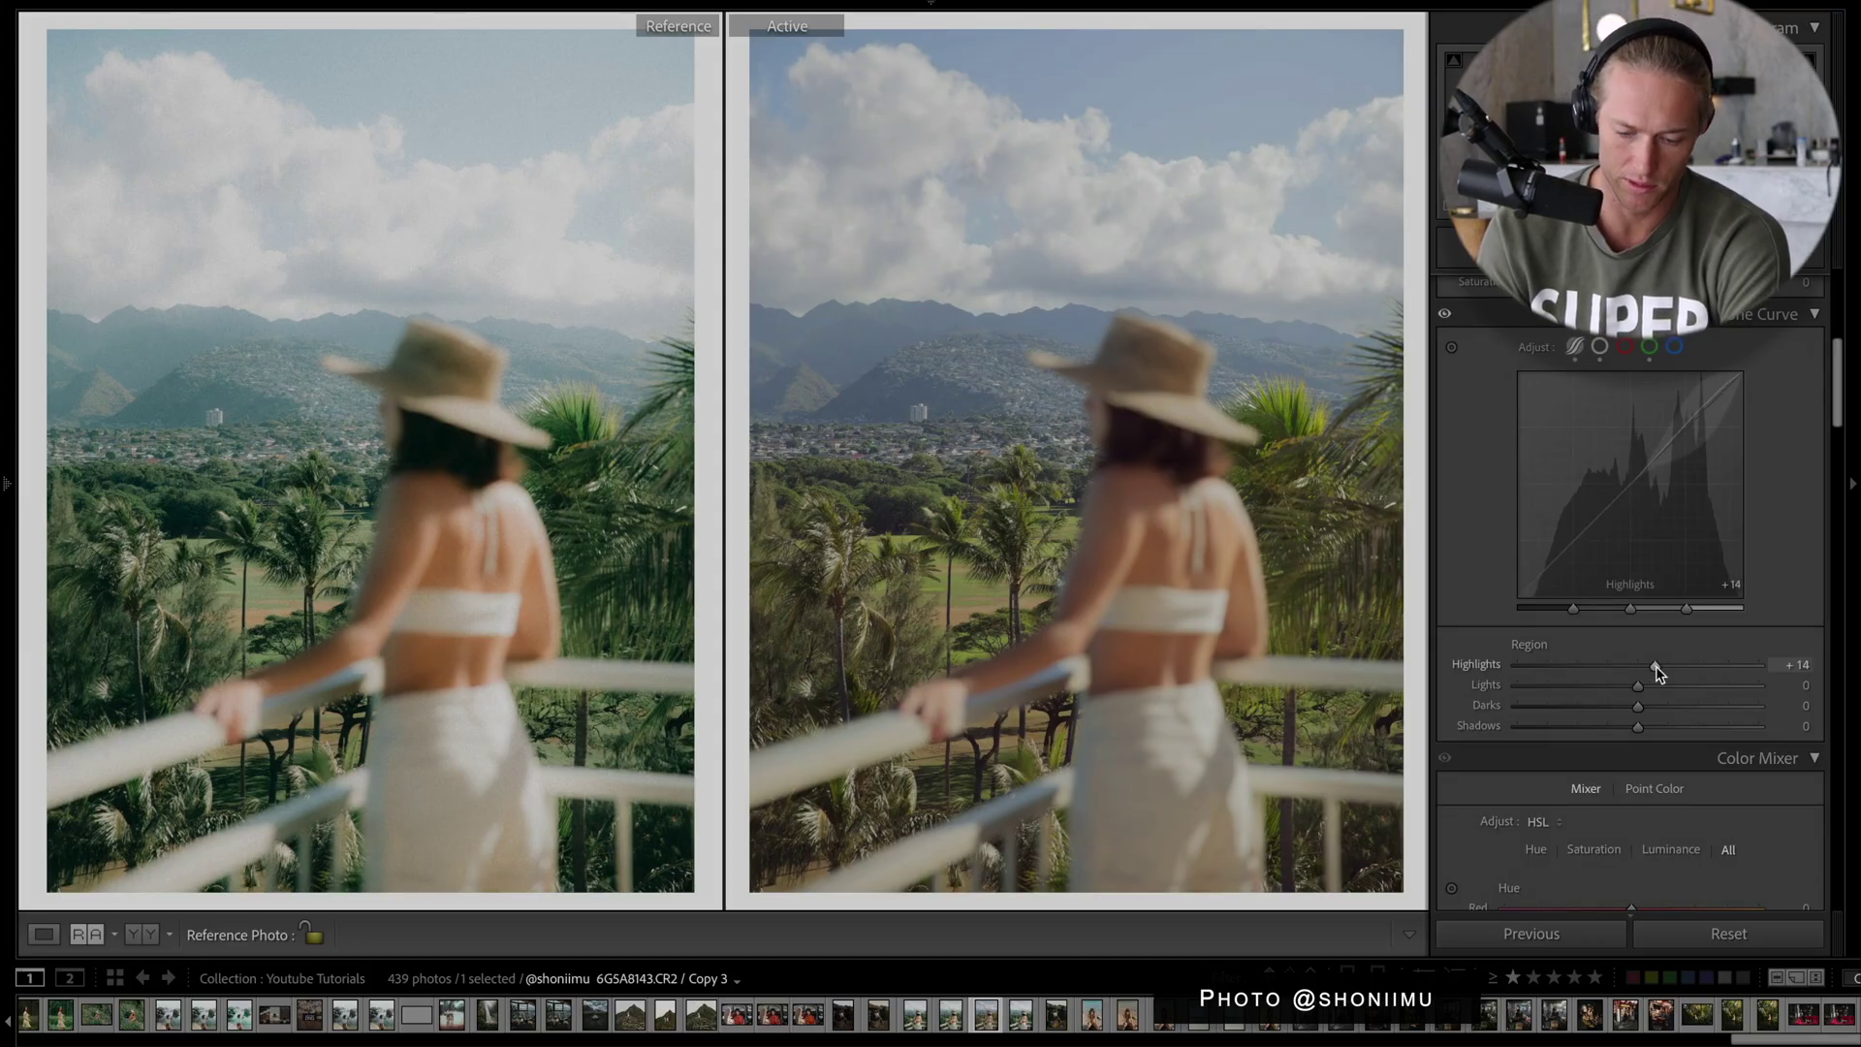
drag(1665, 668, 1681, 674)
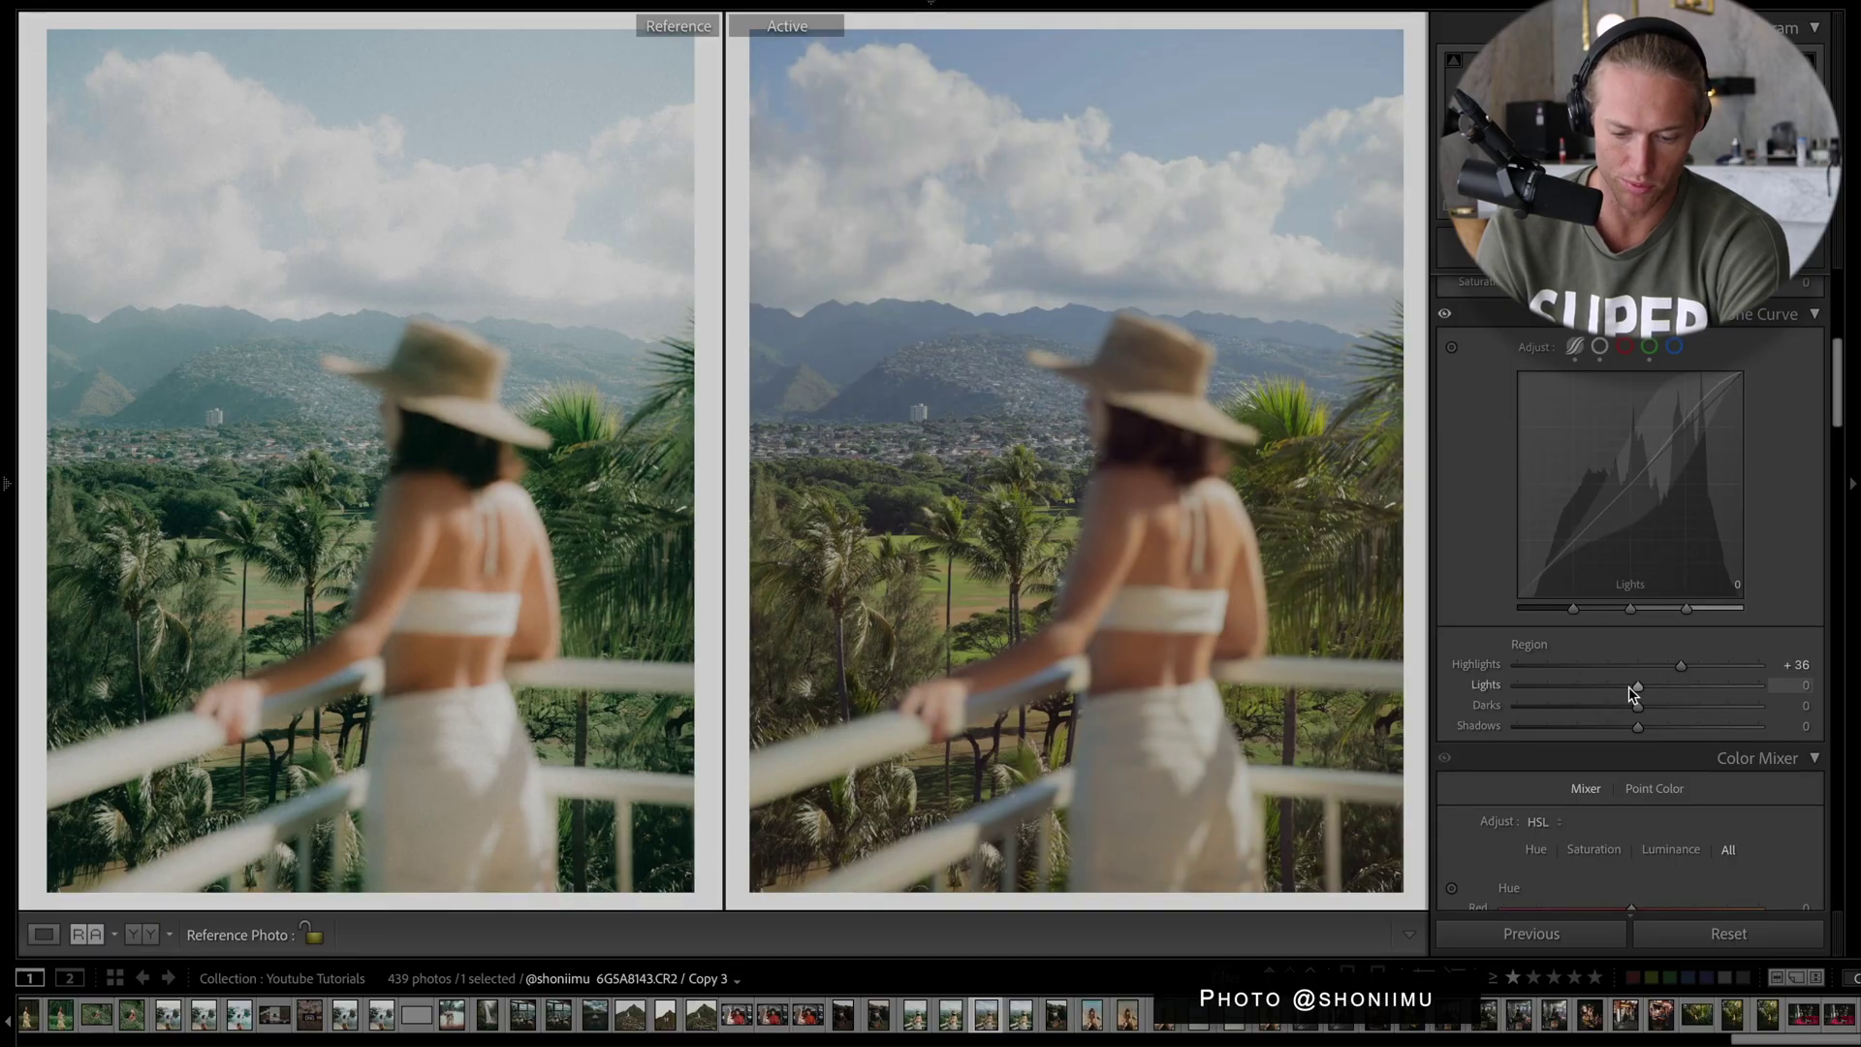
drag(1639, 690, 1587, 691)
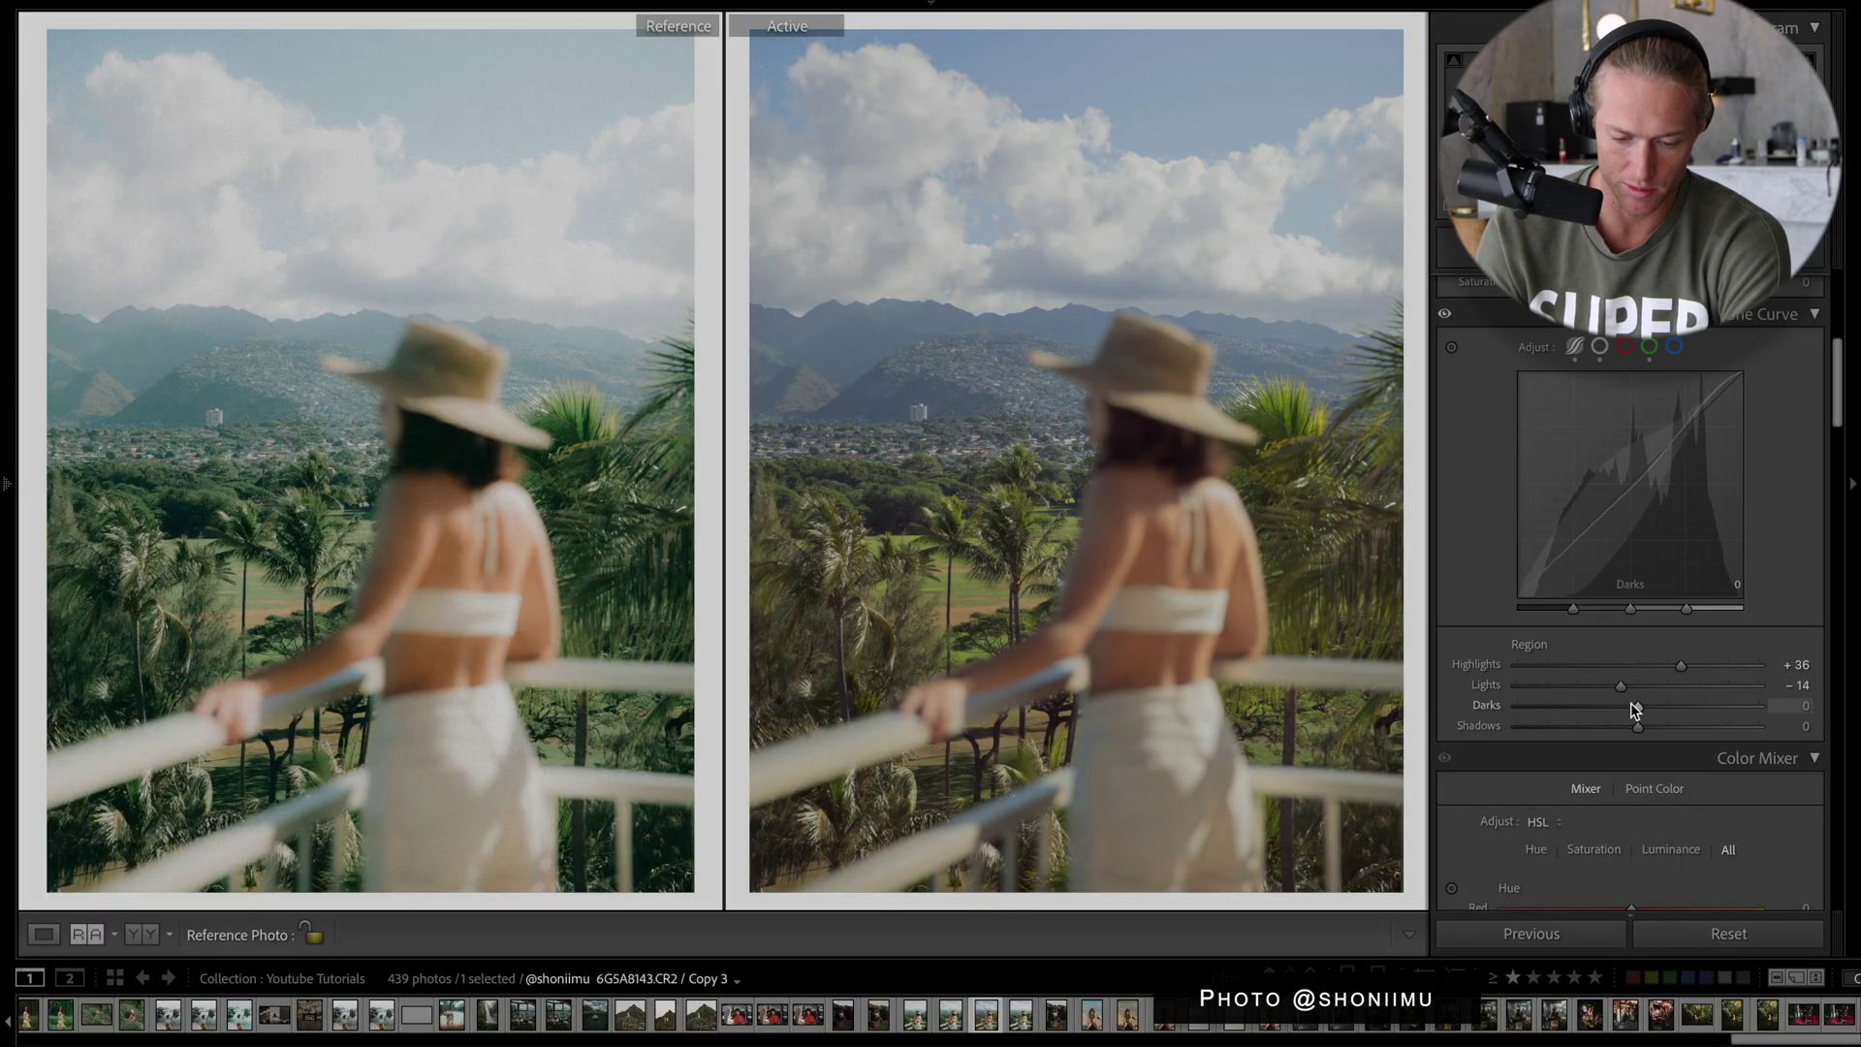
drag(1638, 707, 1610, 714)
Return to the point curve and lower its white endpoint to 255/236, undoing trial moves.
scroll(1610, 713, up, 3)
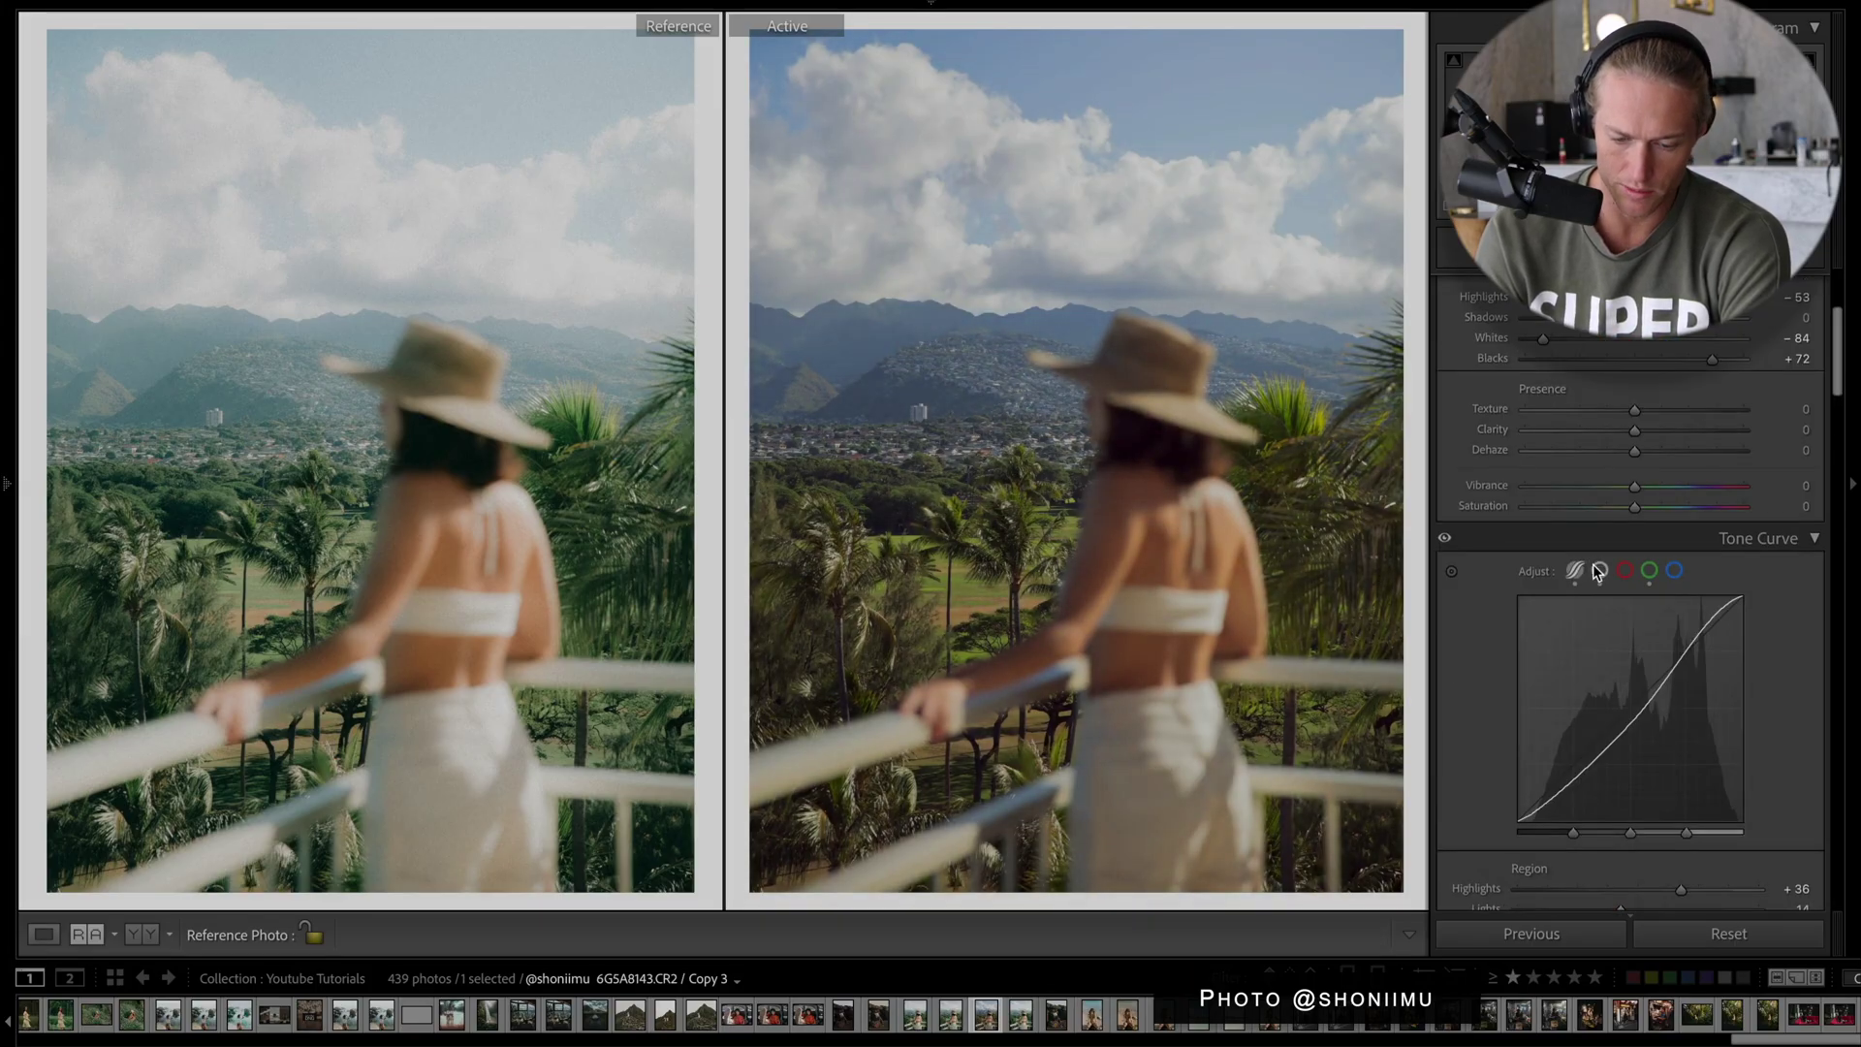
click(1597, 572)
scroll(1649, 621, down, 3)
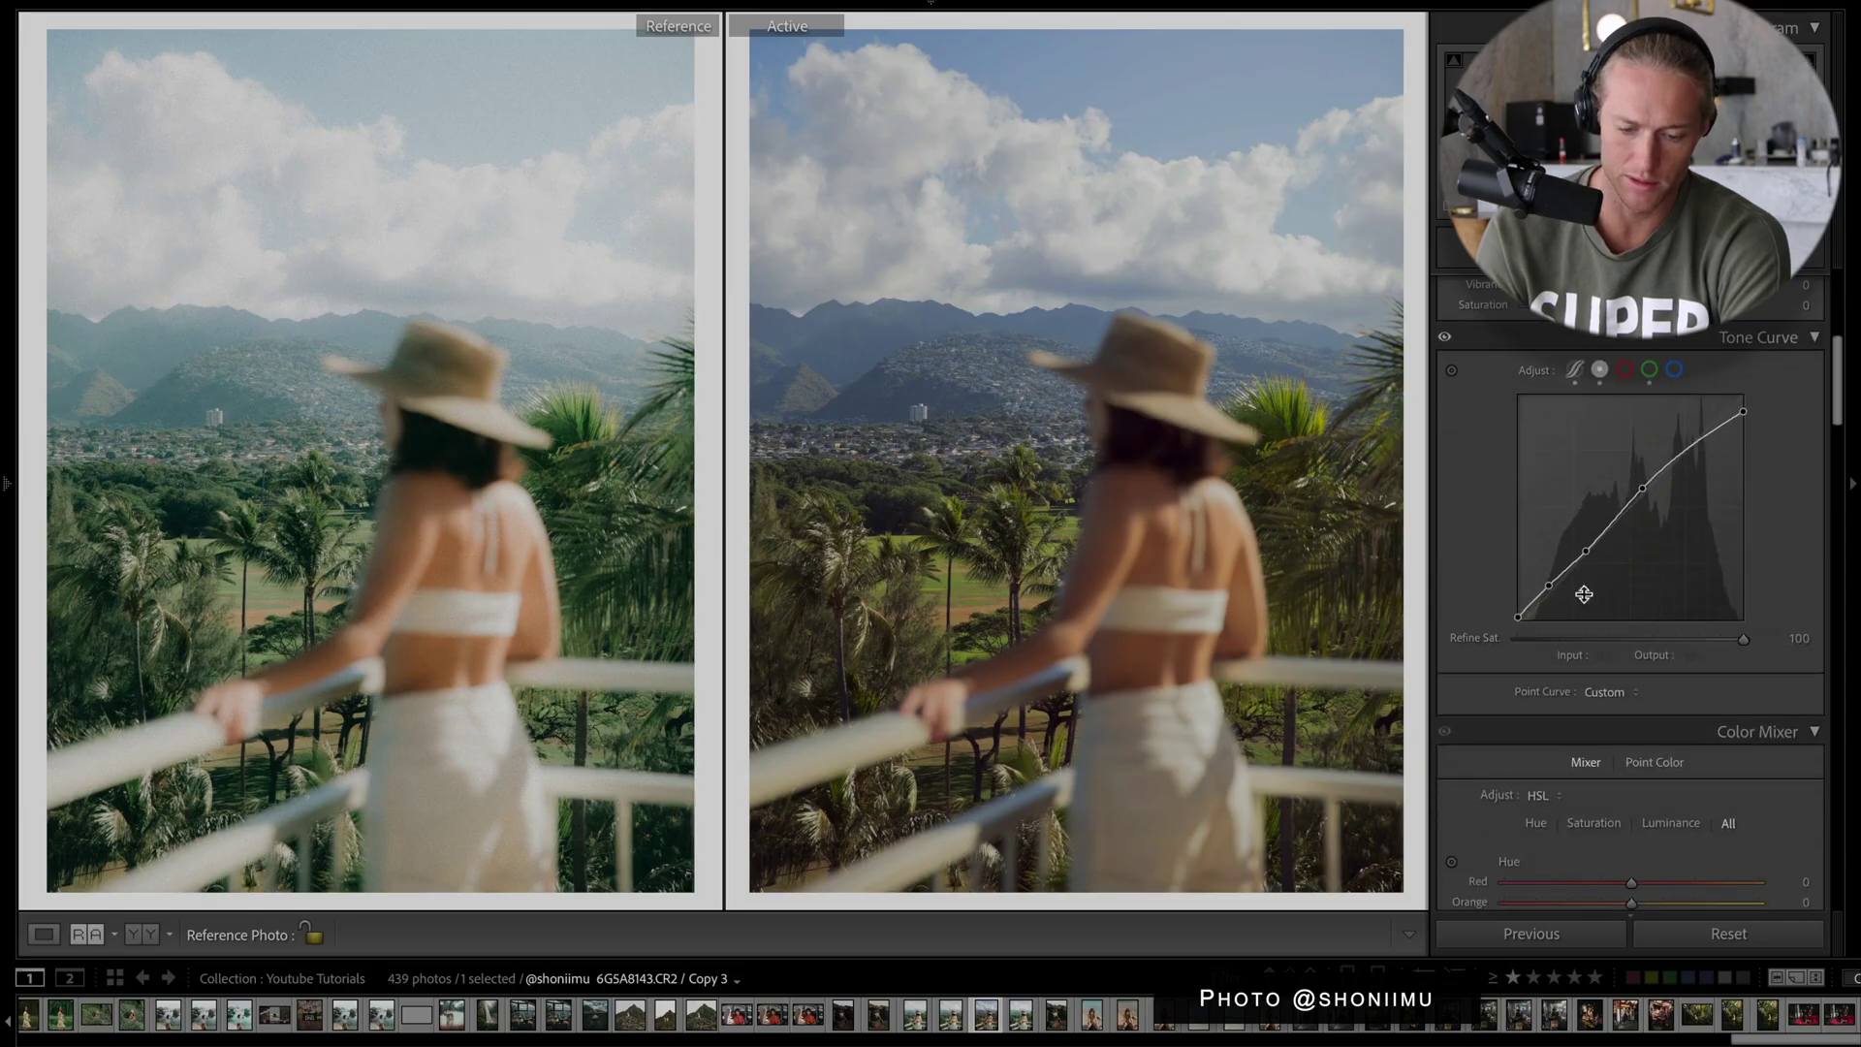
drag(1550, 592, 1518, 601)
key(ctrl+z)
key(ctrl+z)
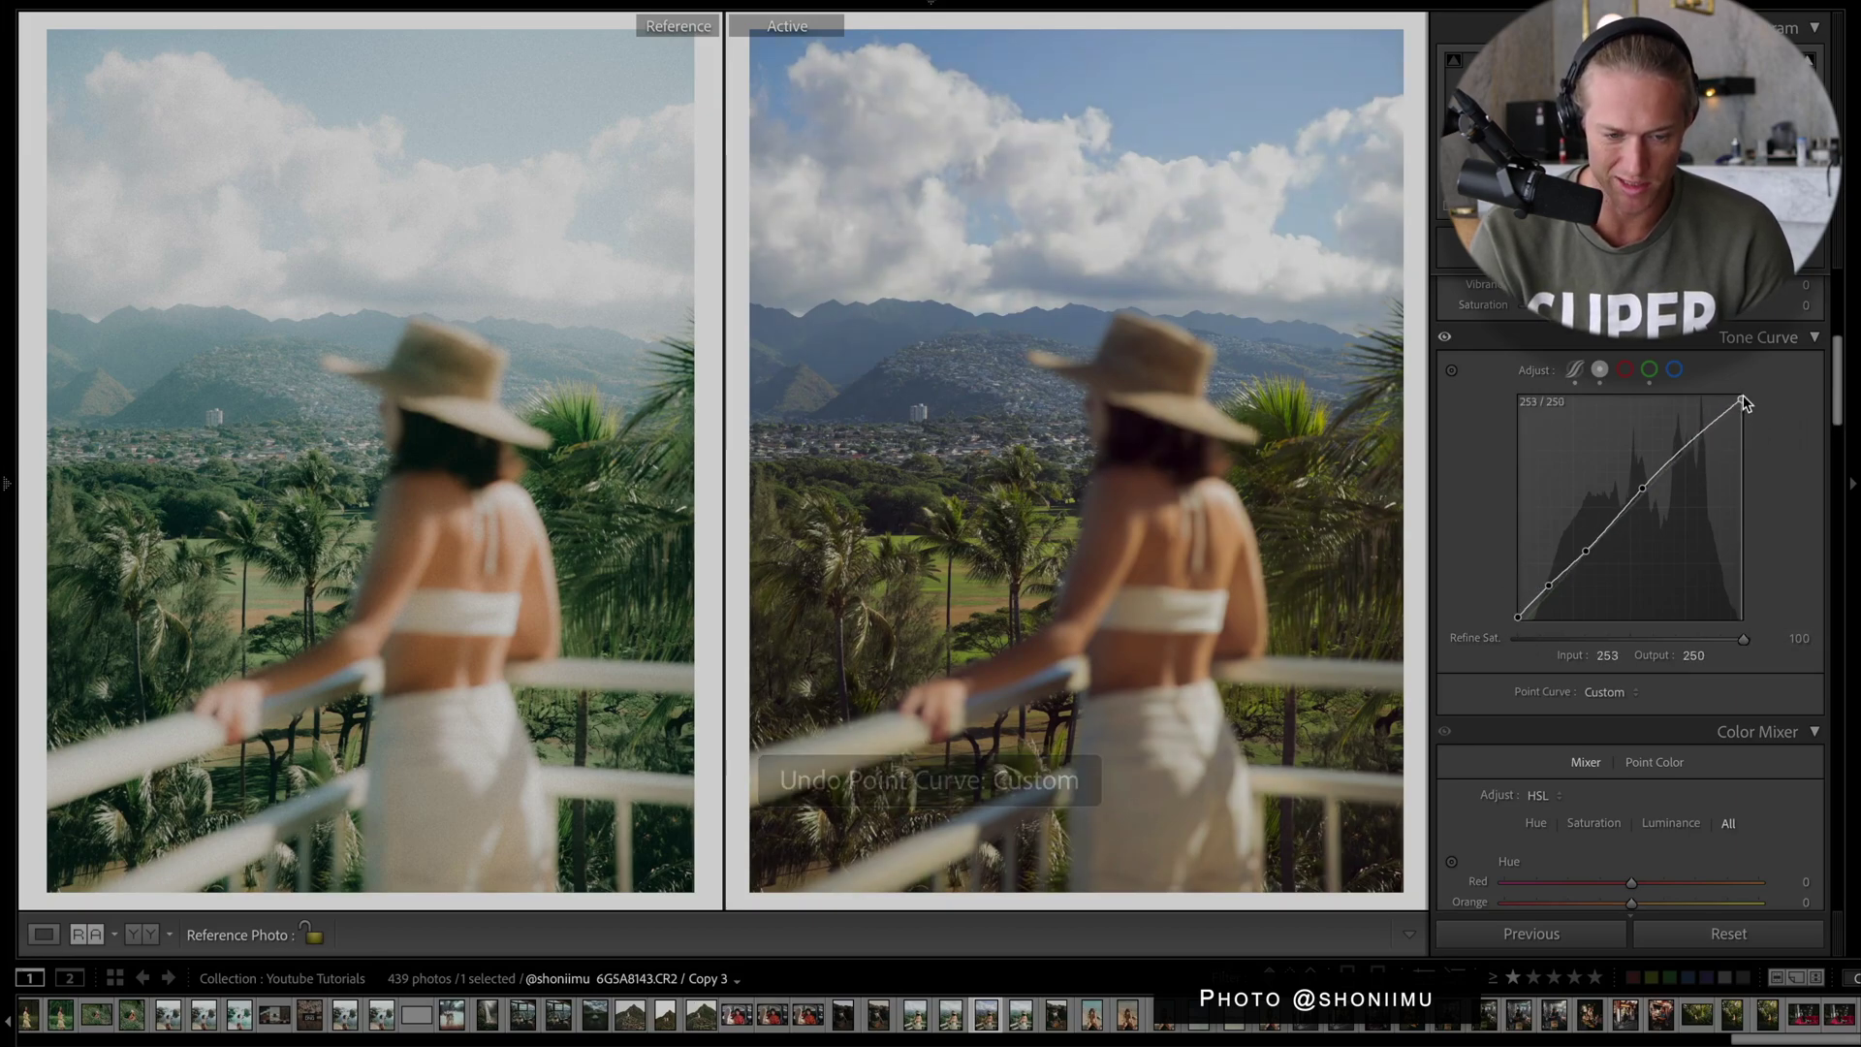
drag(1743, 411, 1744, 428)
key(ctrl+z)
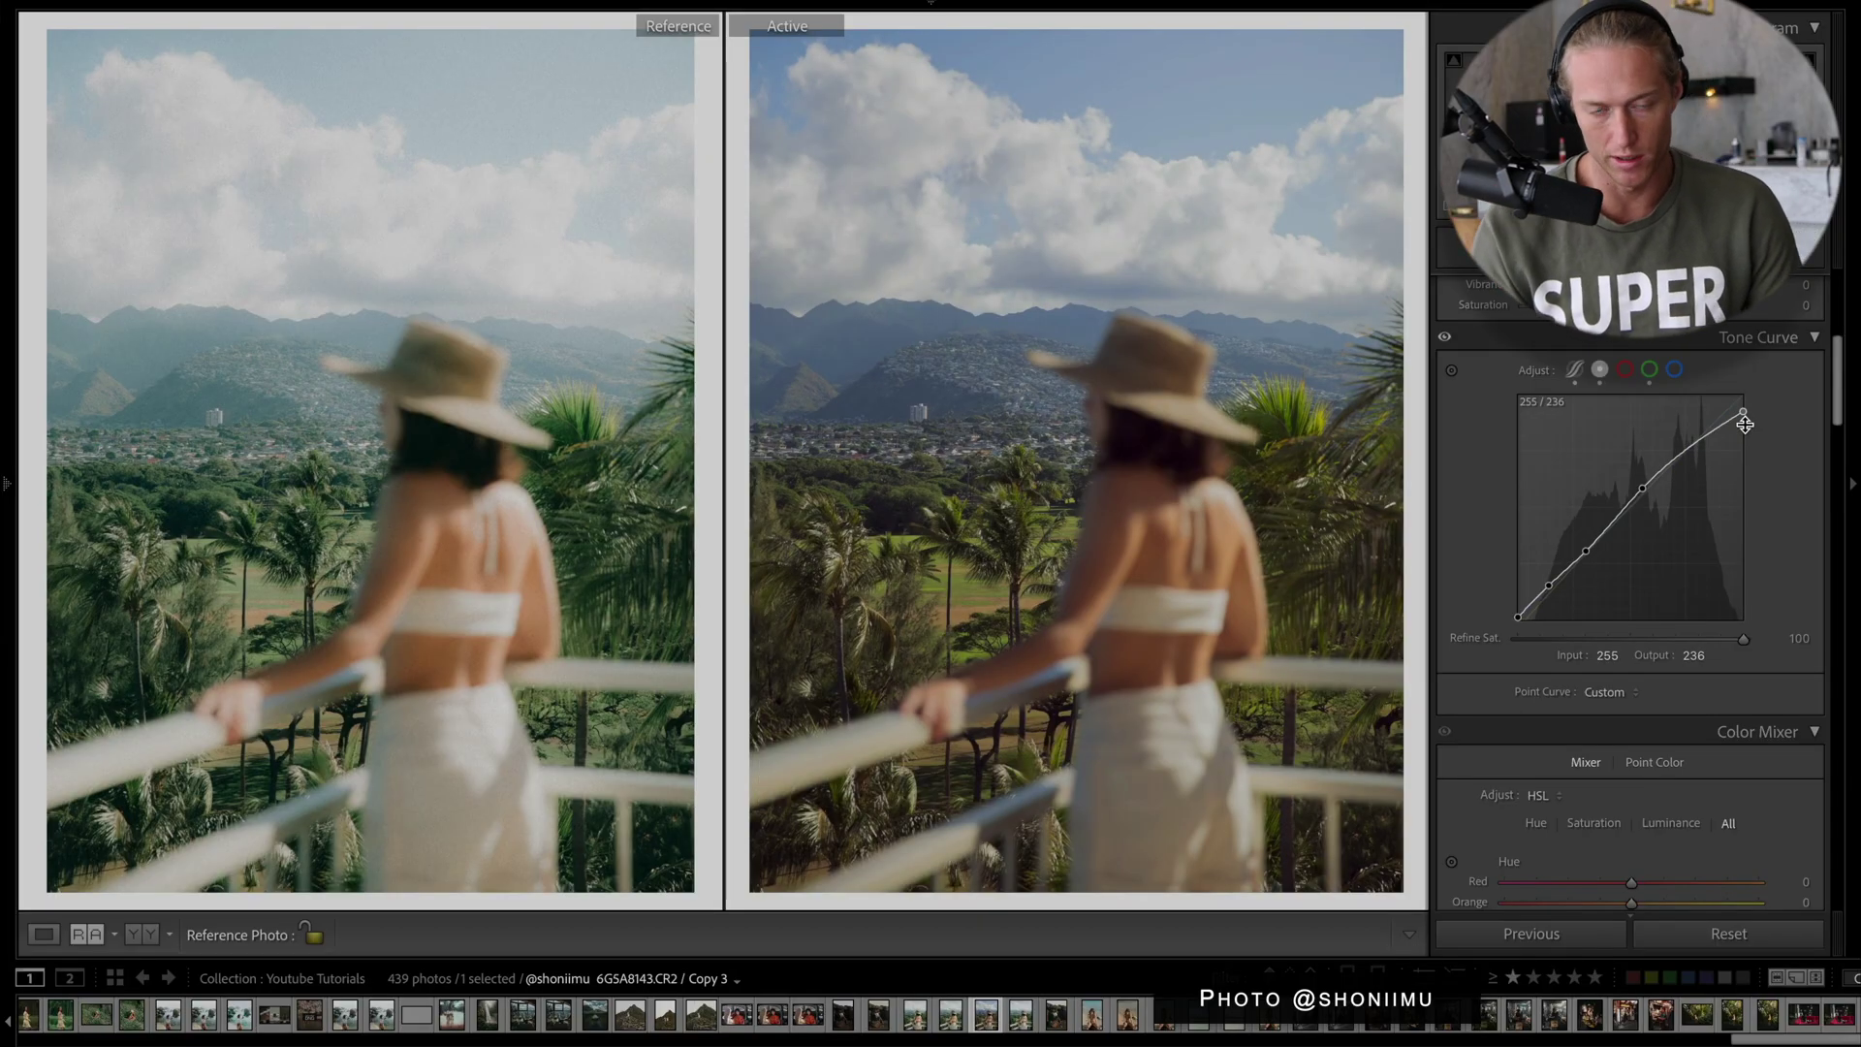
Anchor the green channel curve's midtones and move its black endpoint to input 8, output 0.
click(1649, 369)
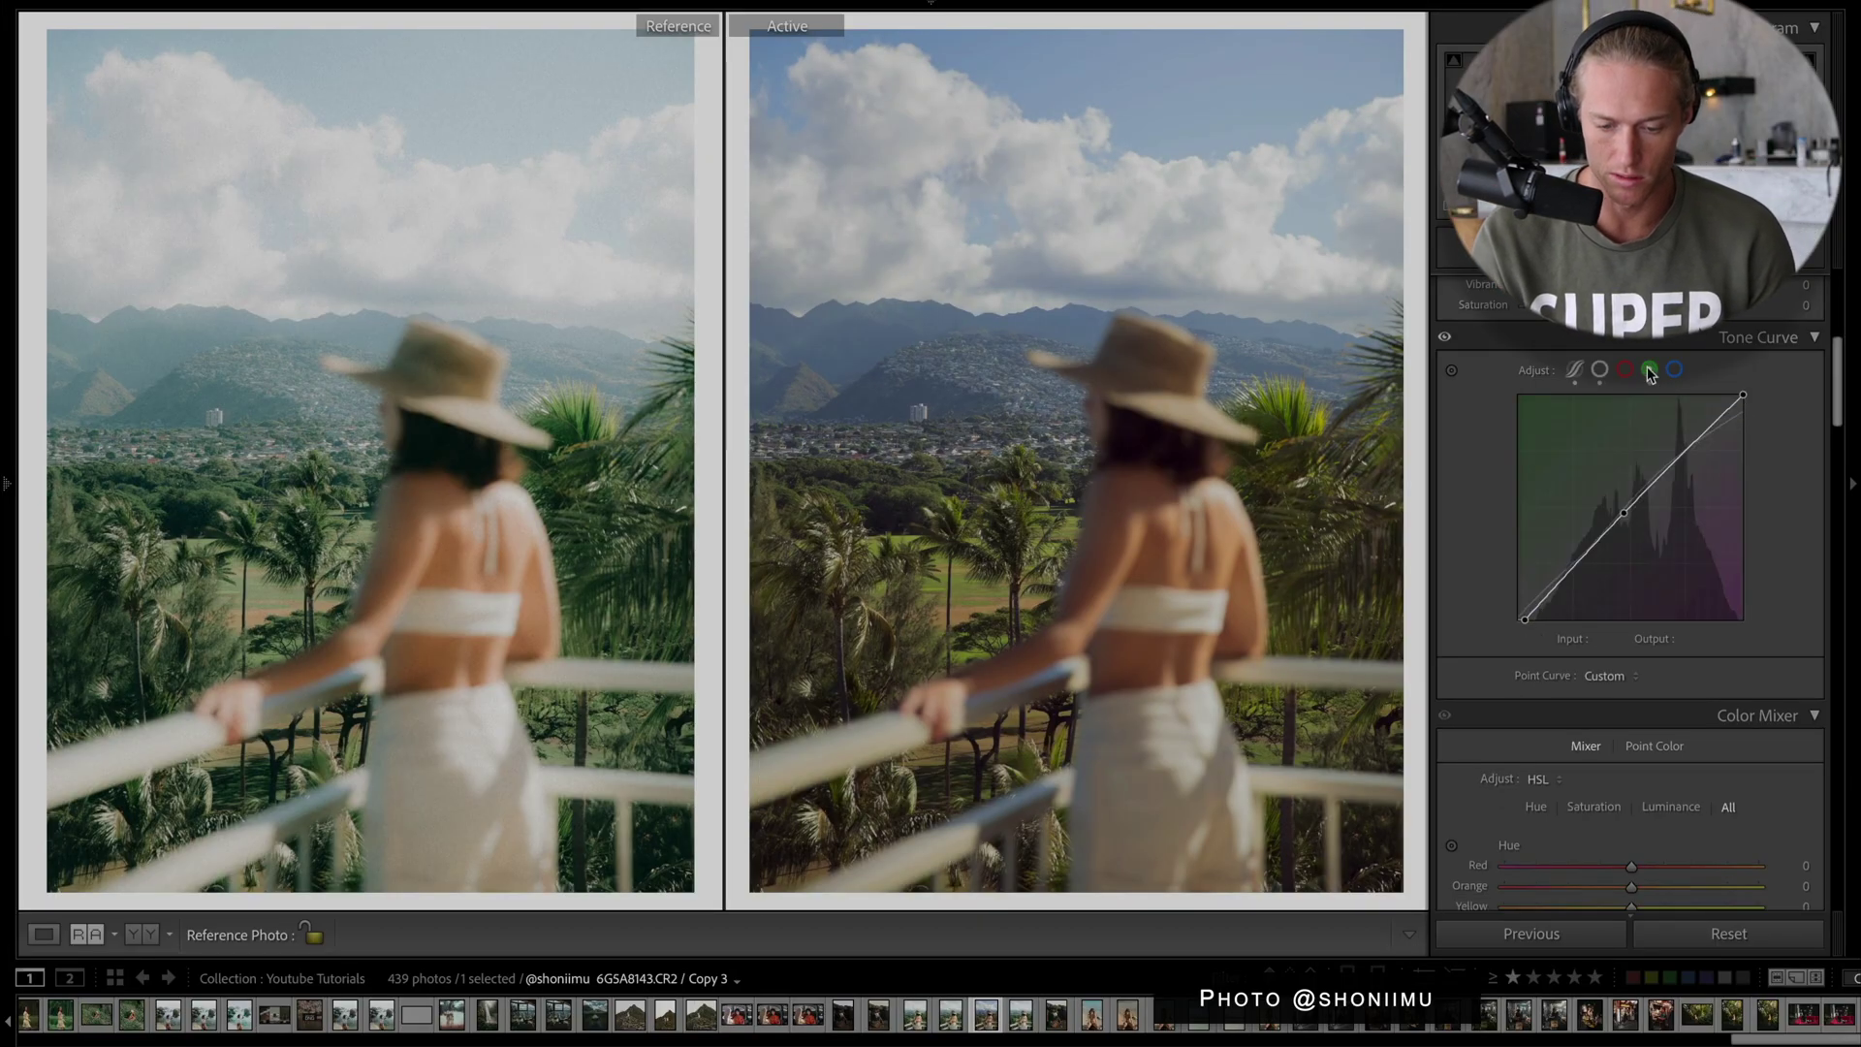
click(1622, 509)
key(ctrl+z)
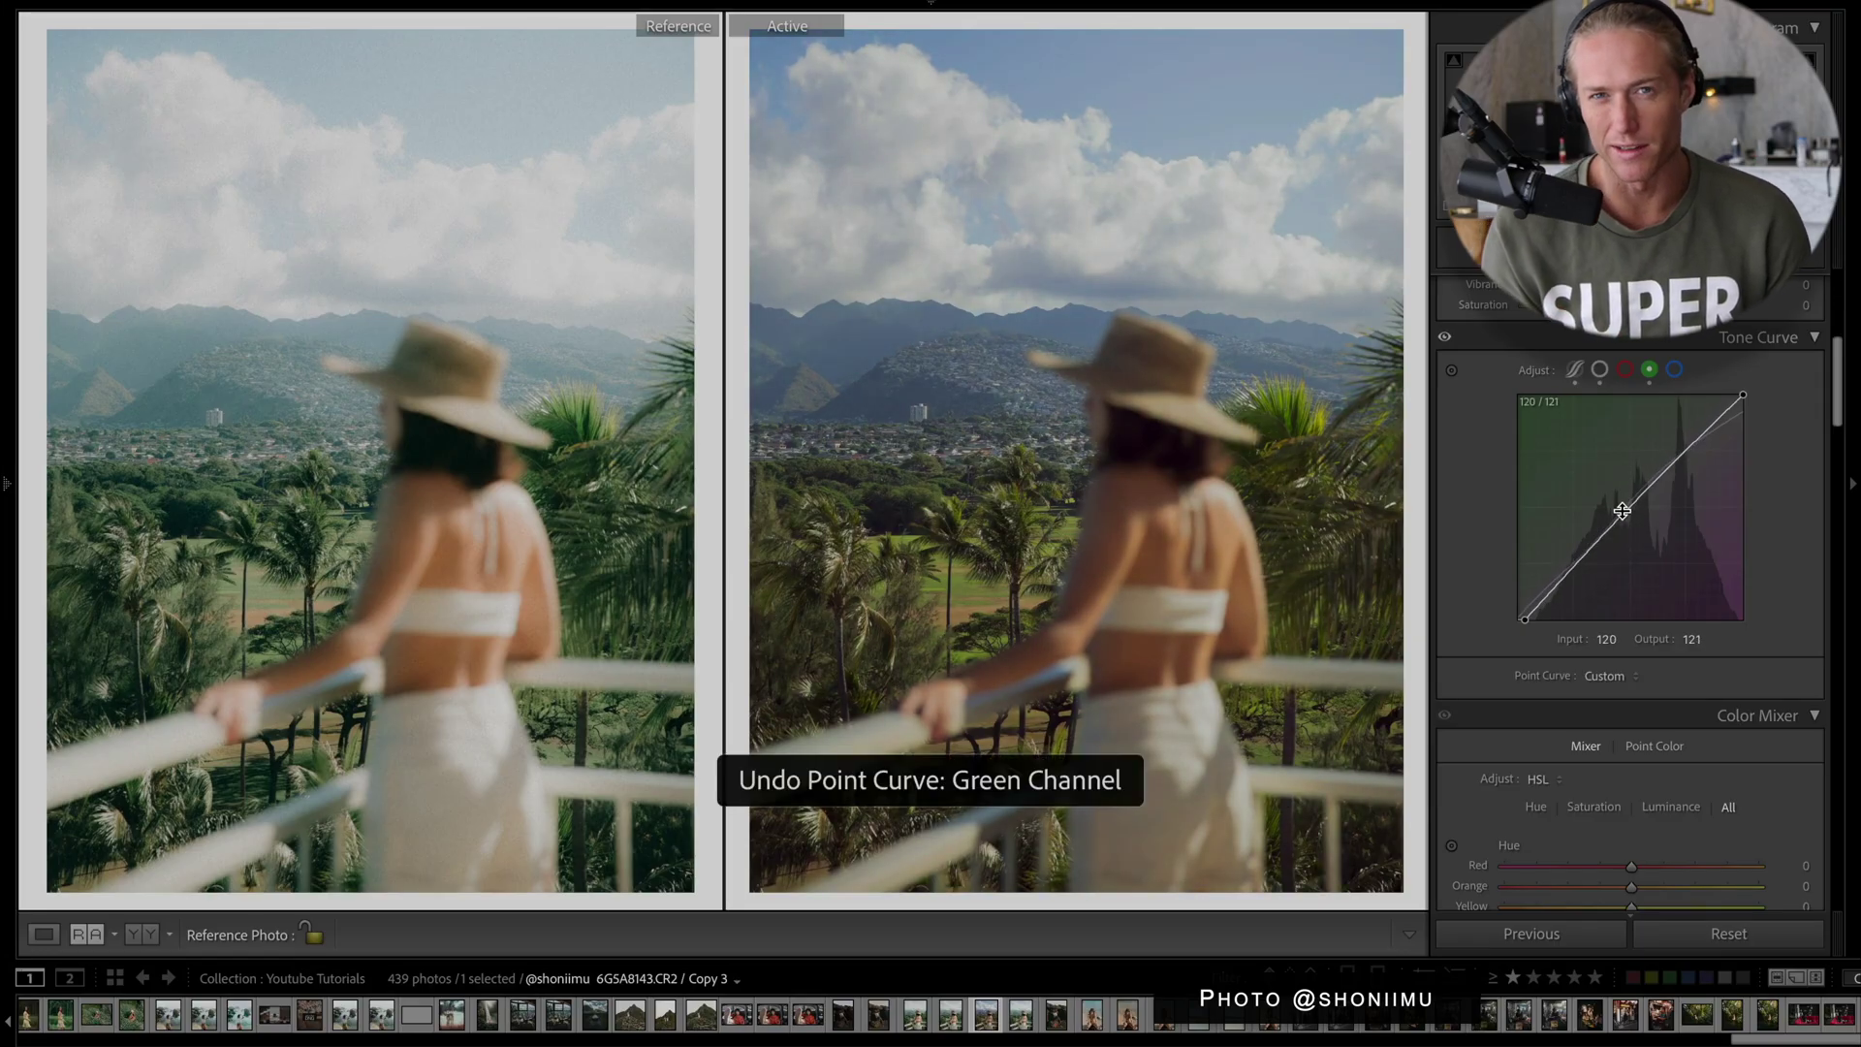
click(1622, 510)
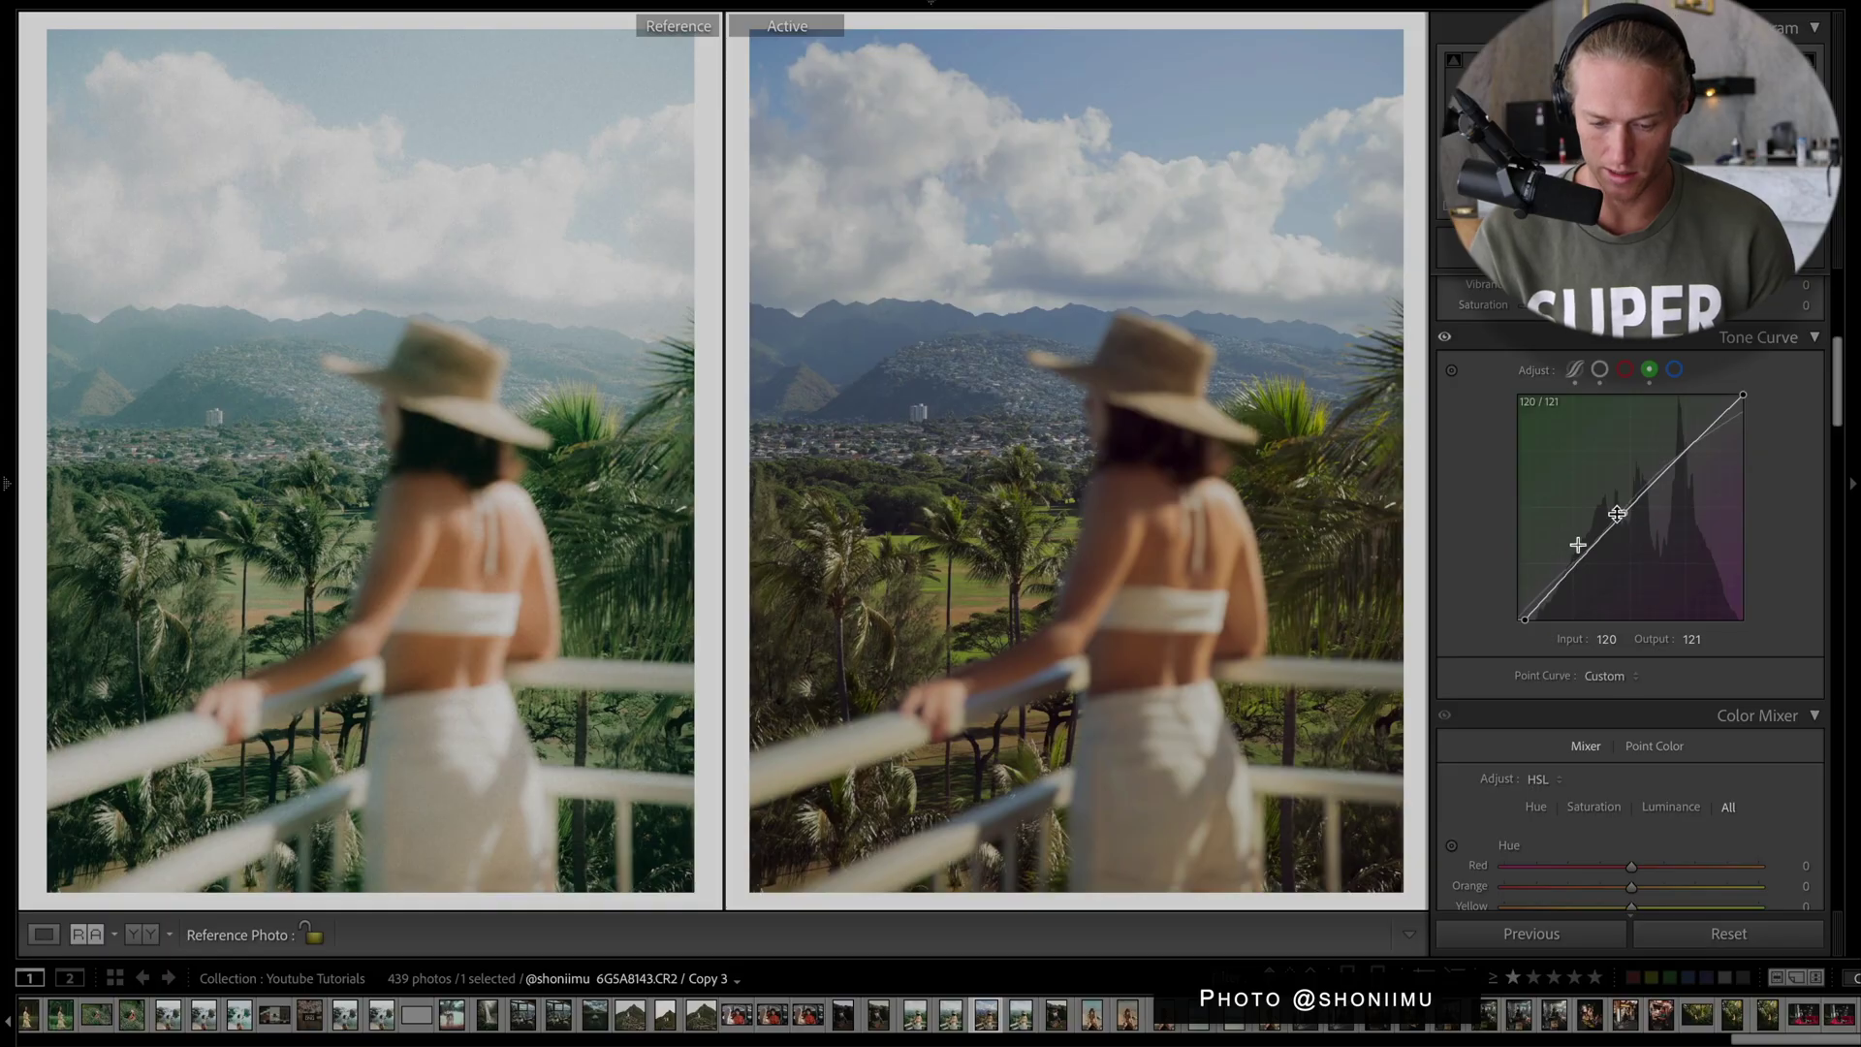
drag(1525, 619, 1537, 619)
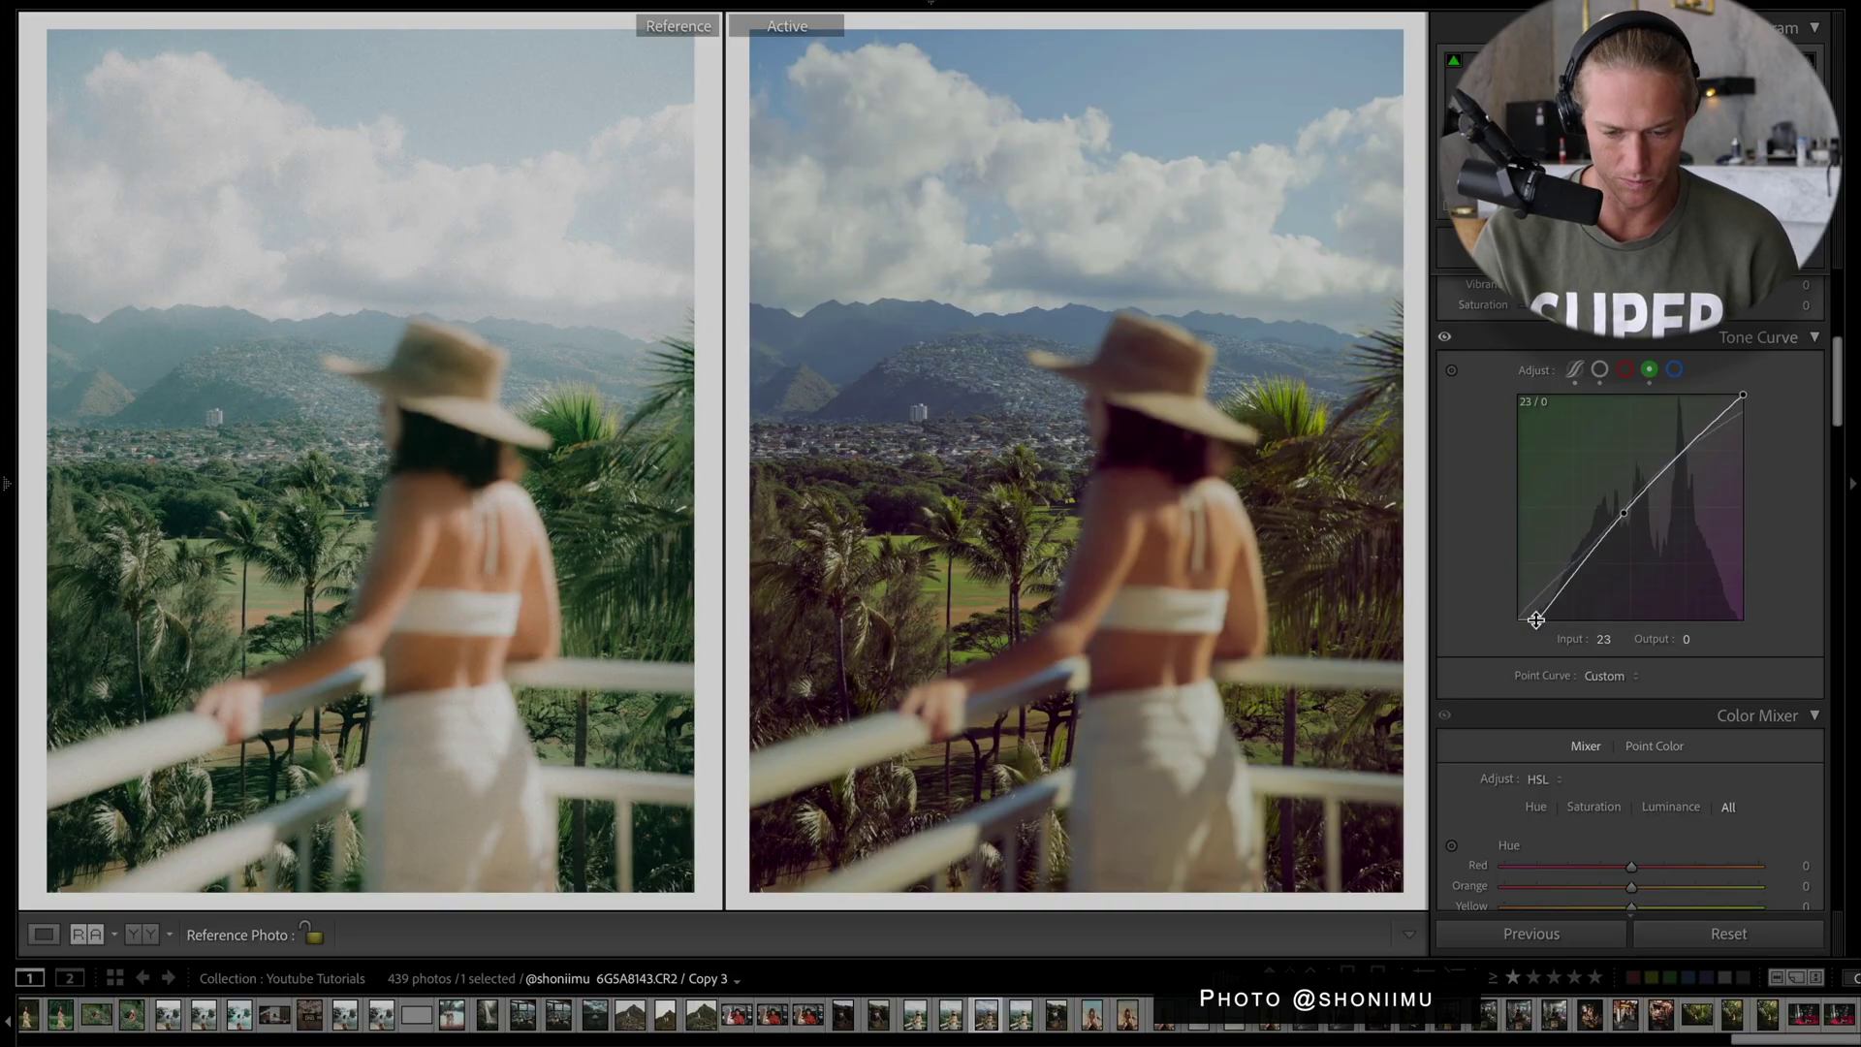
key(ctrl+z)
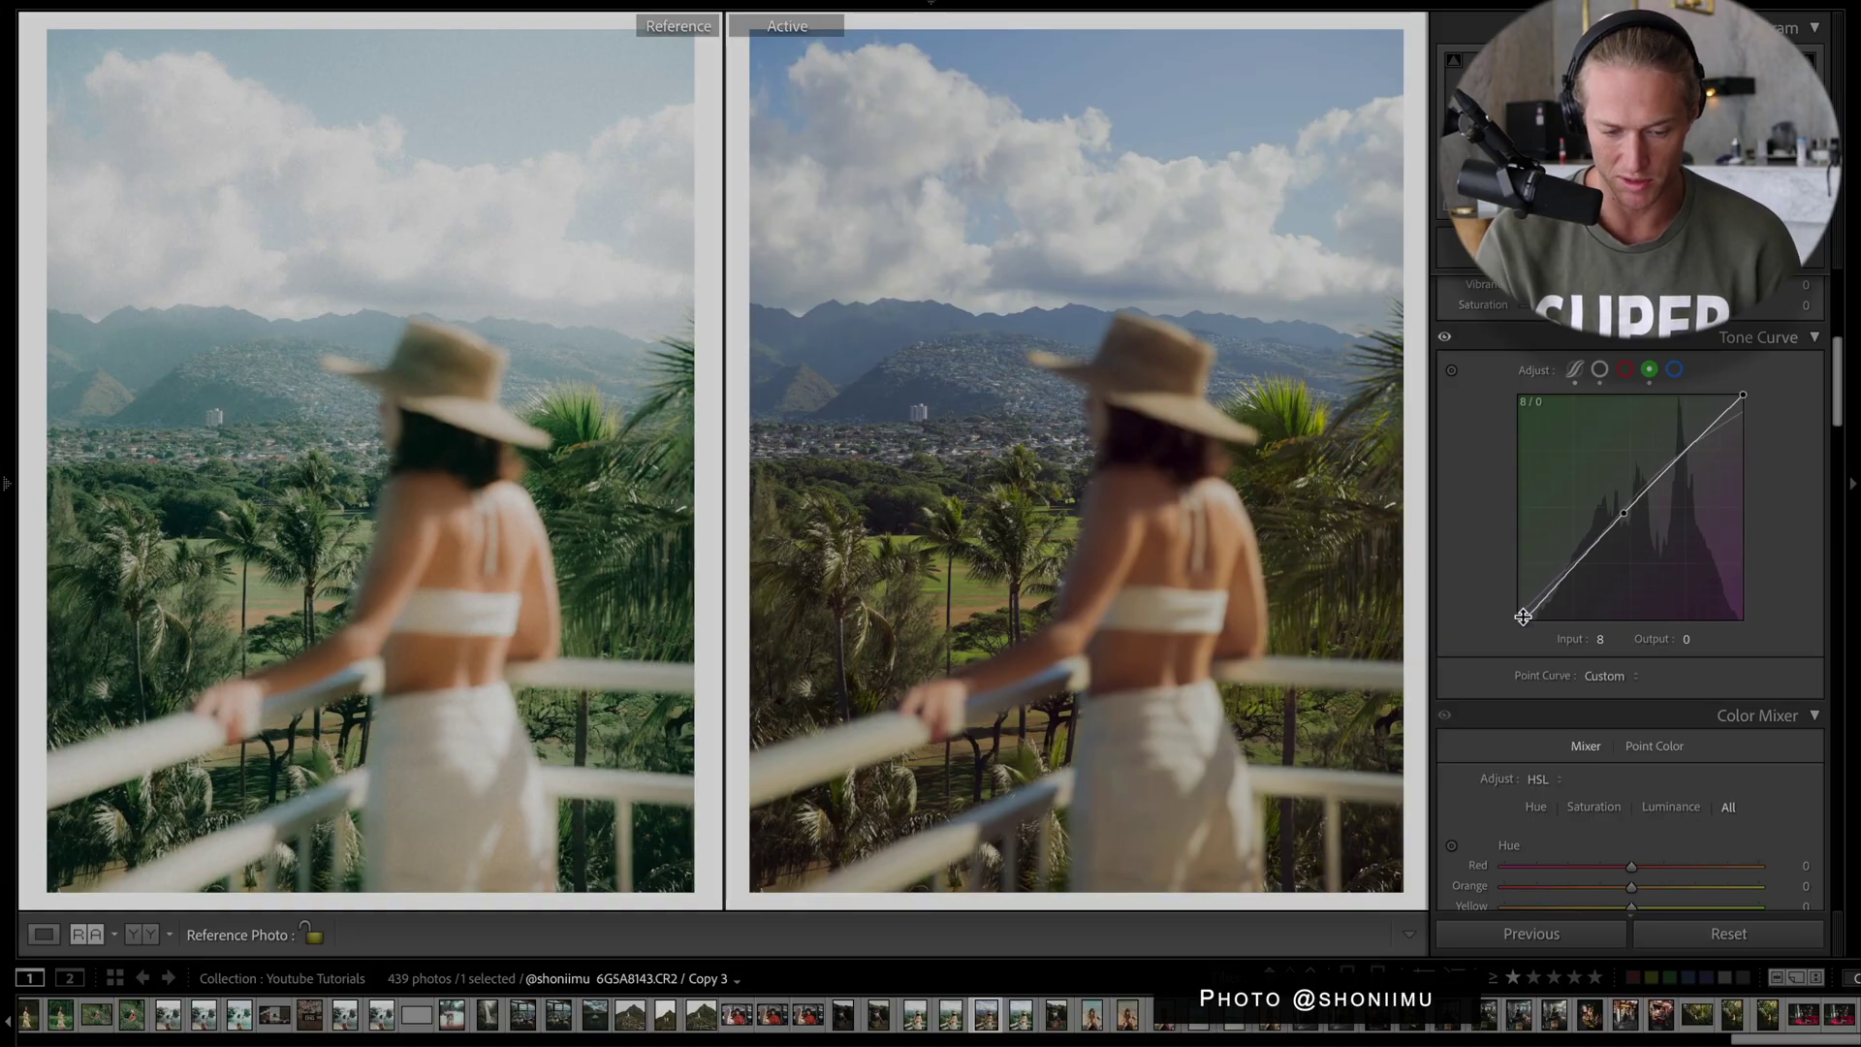
drag(1523, 617, 1509, 624)
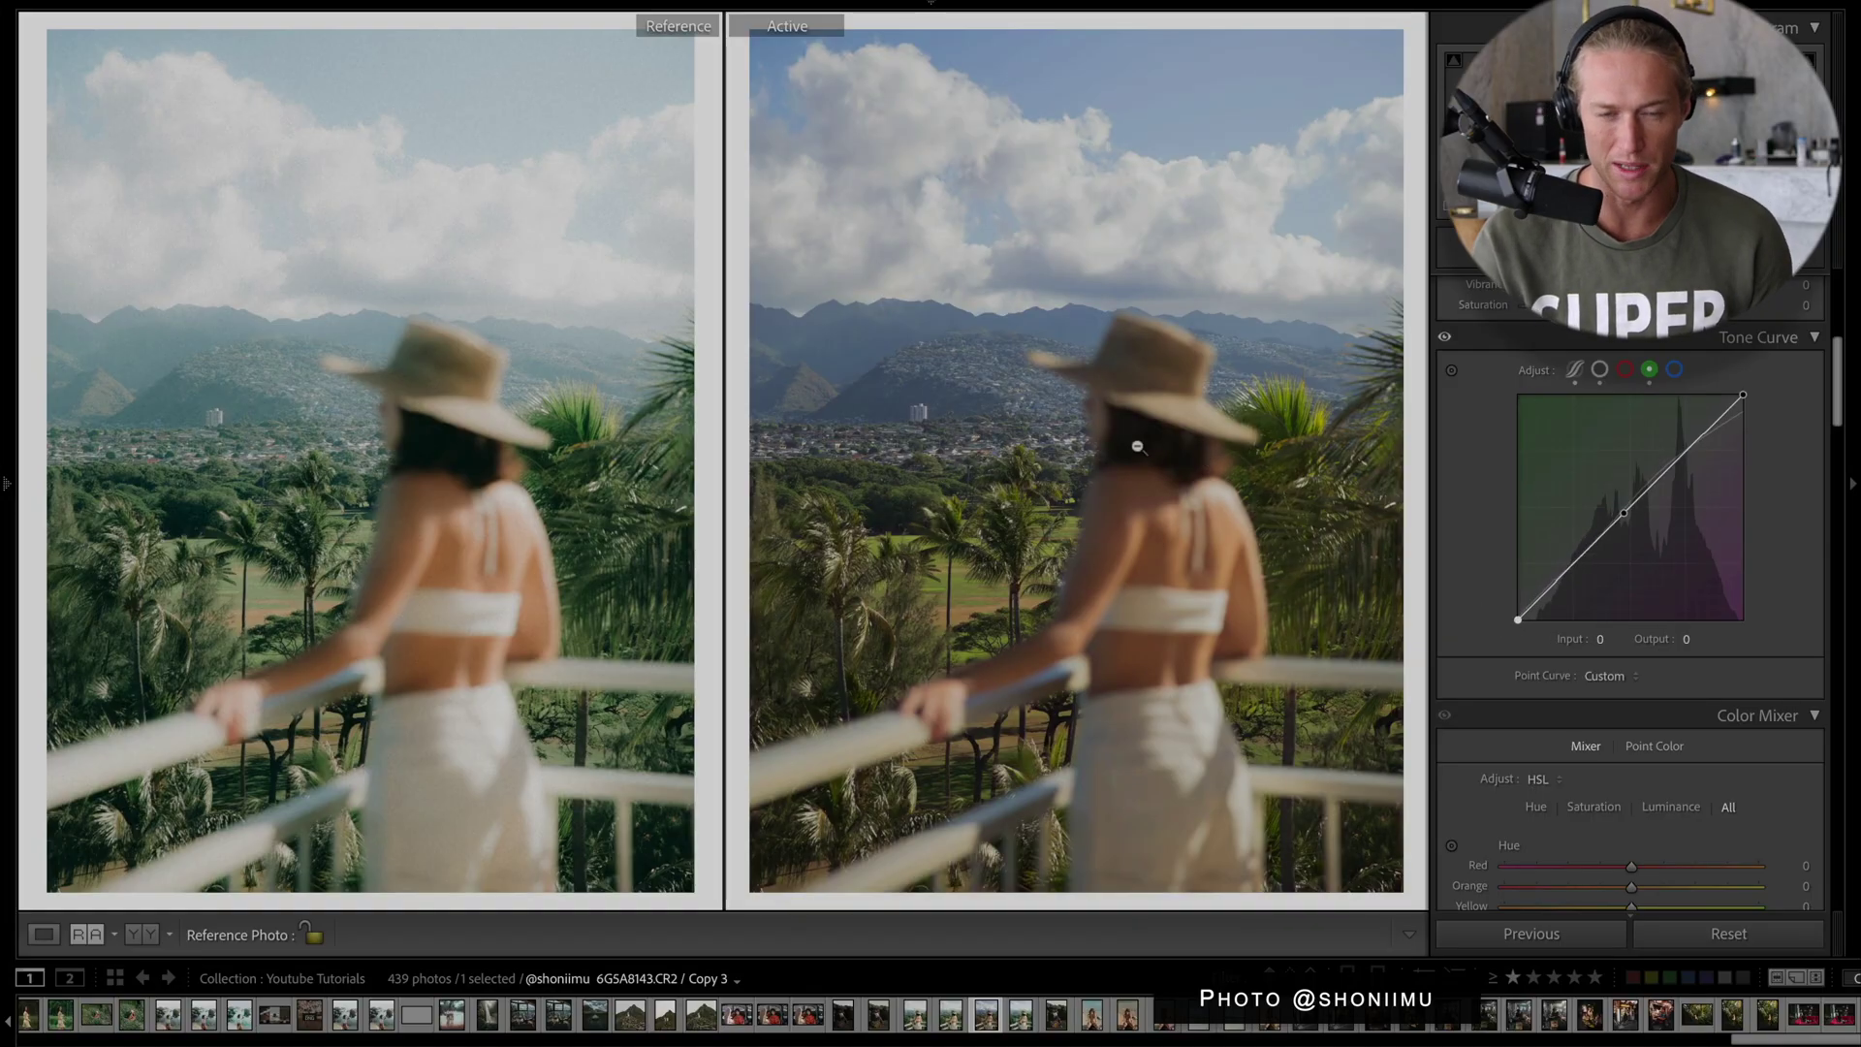
key(ctrl+z)
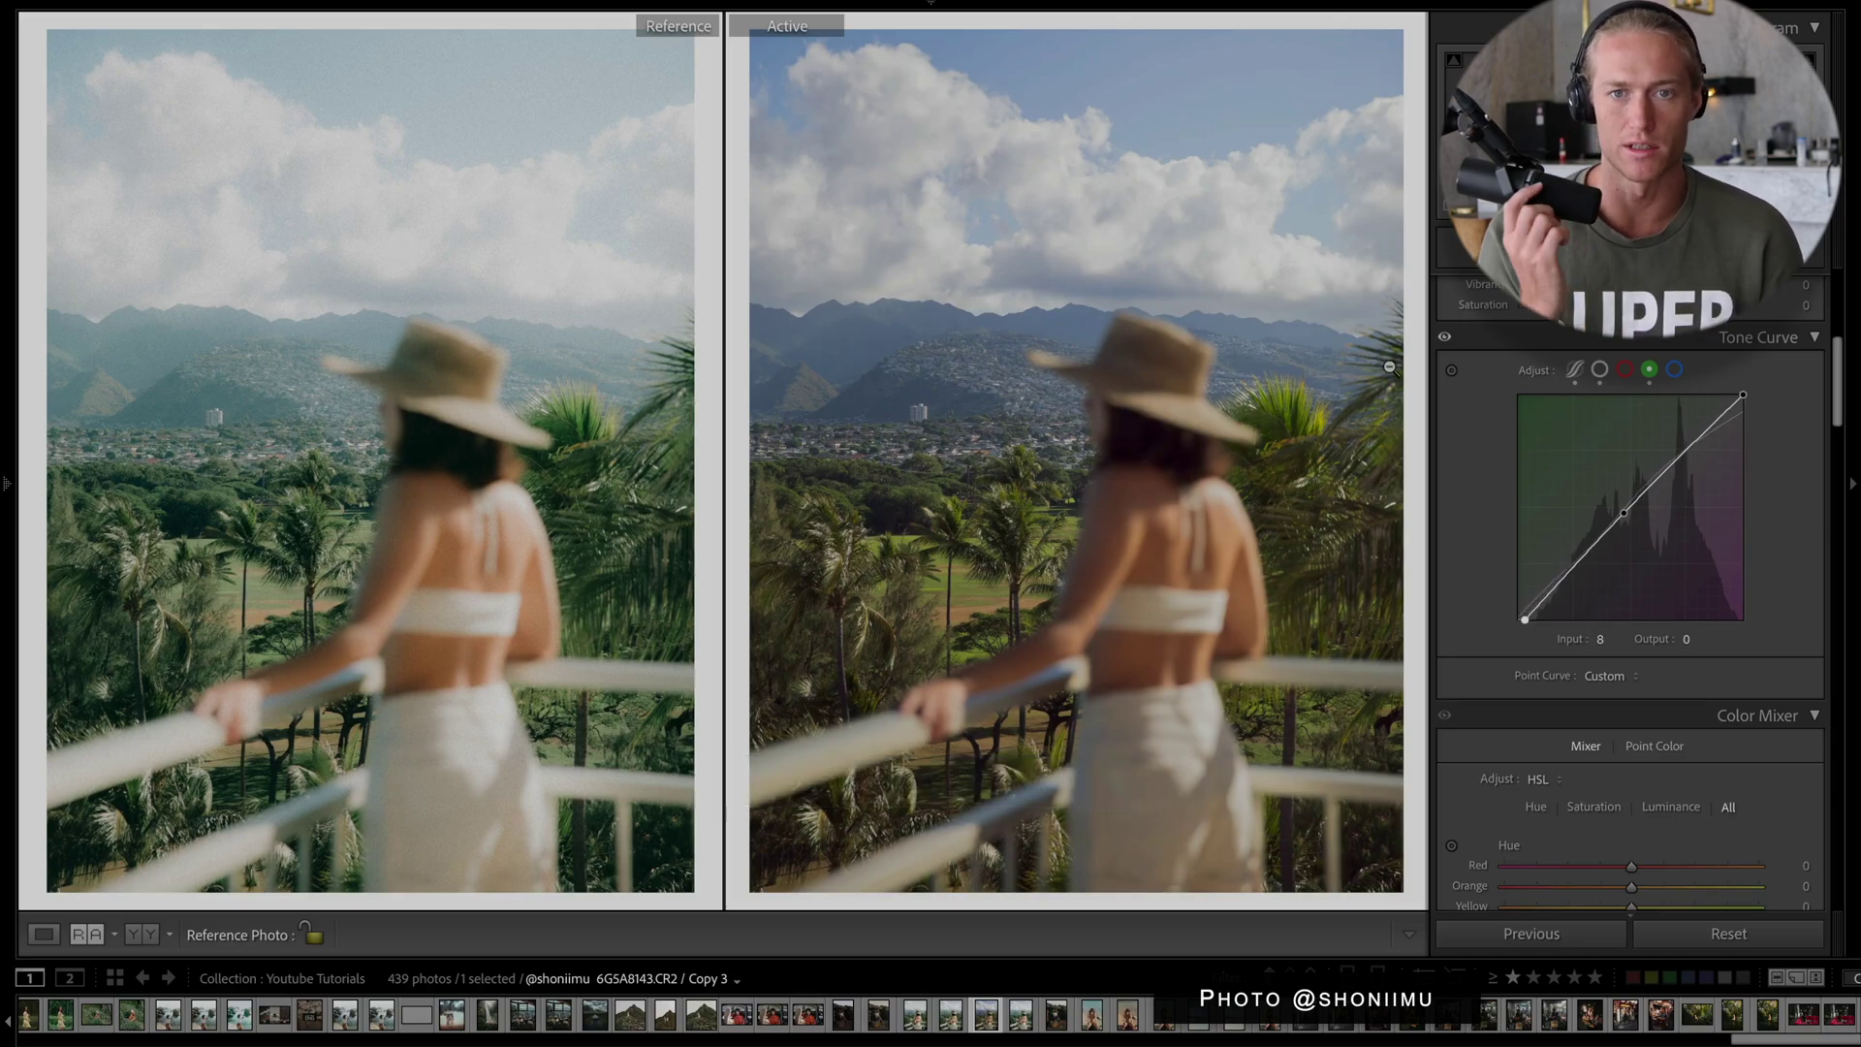
Try a midtone tweak on the RGB point curve, undo it, and return to the Basic panel.
click(1600, 371)
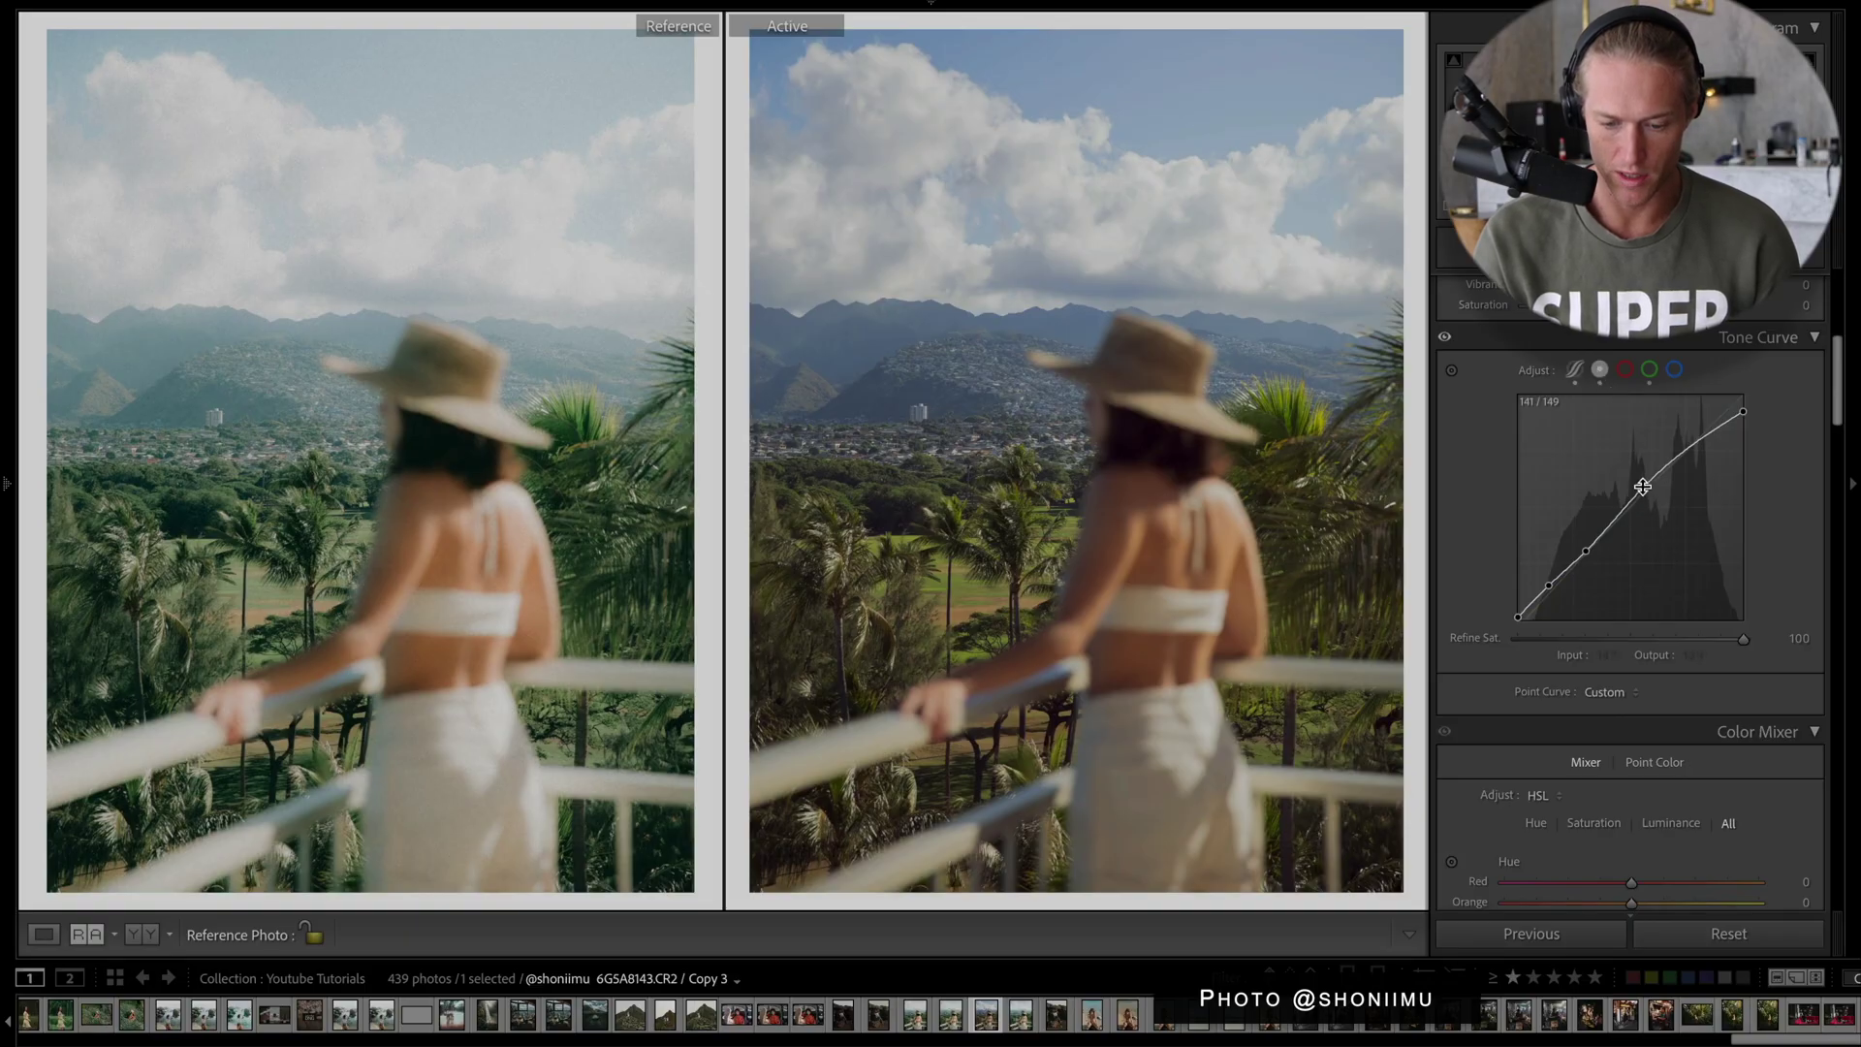
drag(1642, 487, 1641, 482)
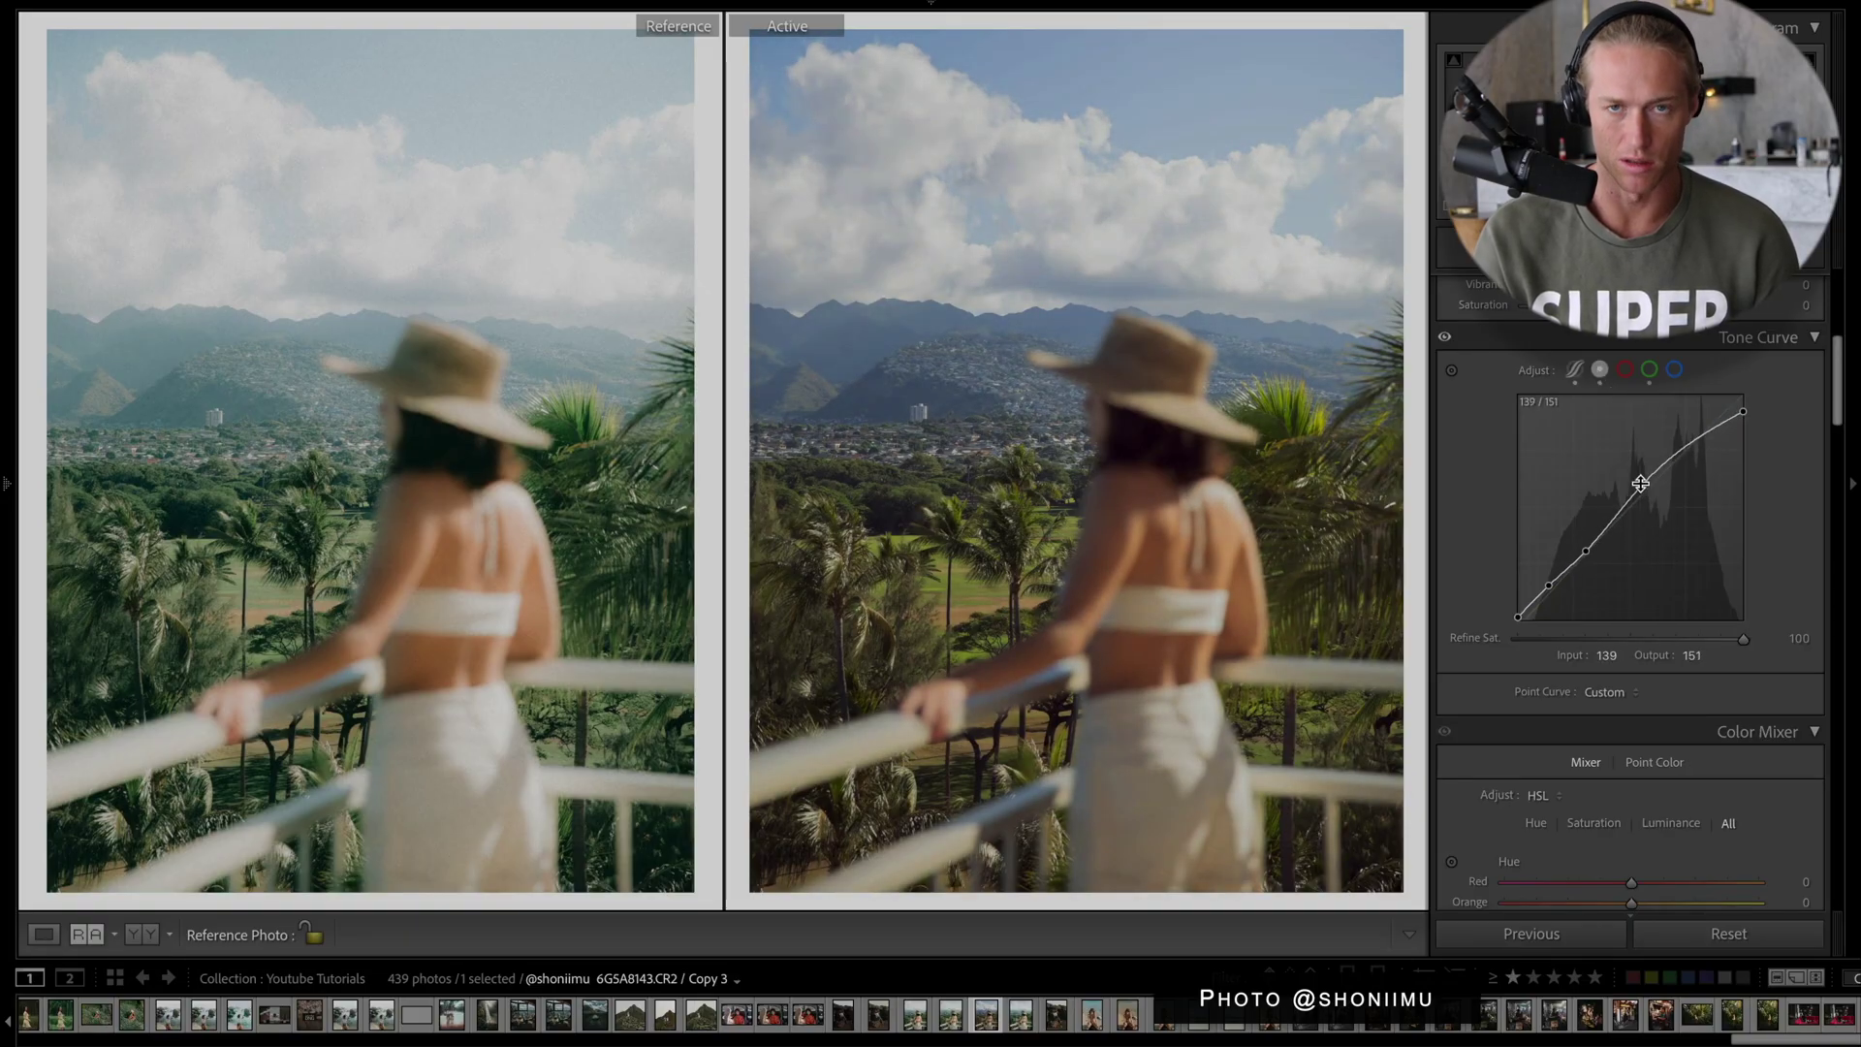
key(ctrl+z)
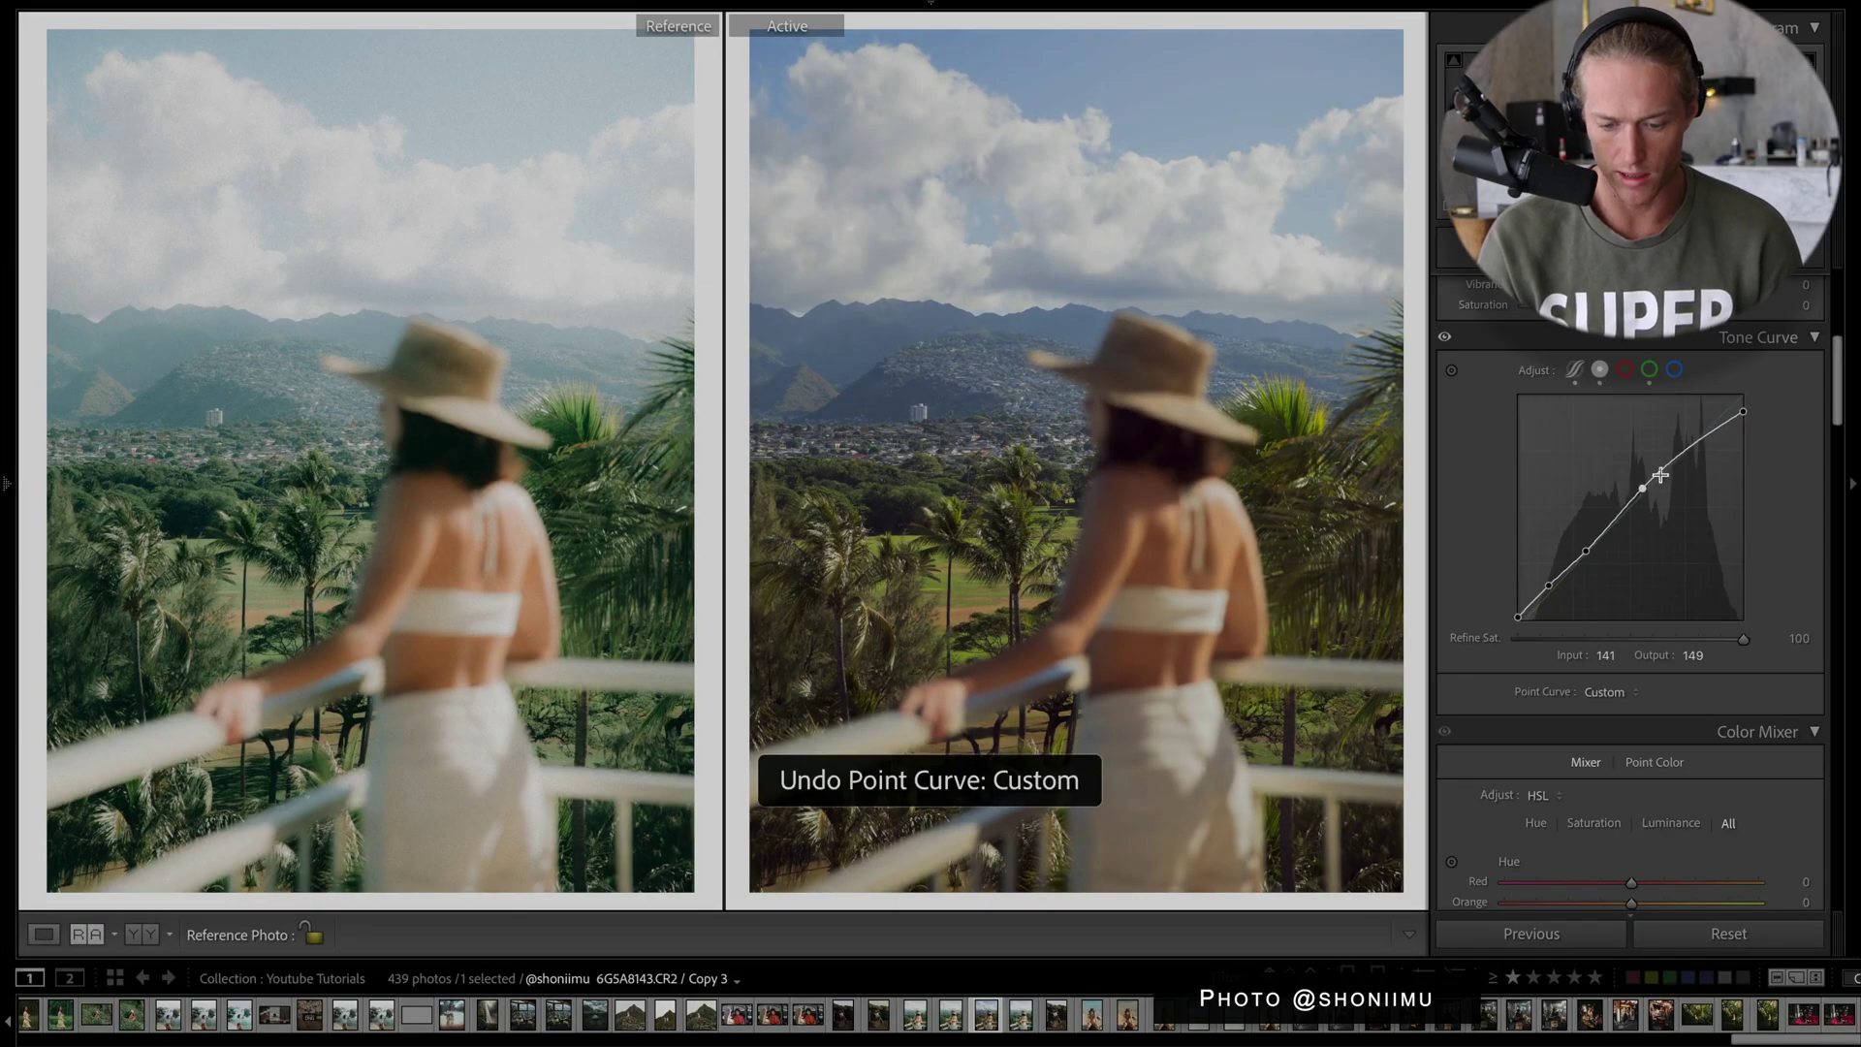
scroll(1655, 480, up, 5)
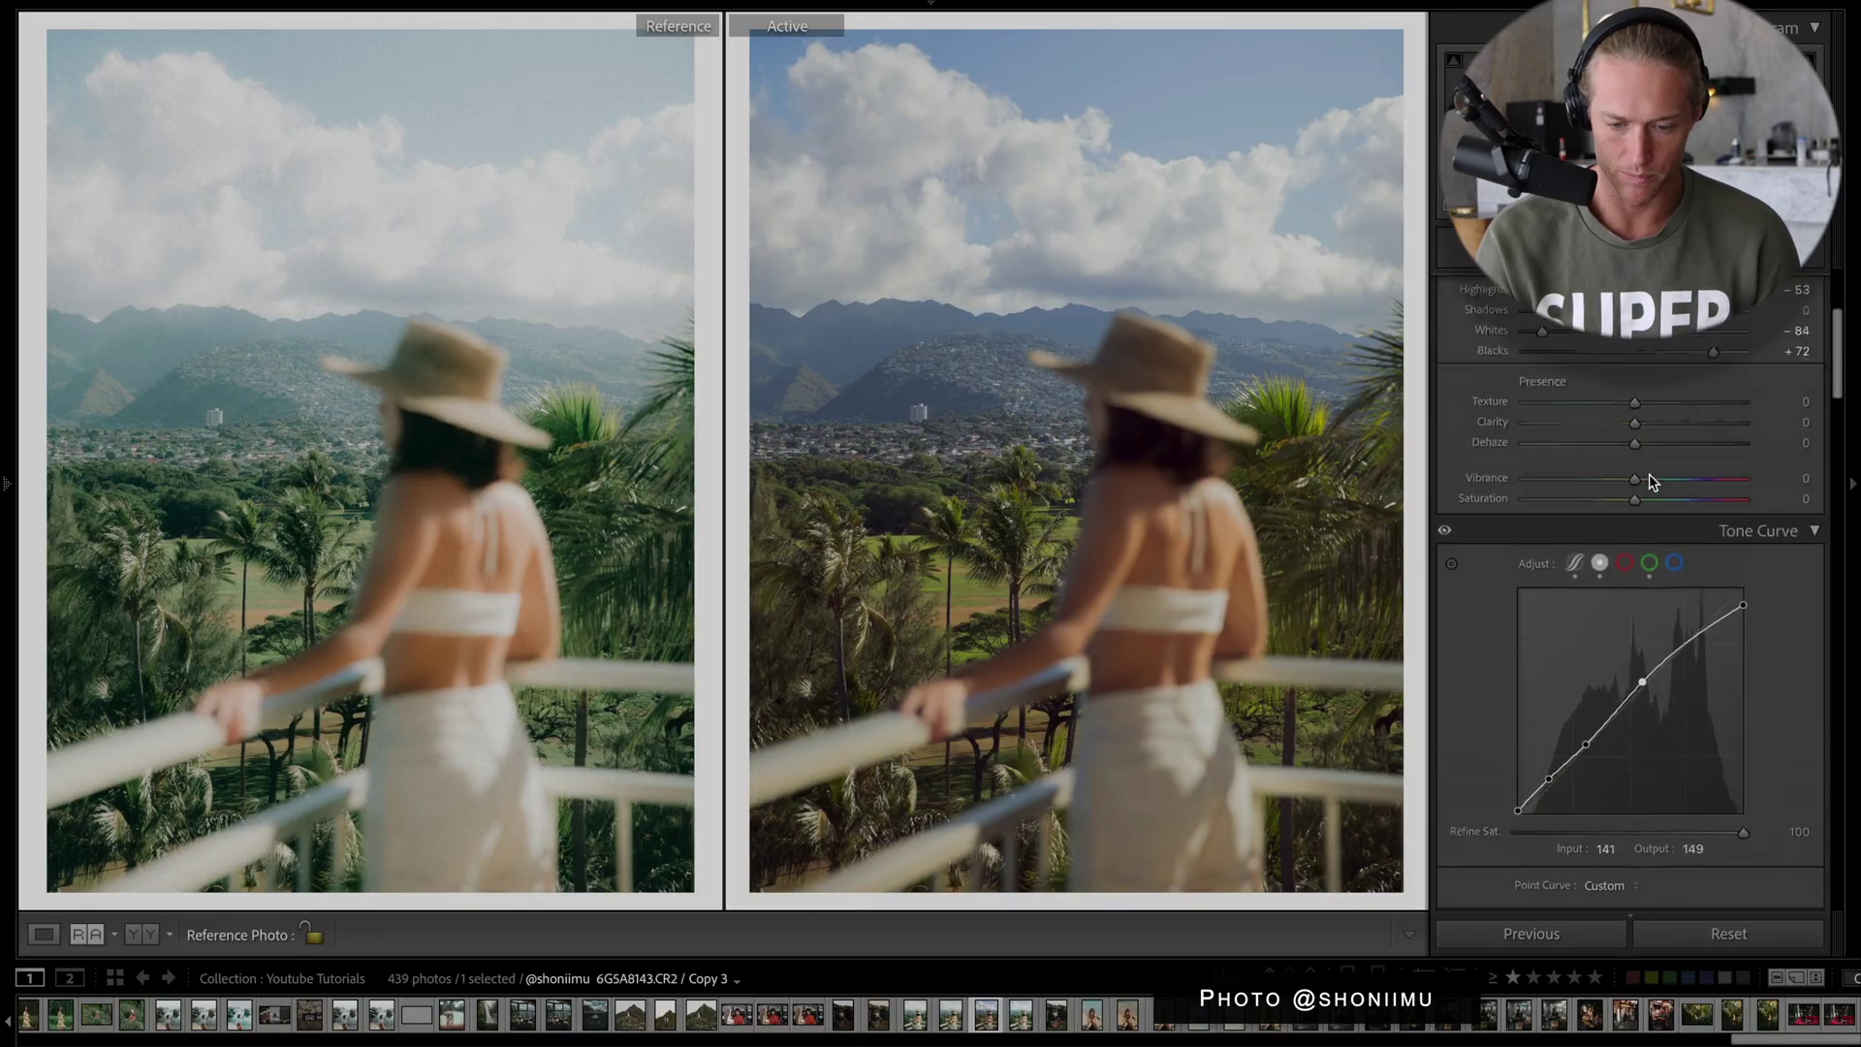
scroll(1653, 482, up, 3)
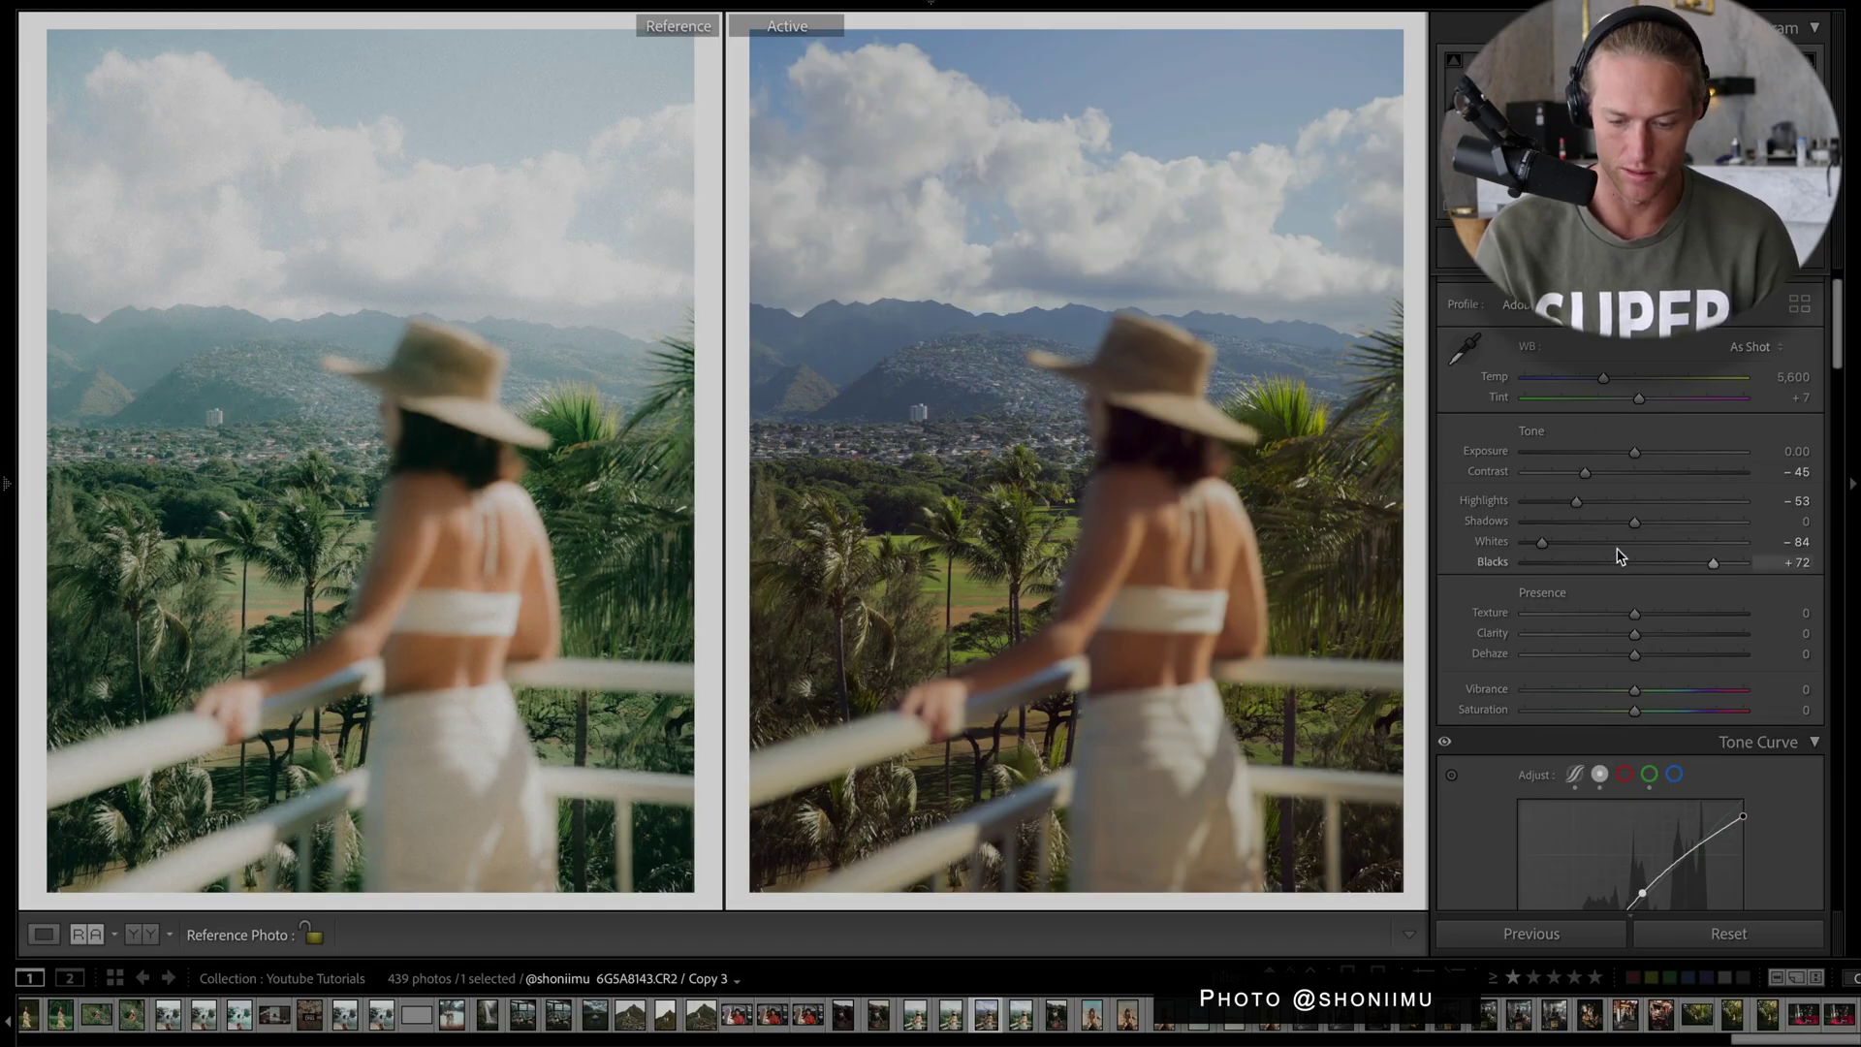
Ease Contrast to −24 and soften detail with Clarity −28 and Texture −5.
drag(1584, 470, 1644, 399)
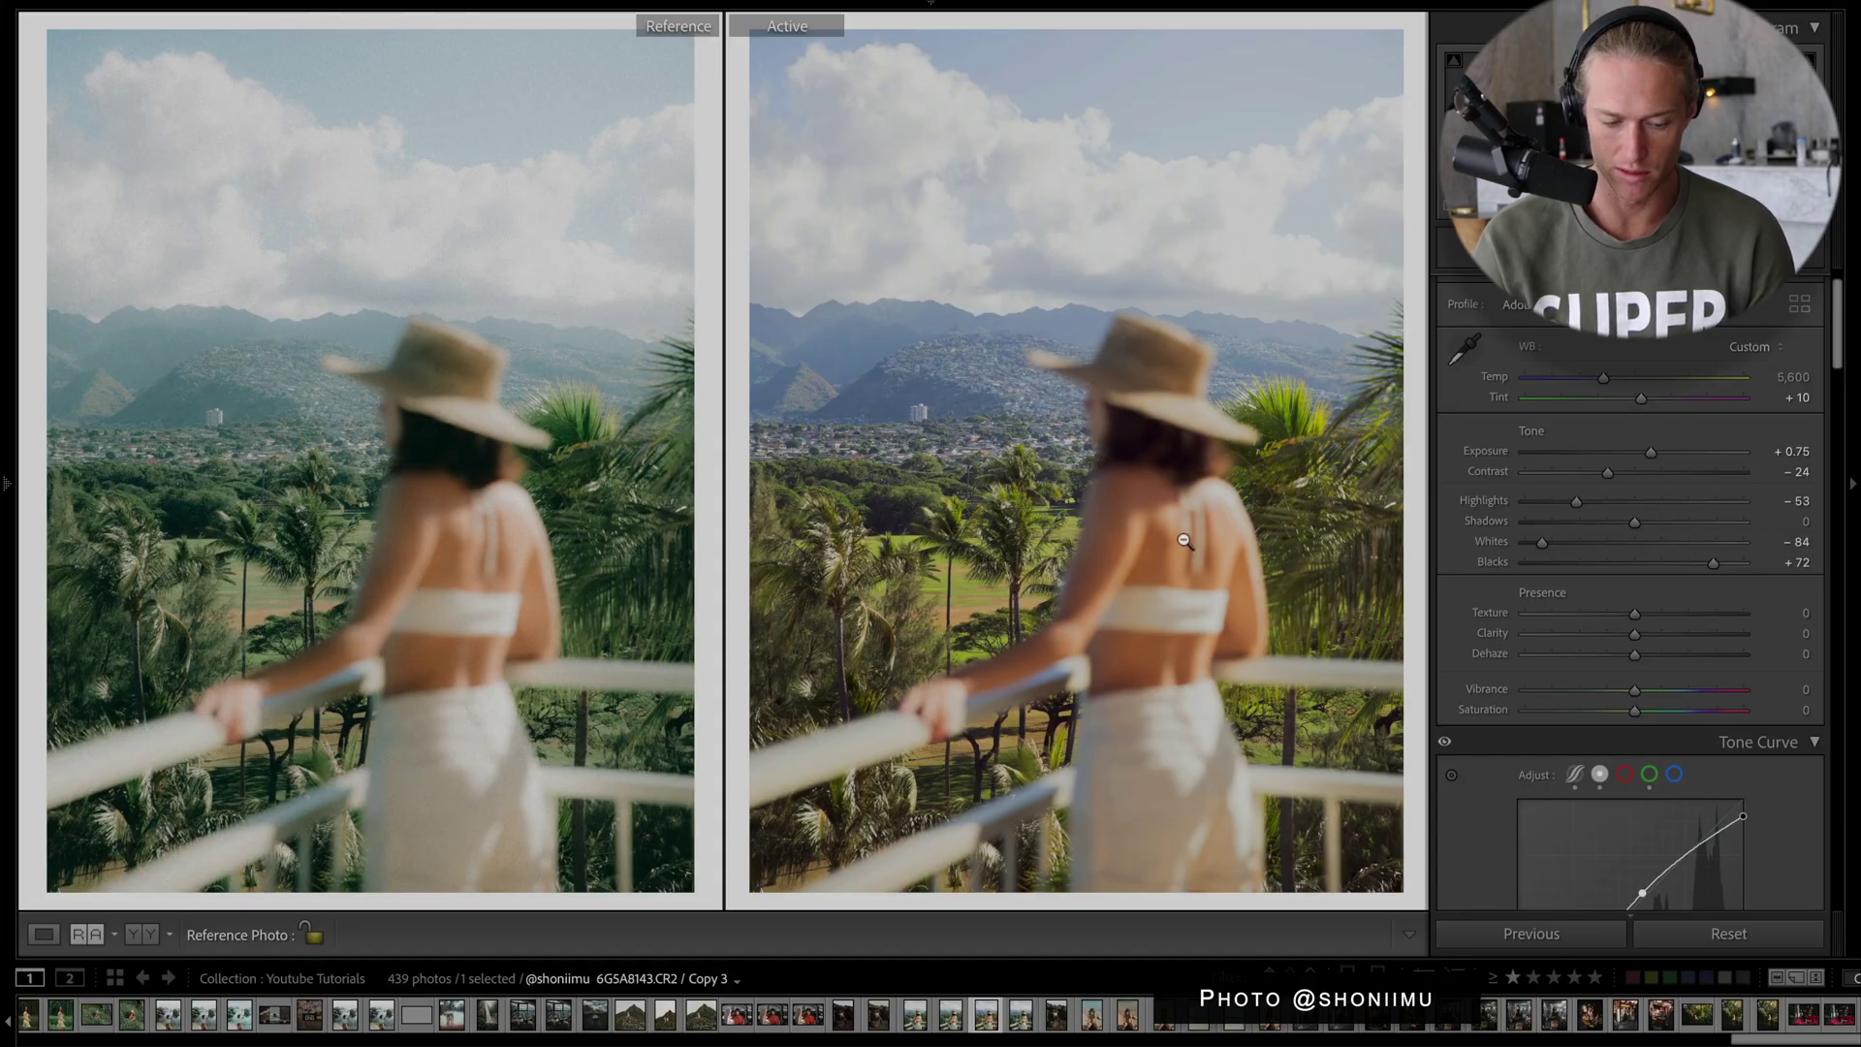
drag(1637, 635, 1607, 642)
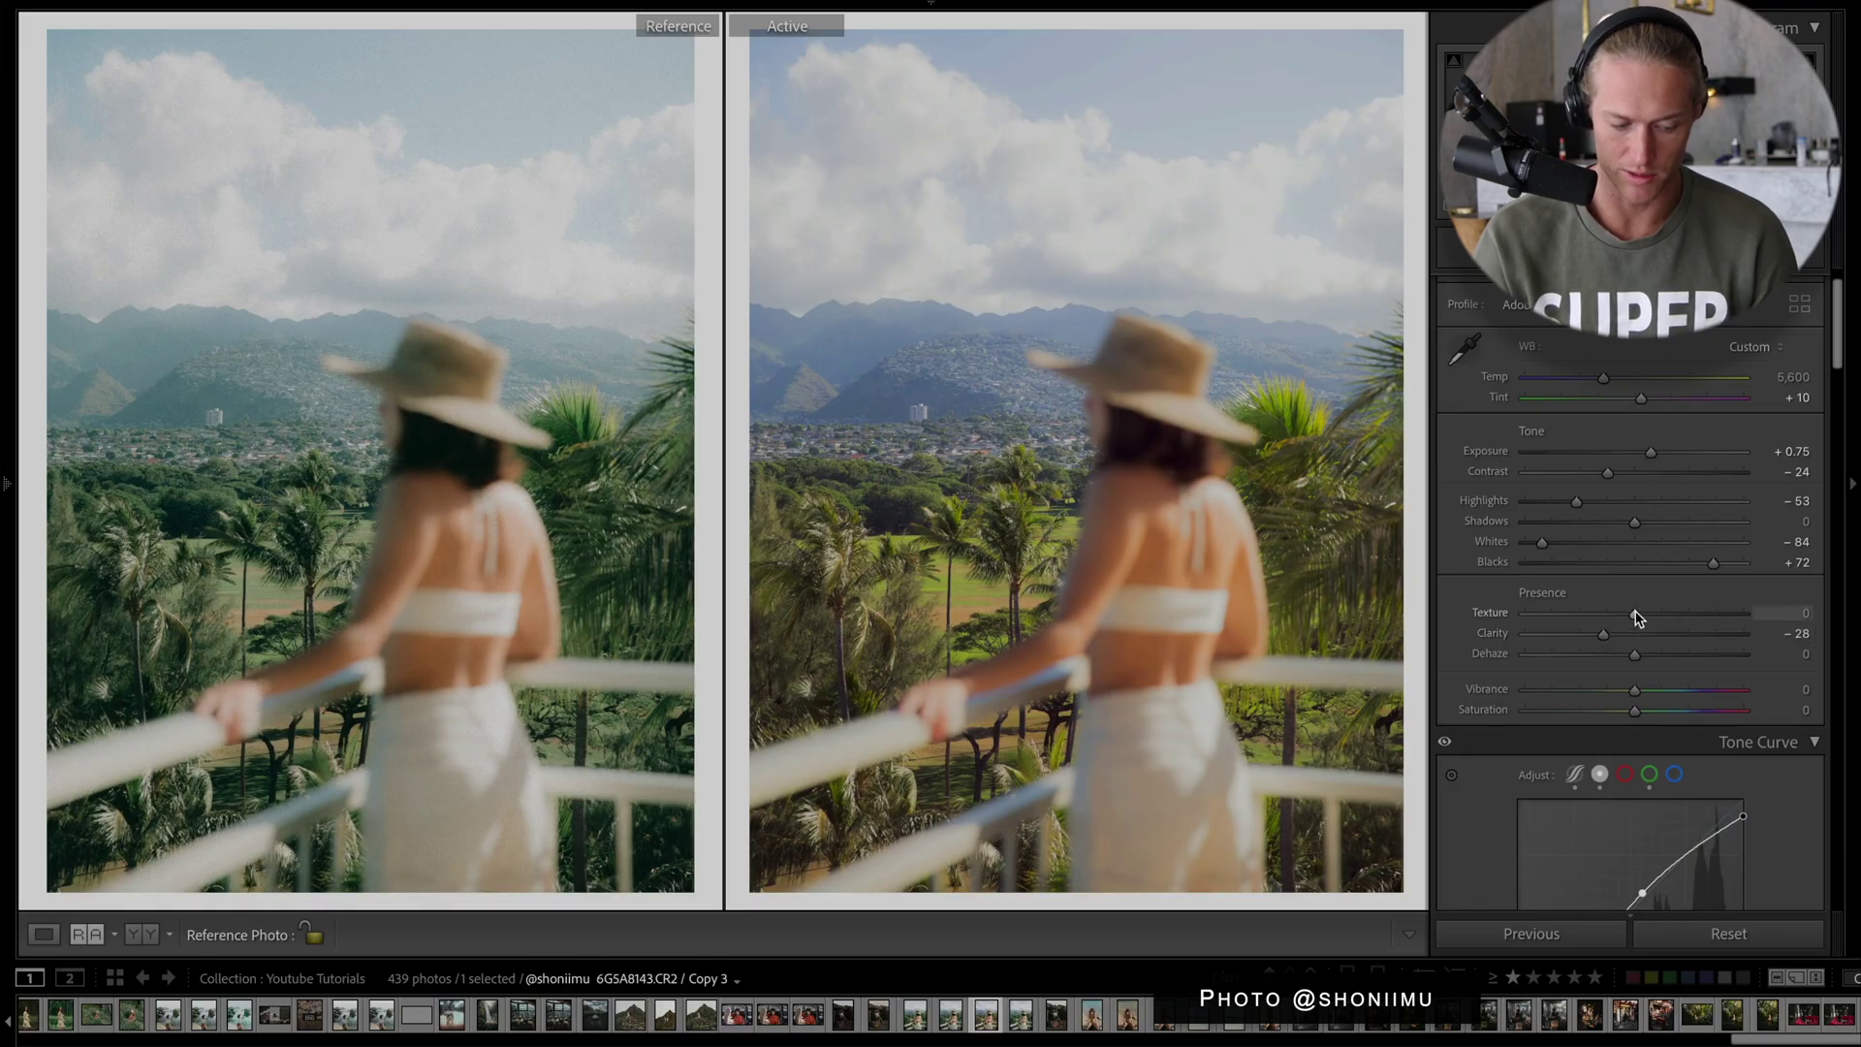
drag(1638, 614, 1630, 616)
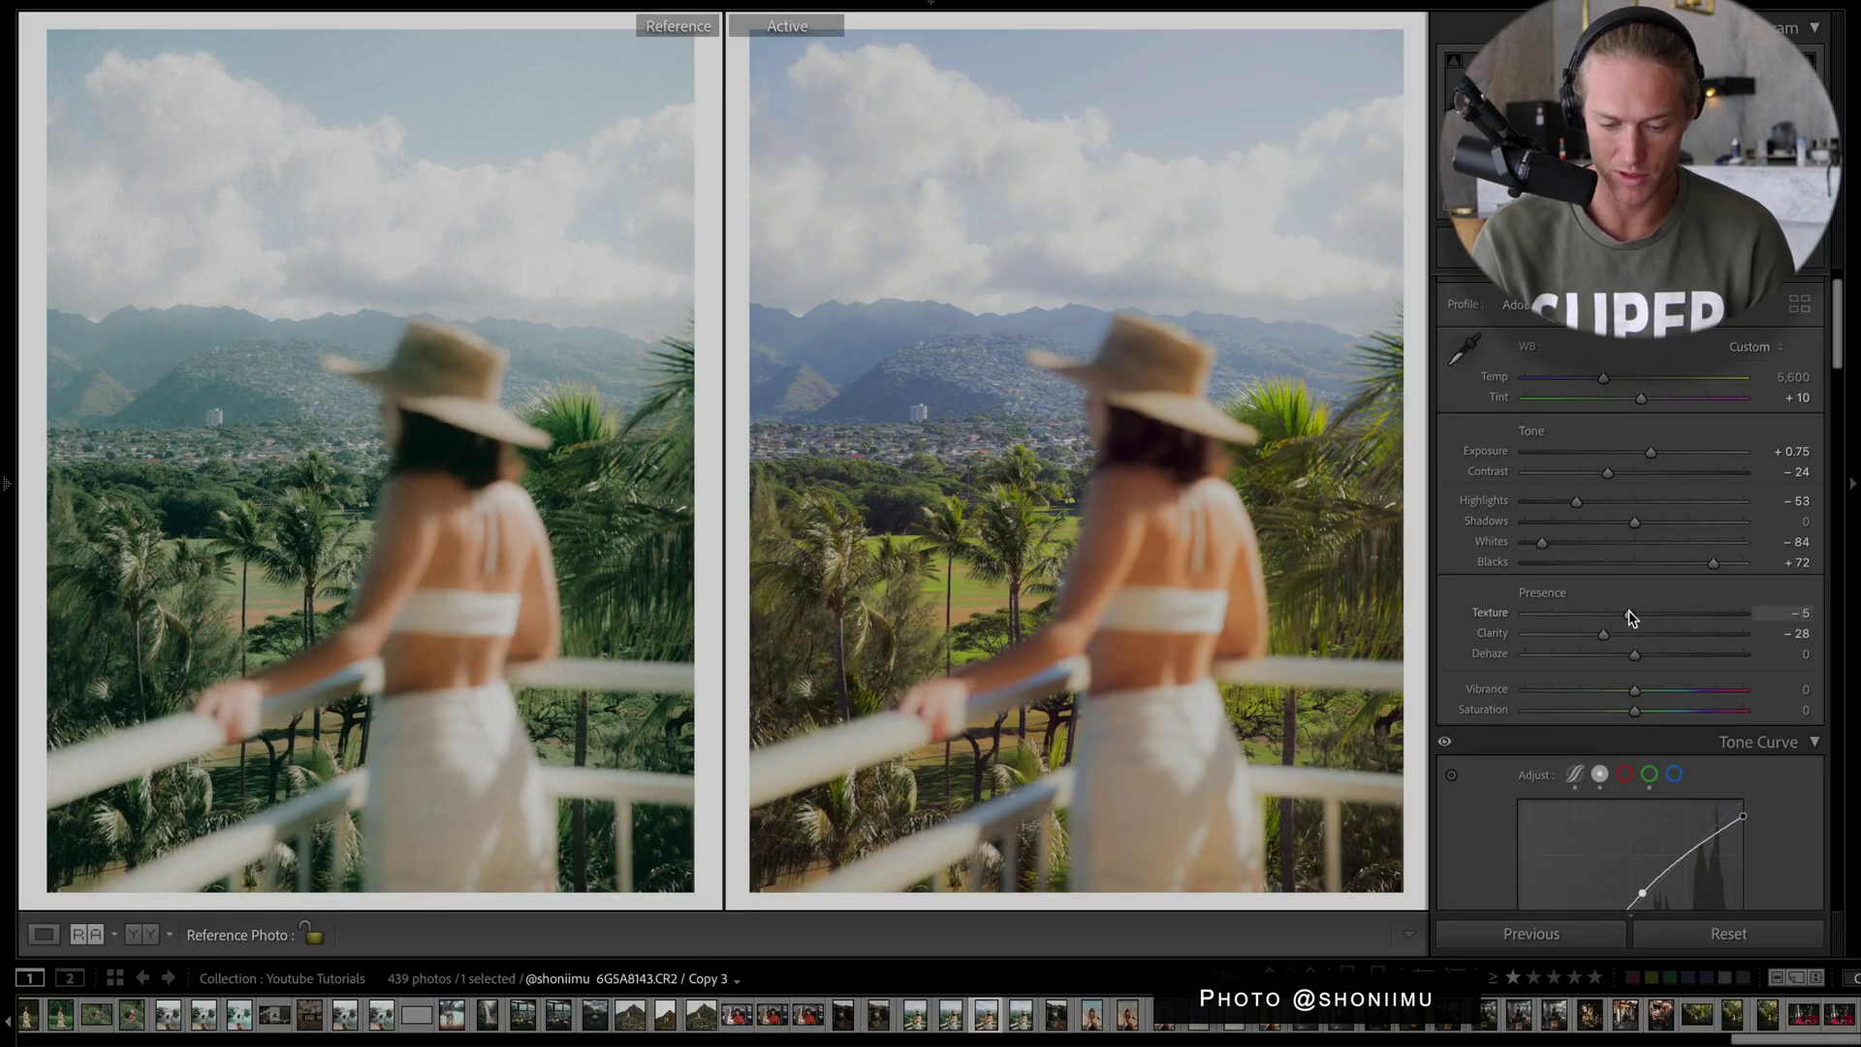
Set Vibrance +10 and Saturation −19, with Highlights −55, Shadows −8 and Whites −93.
scroll(1580, 610, down, 2)
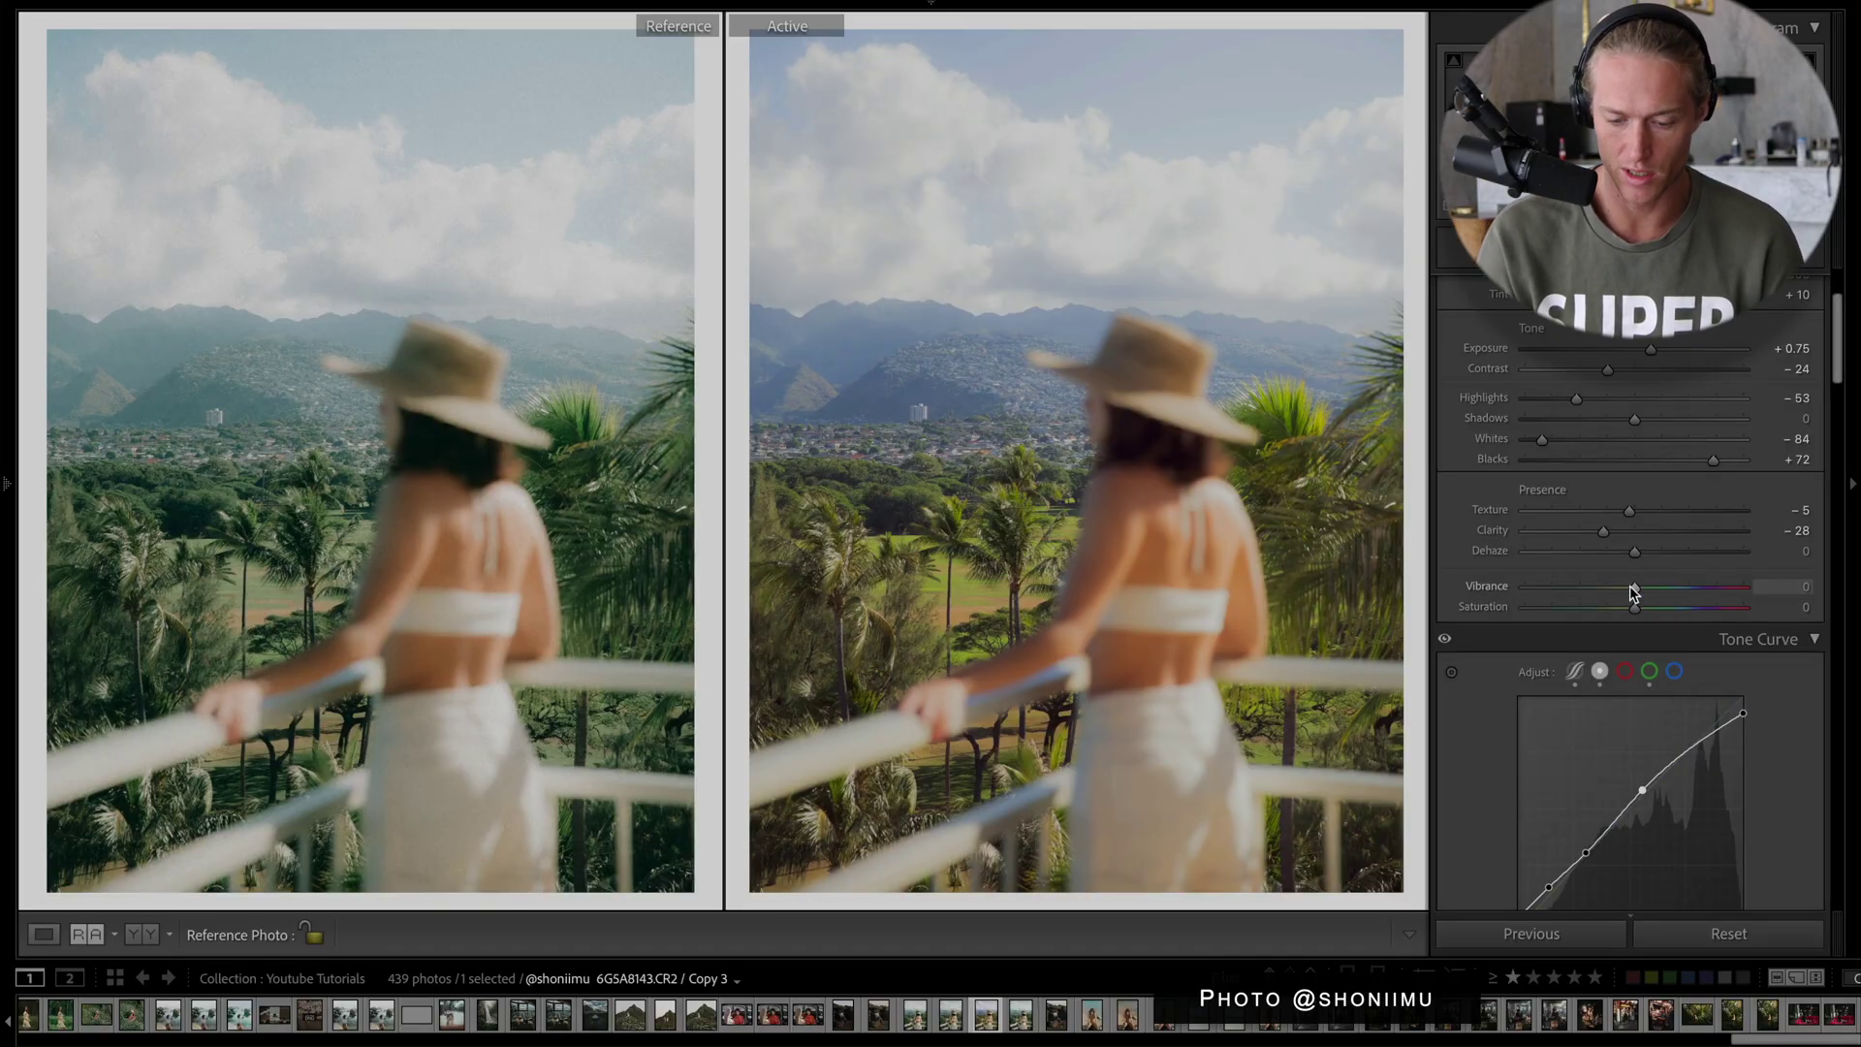
drag(1635, 589, 1641, 590)
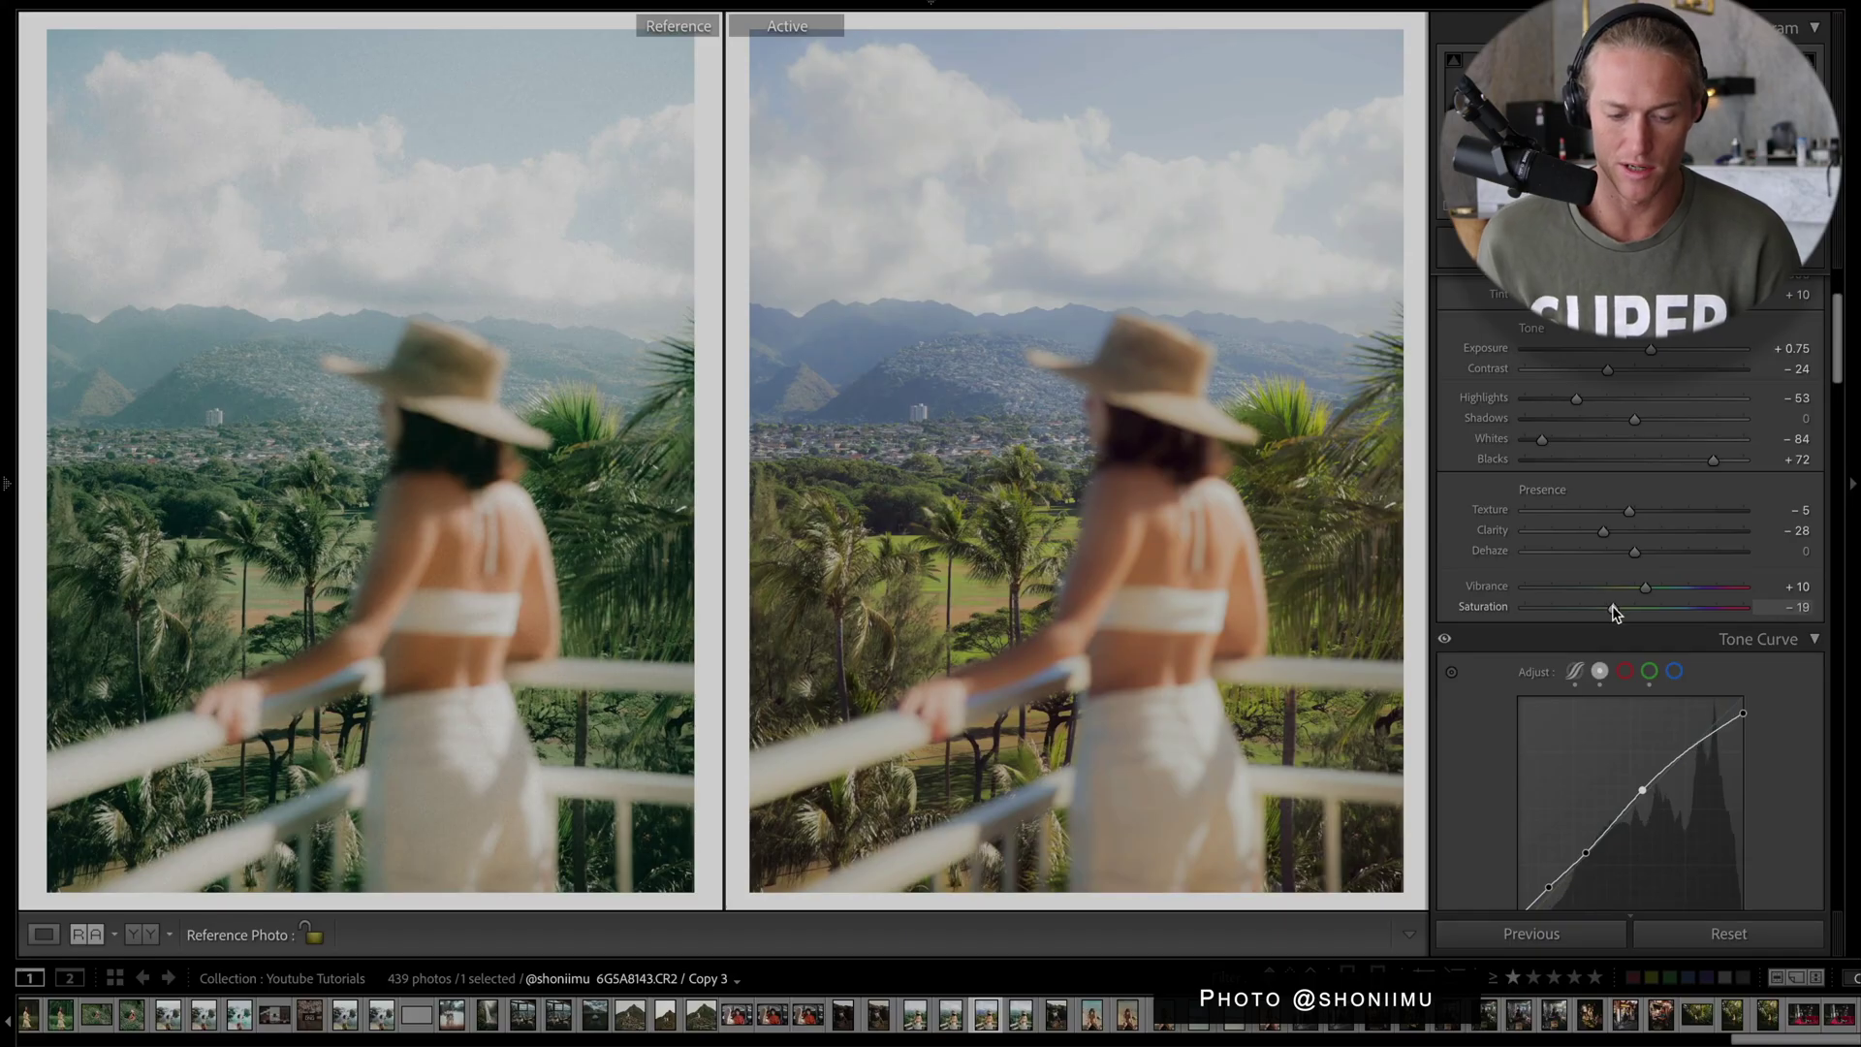
scroll(1614, 610, up, 2)
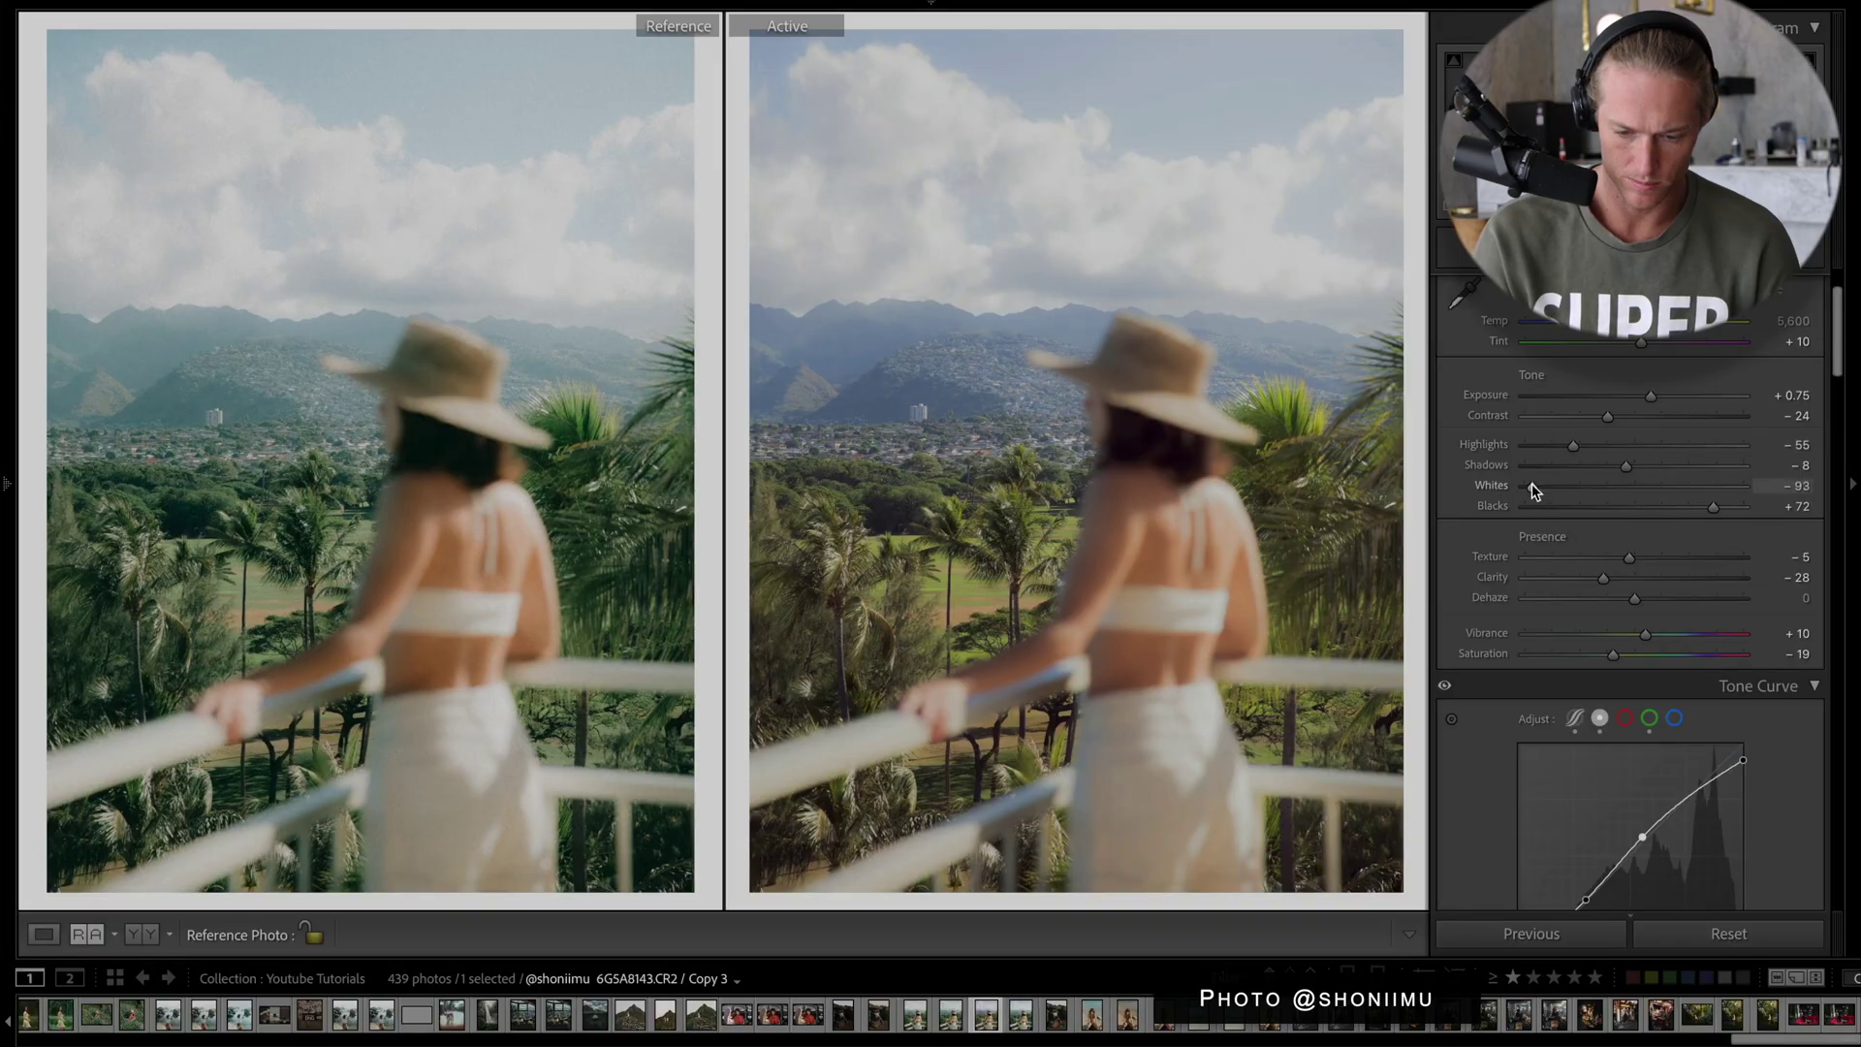
Tint the shadows green in Color Grading with Hue 142 and Saturation 39.
scroll(1712, 504, down, 6)
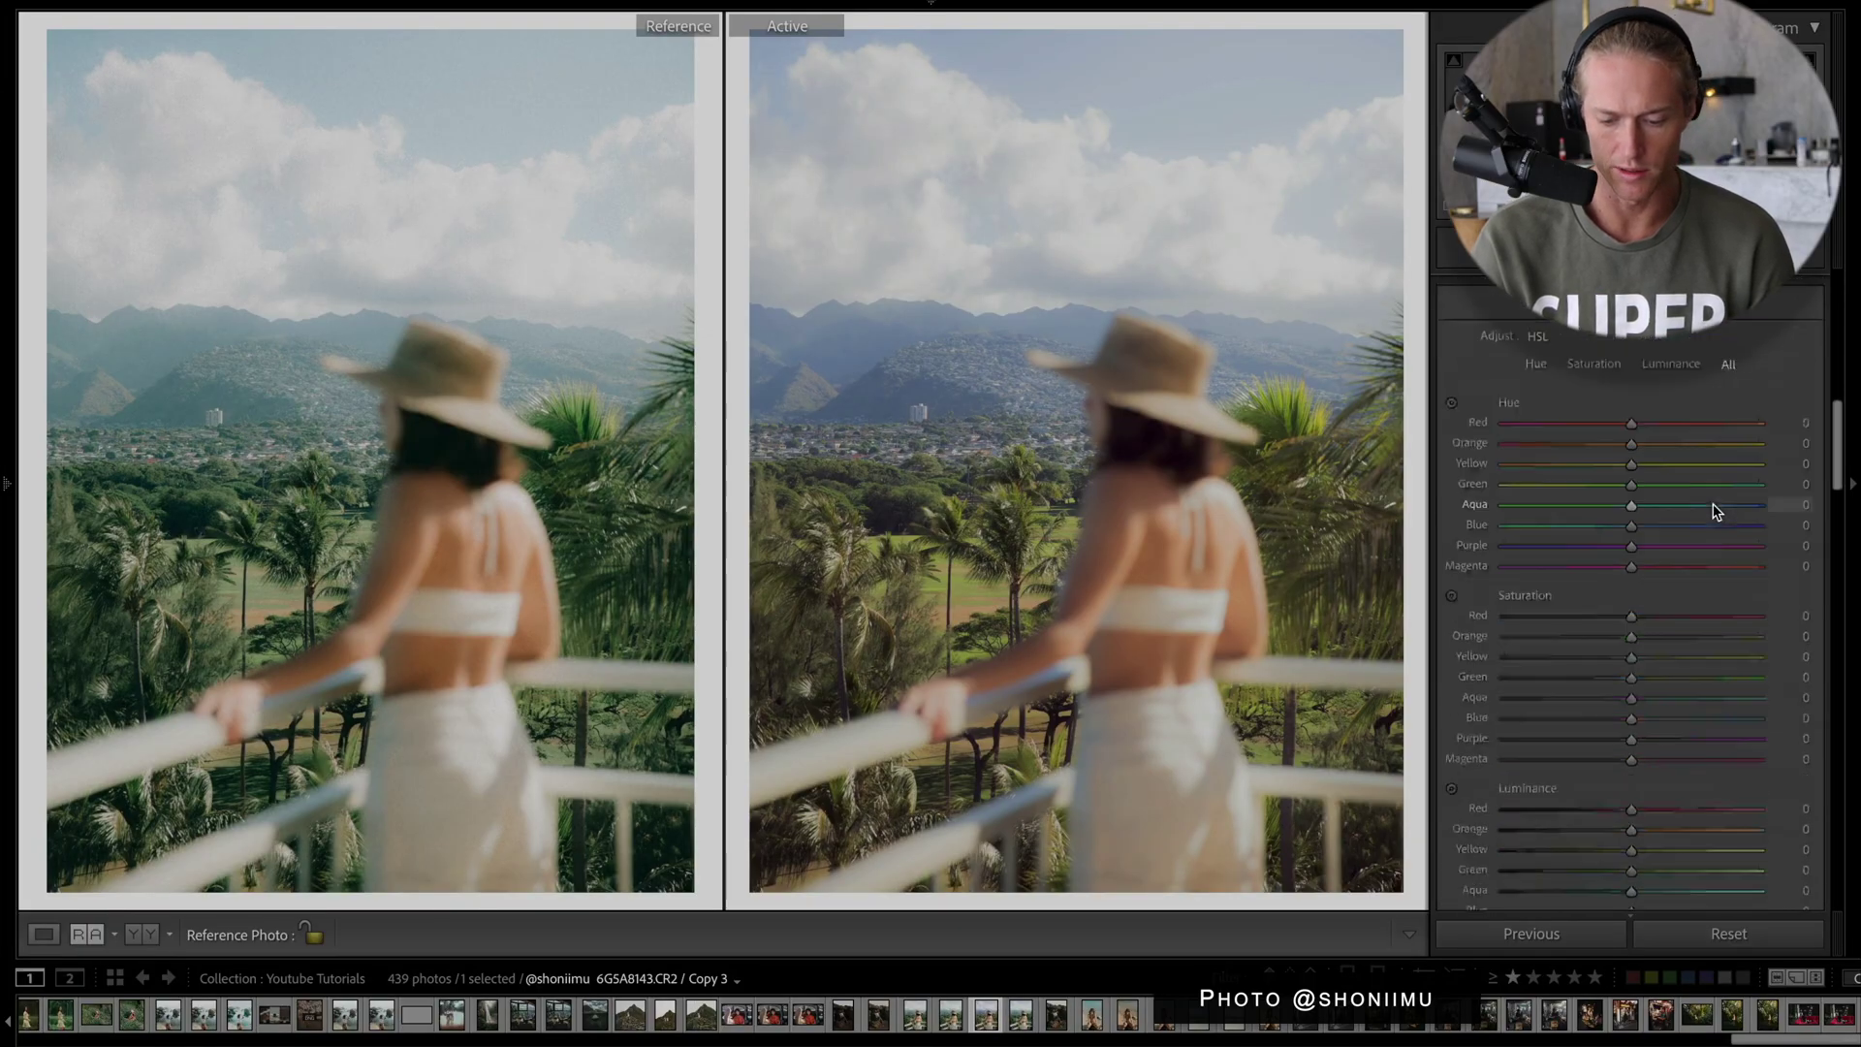
scroll(1716, 511, down, 5)
scroll(1711, 511, up, 2)
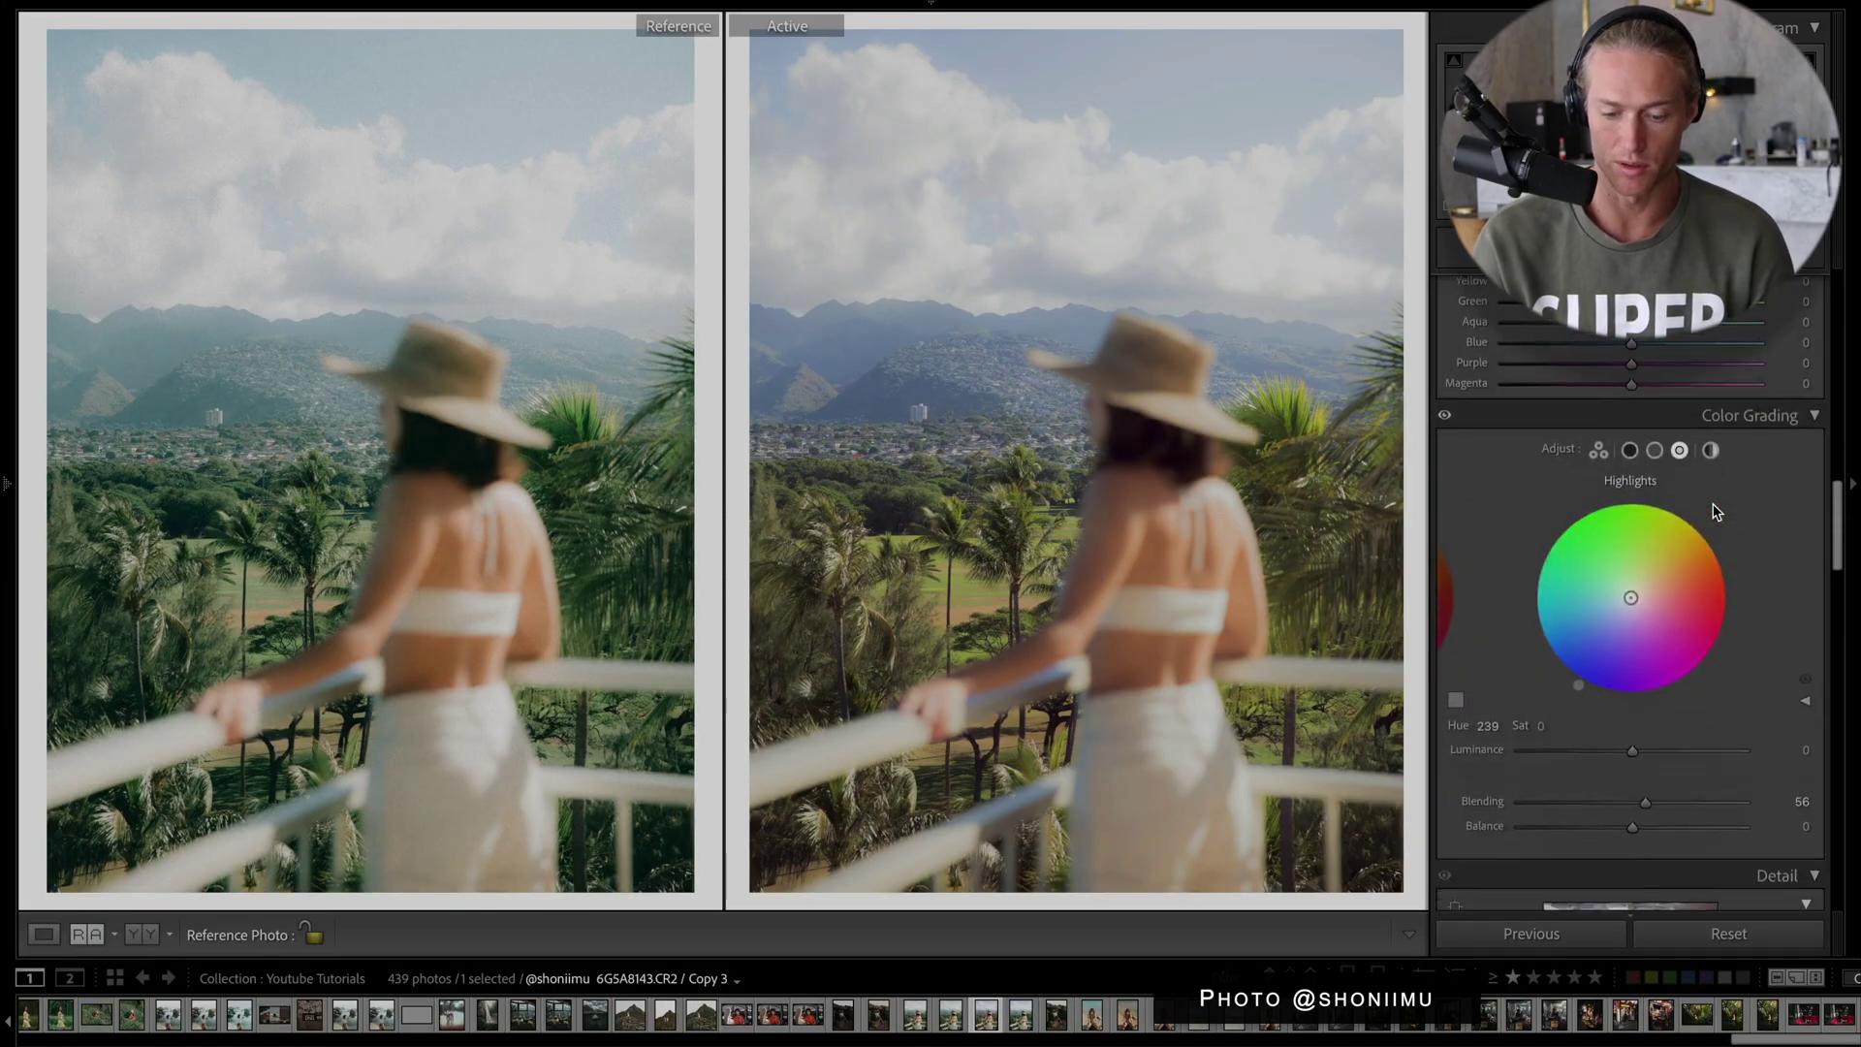
click(1630, 446)
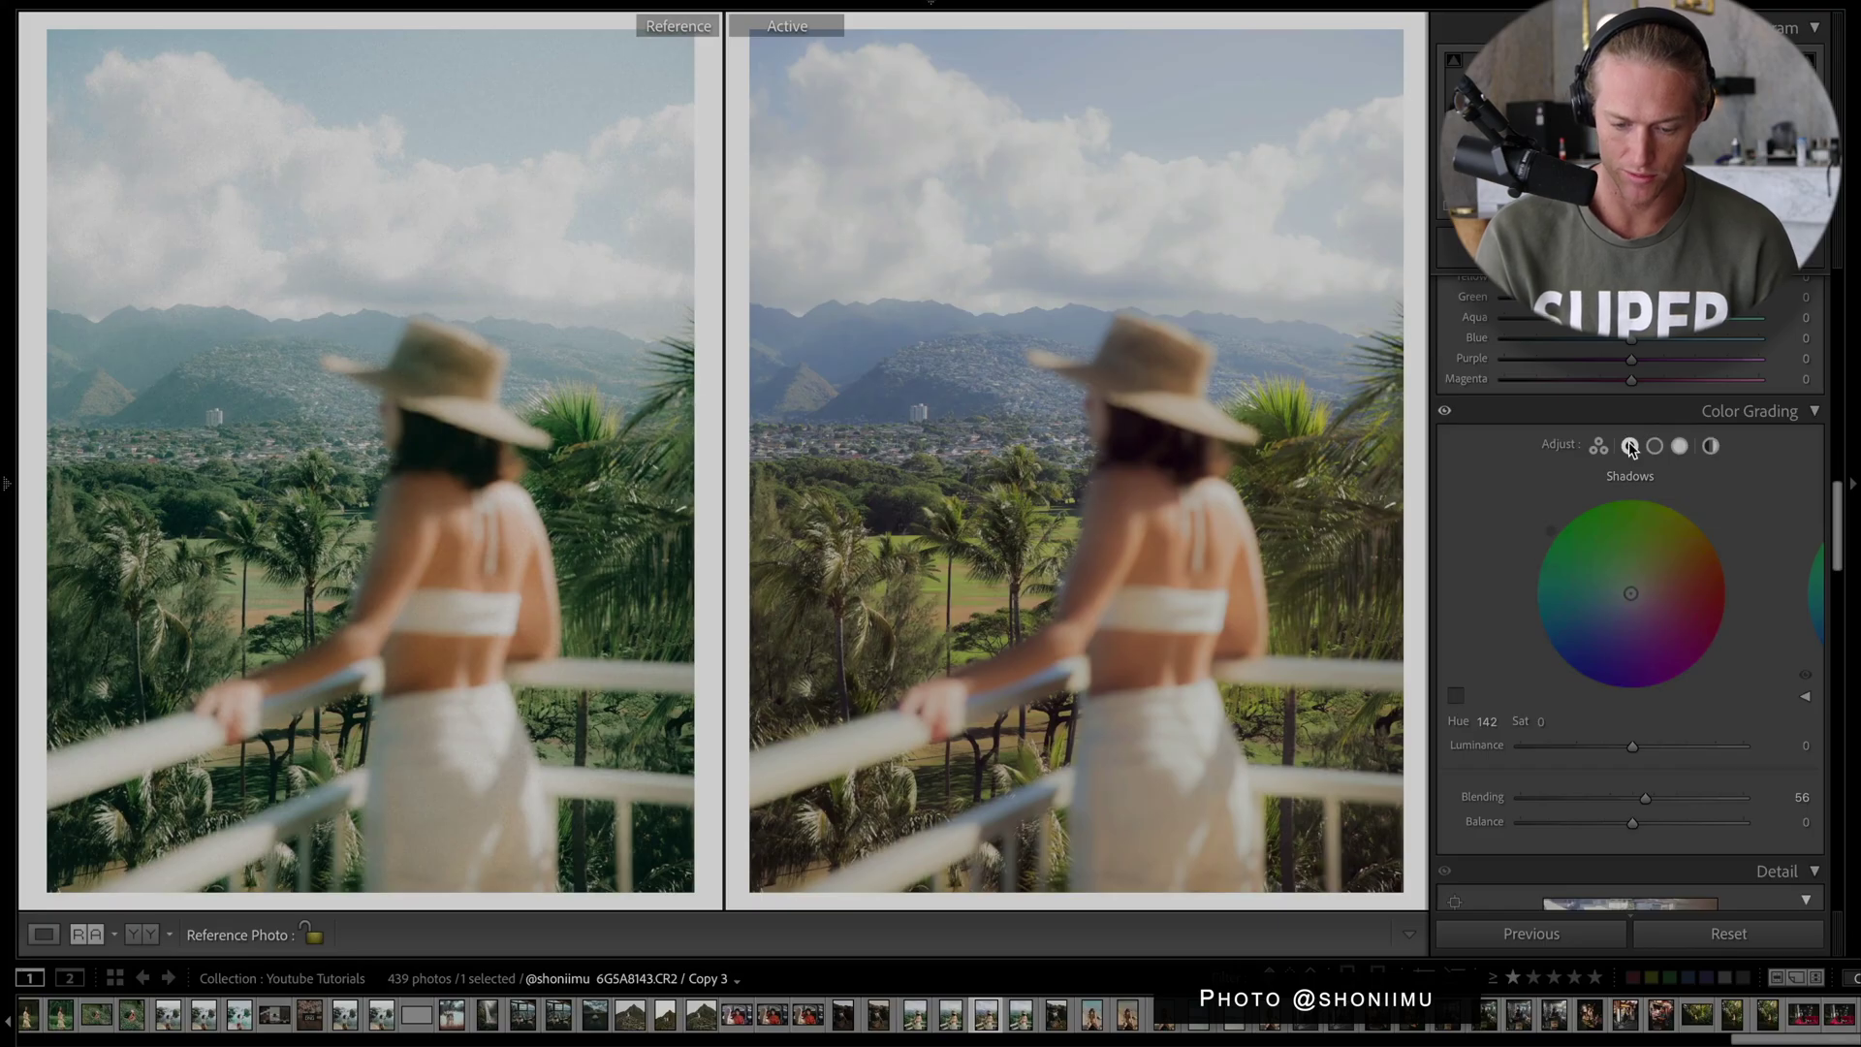
drag(1631, 593, 1613, 578)
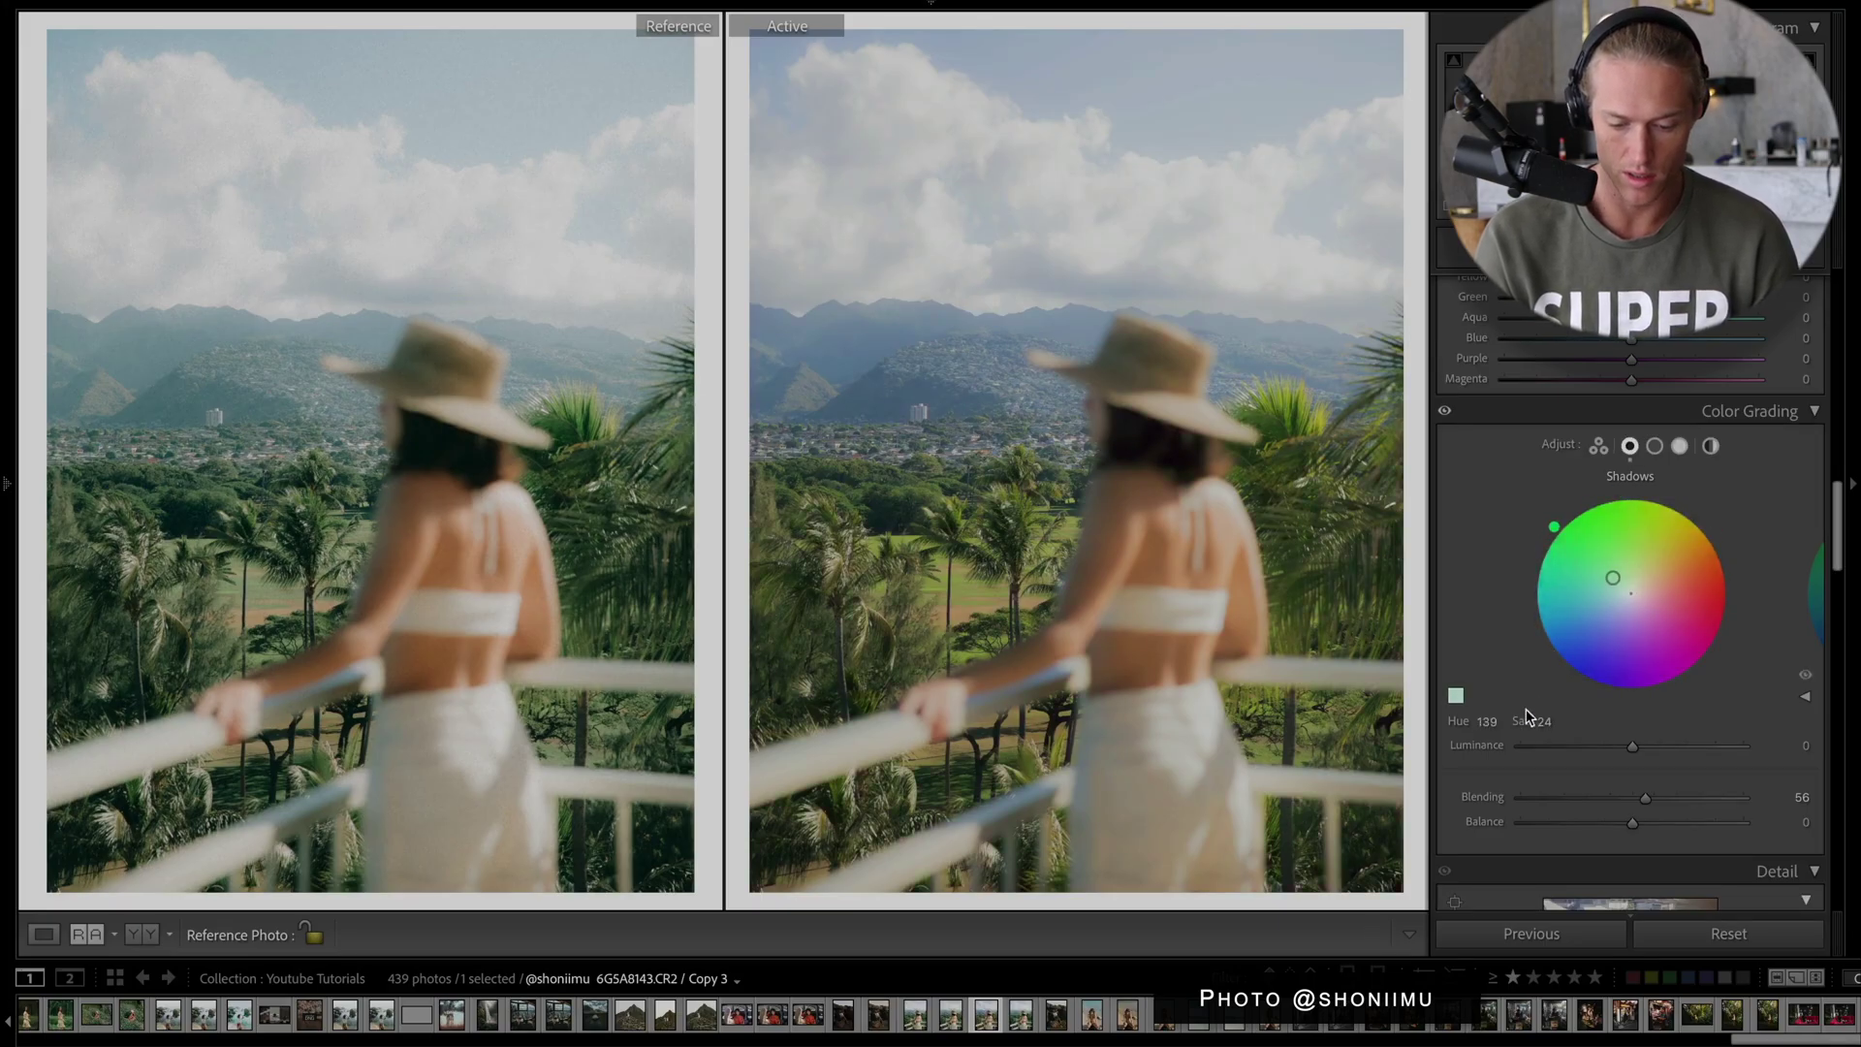
click(1486, 721)
text(14)
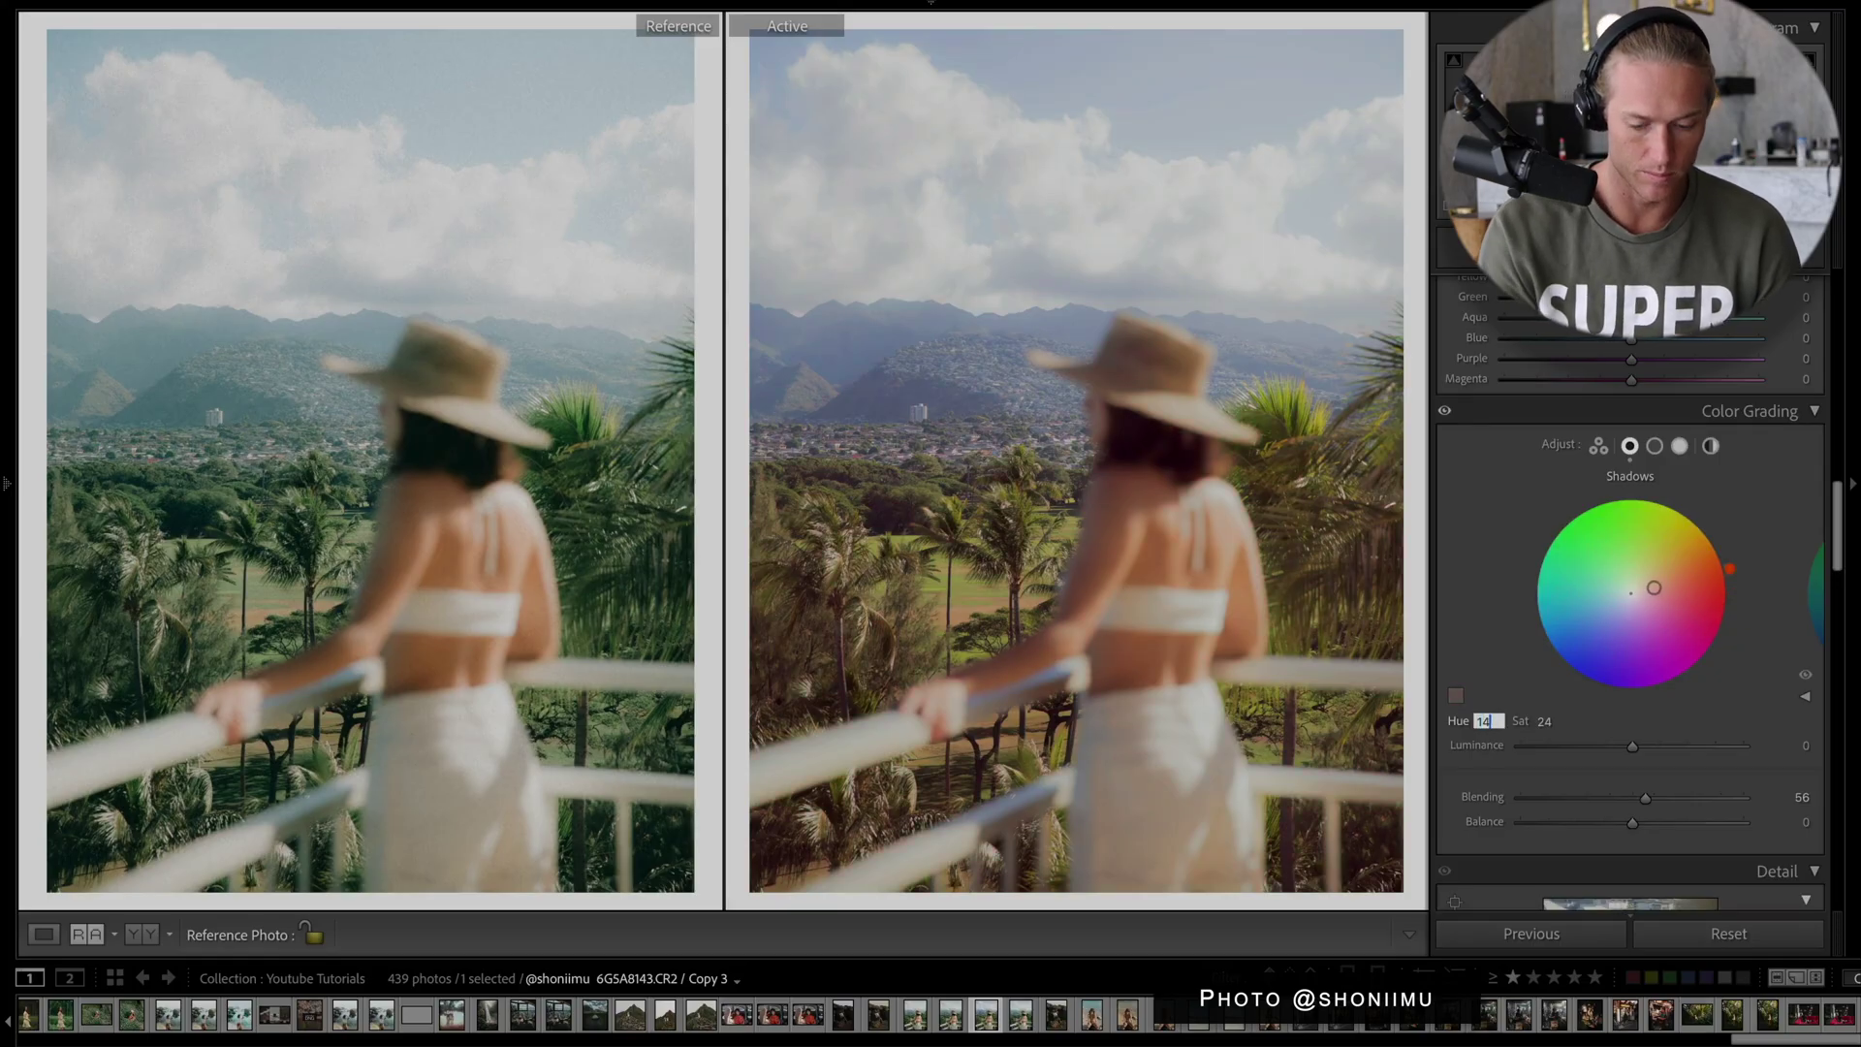
text(2)
key(Return)
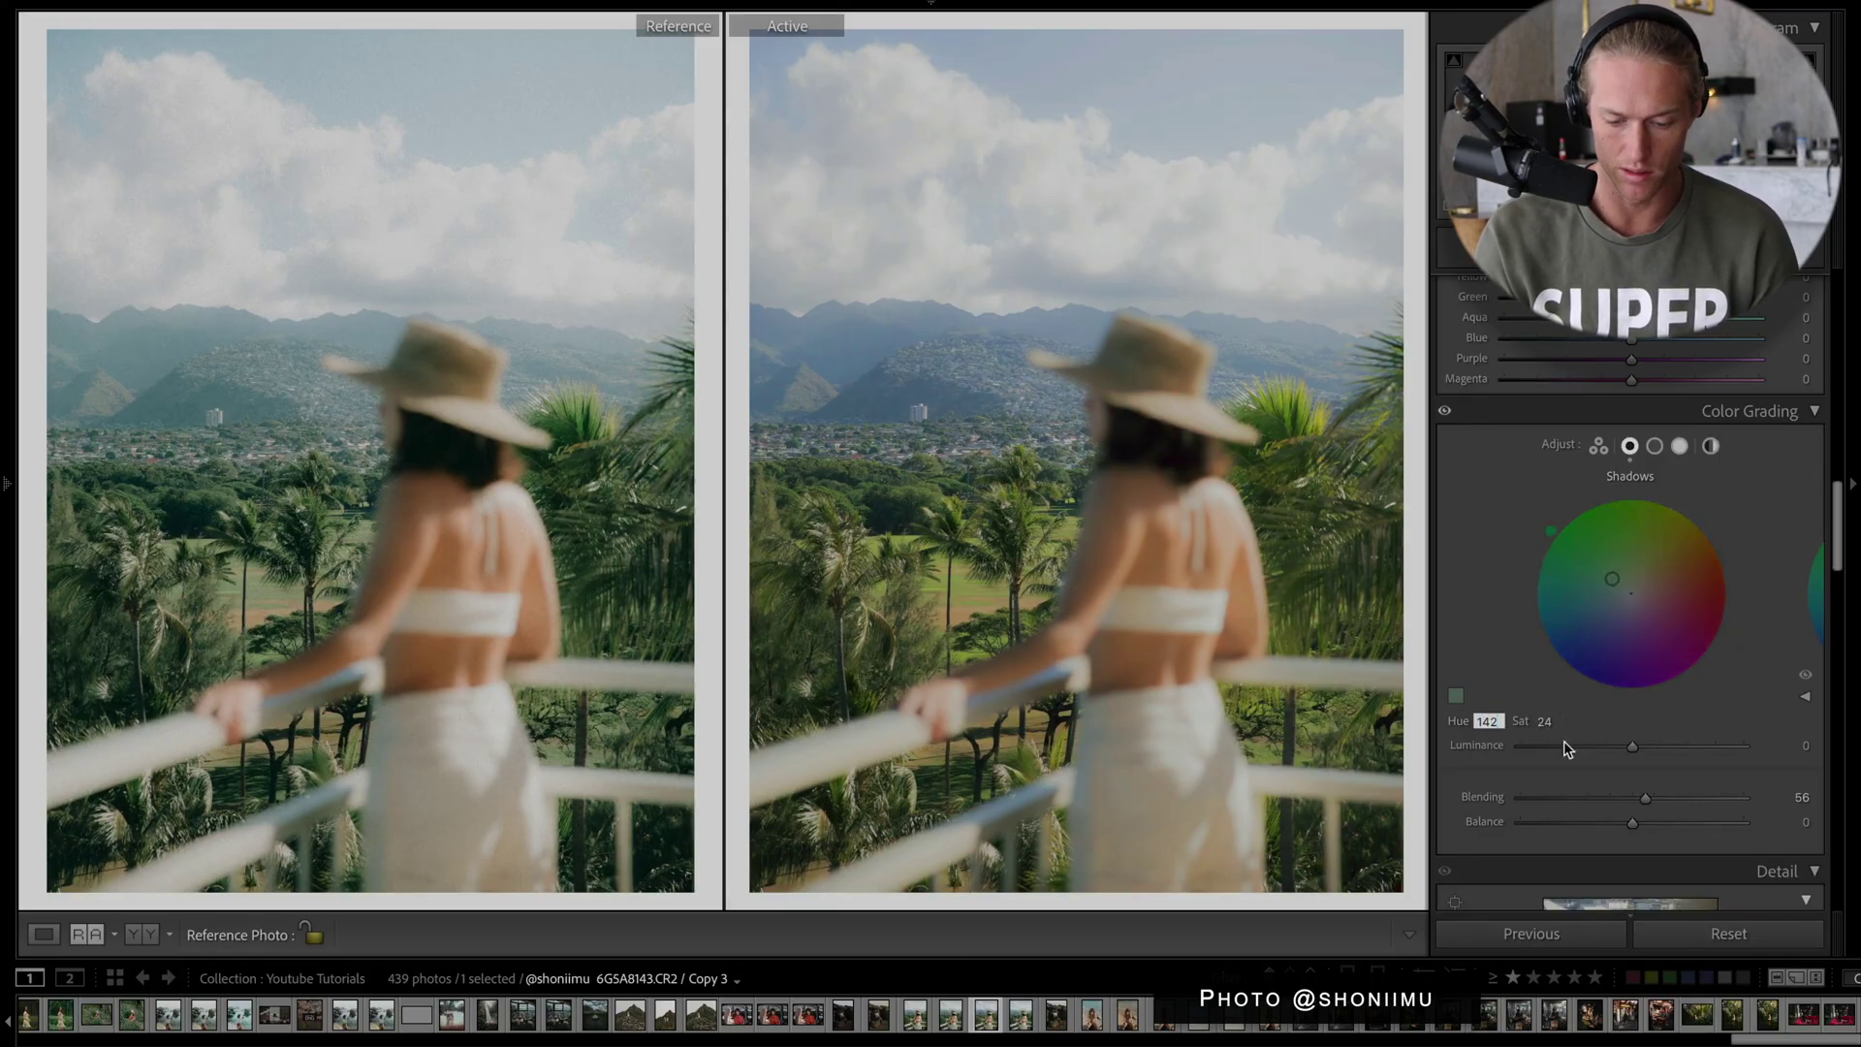
click(1544, 721)
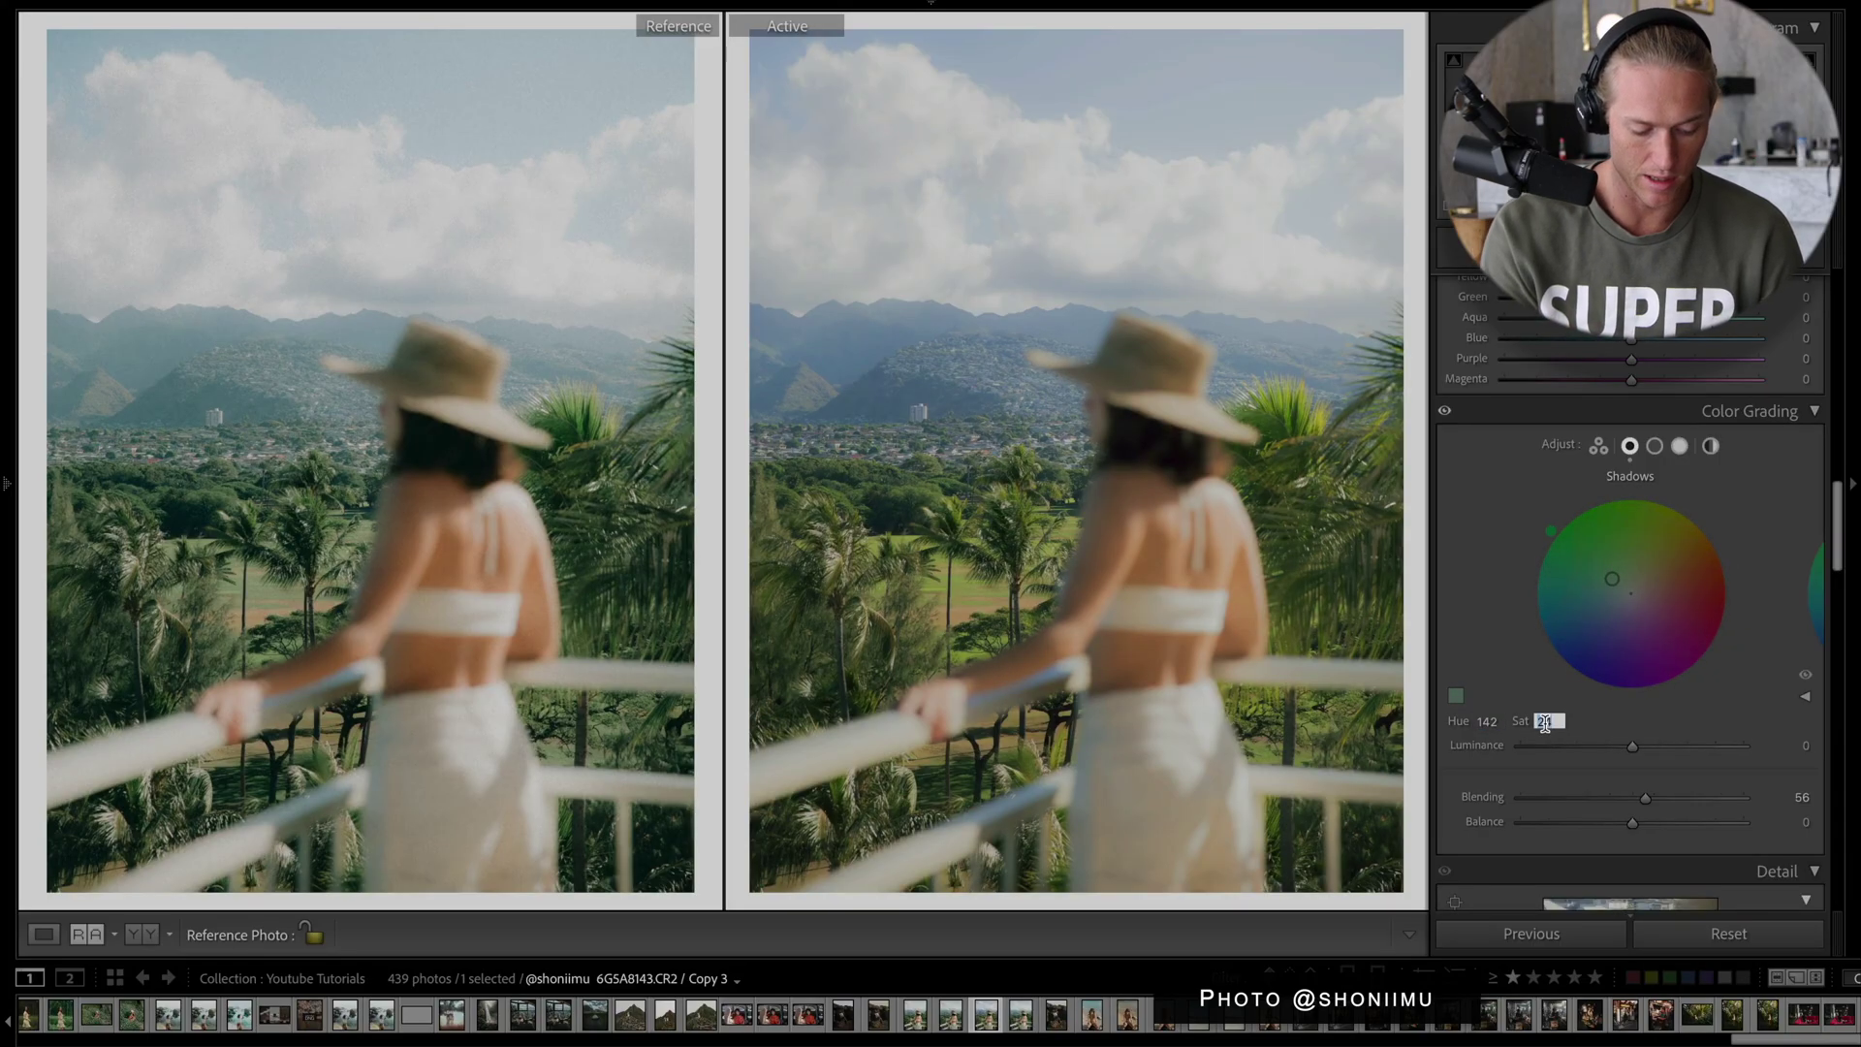
text(39)
key(Return)
Give the highlights a faint Saturation 2 tint.
click(1680, 446)
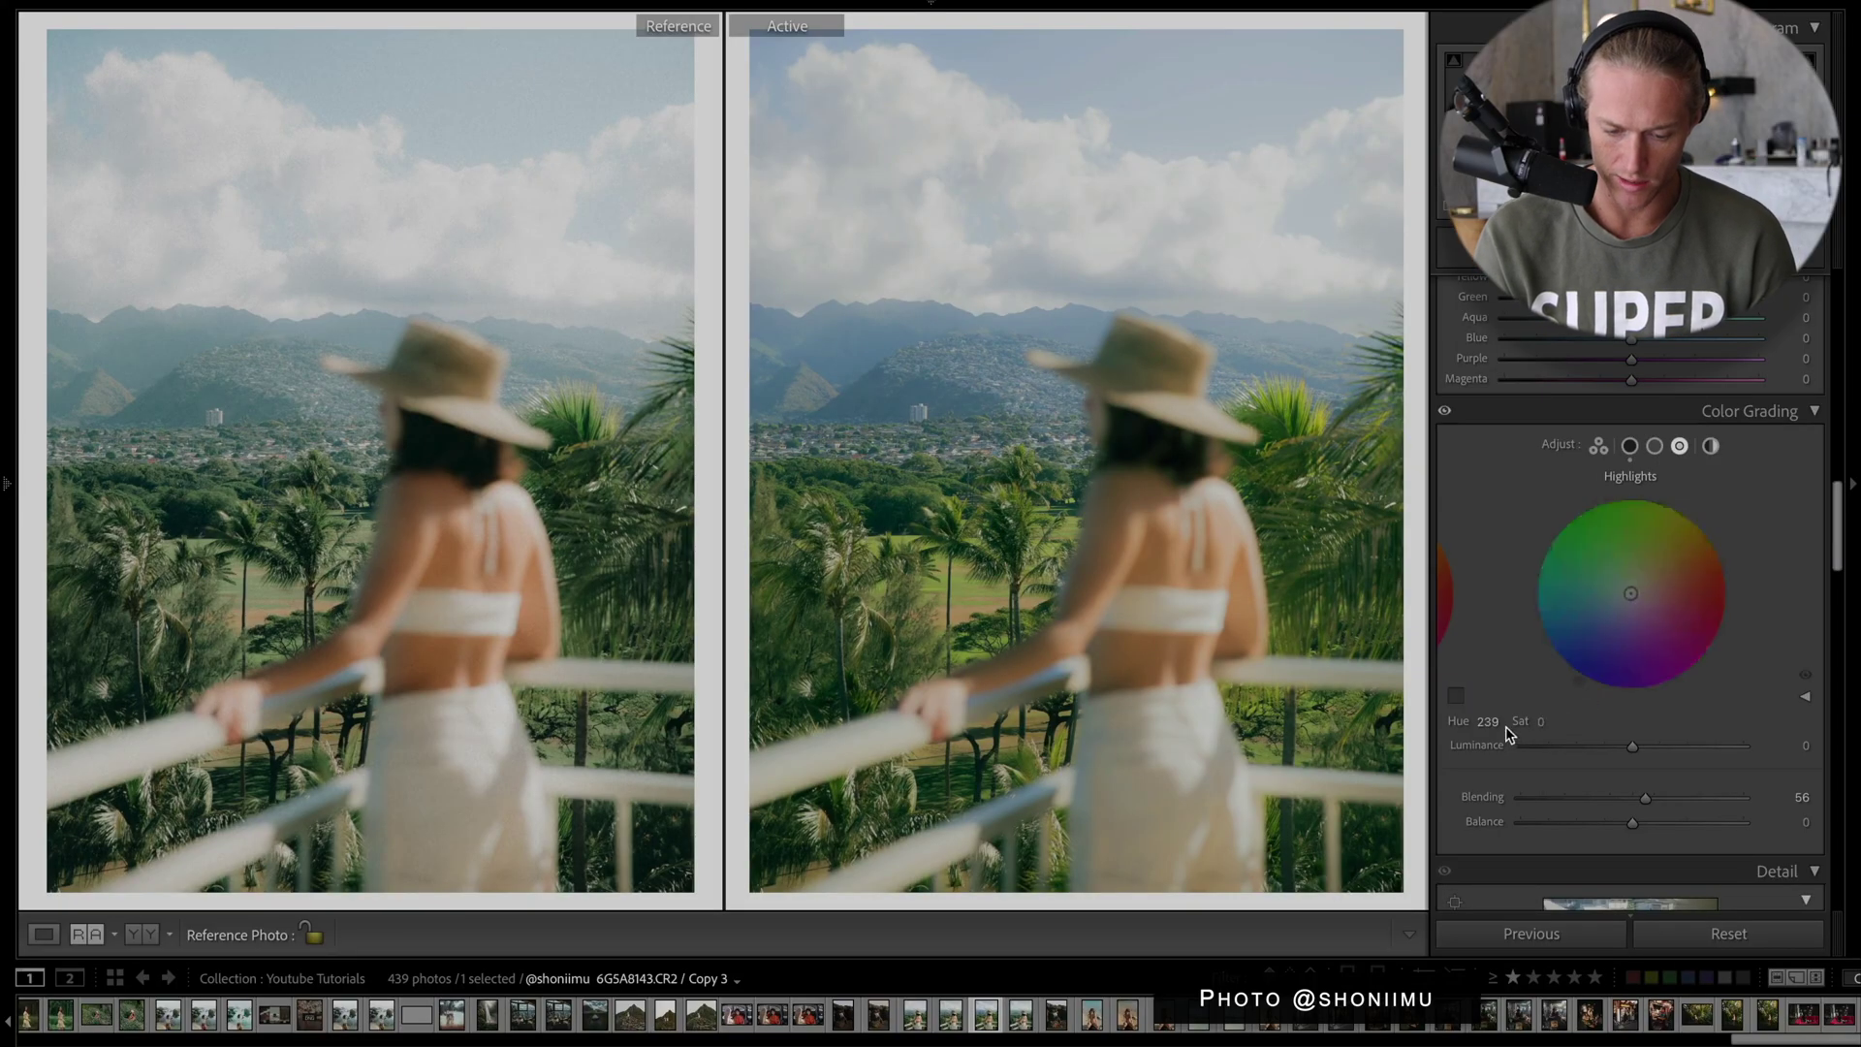
click(1541, 721)
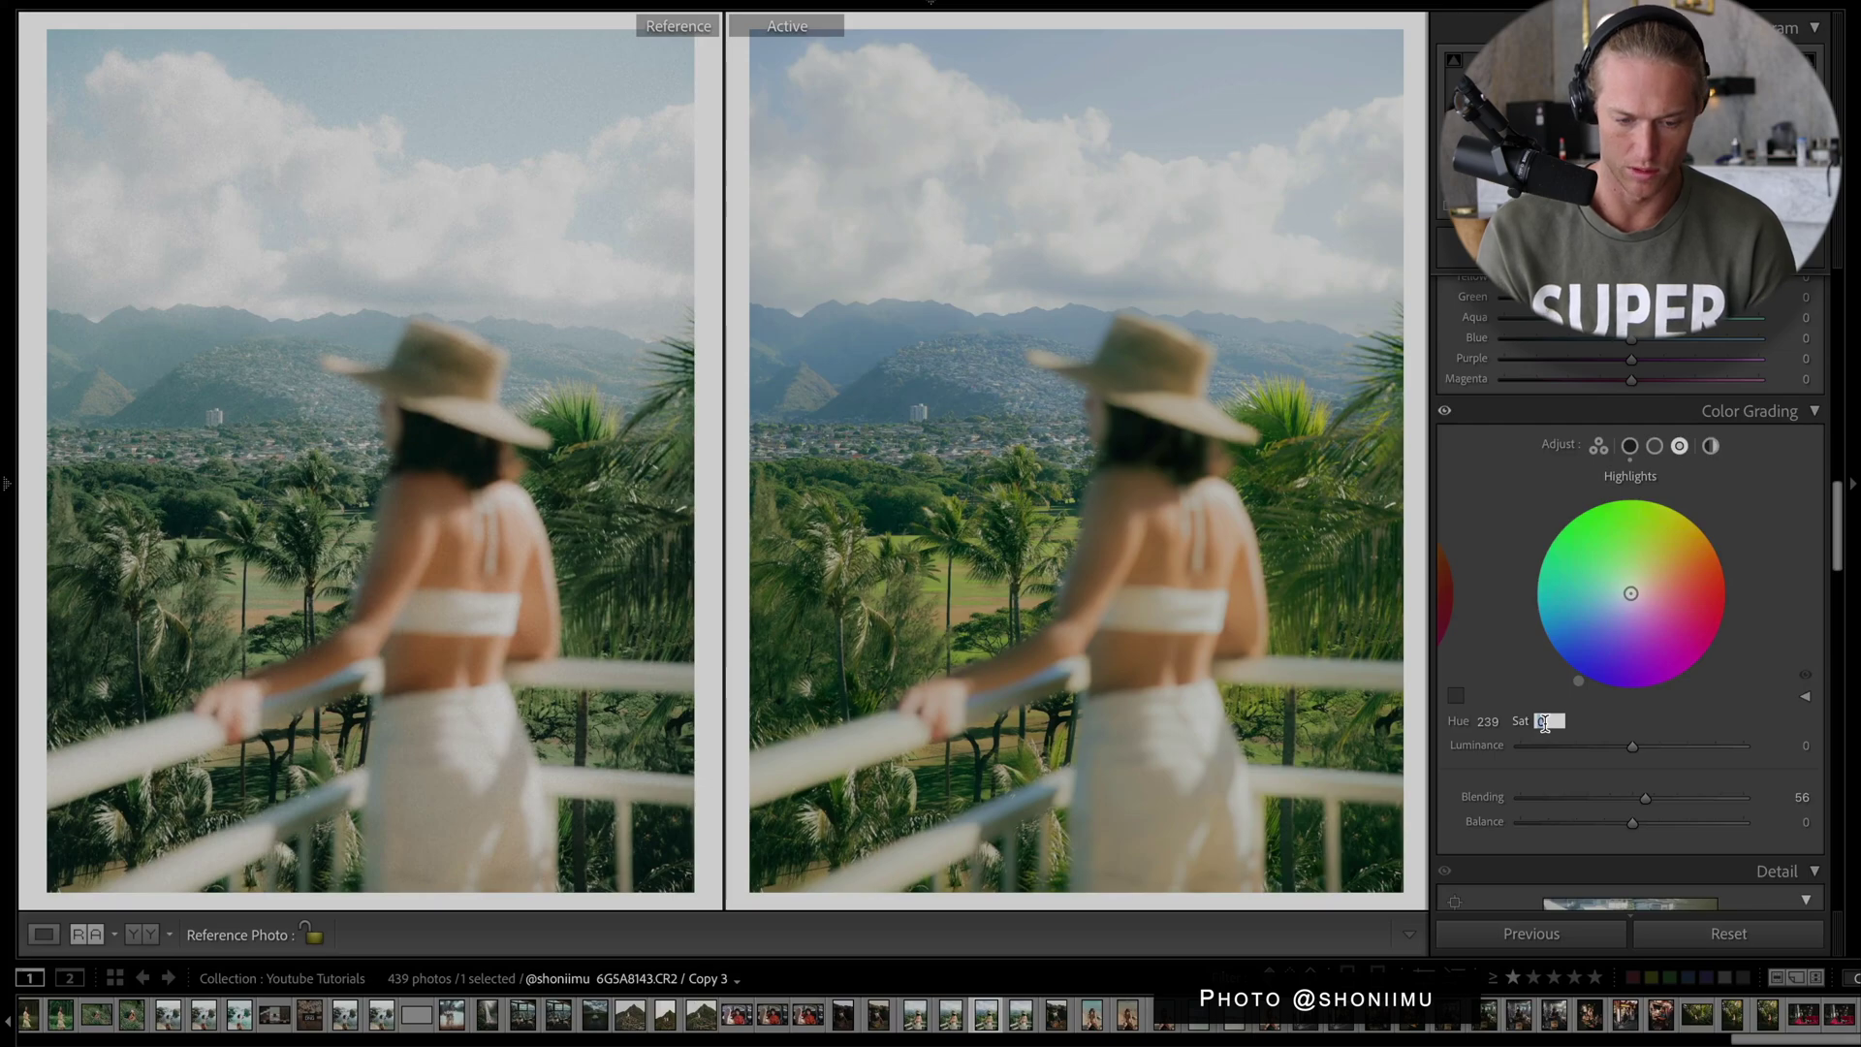
text(2)
key(Return)
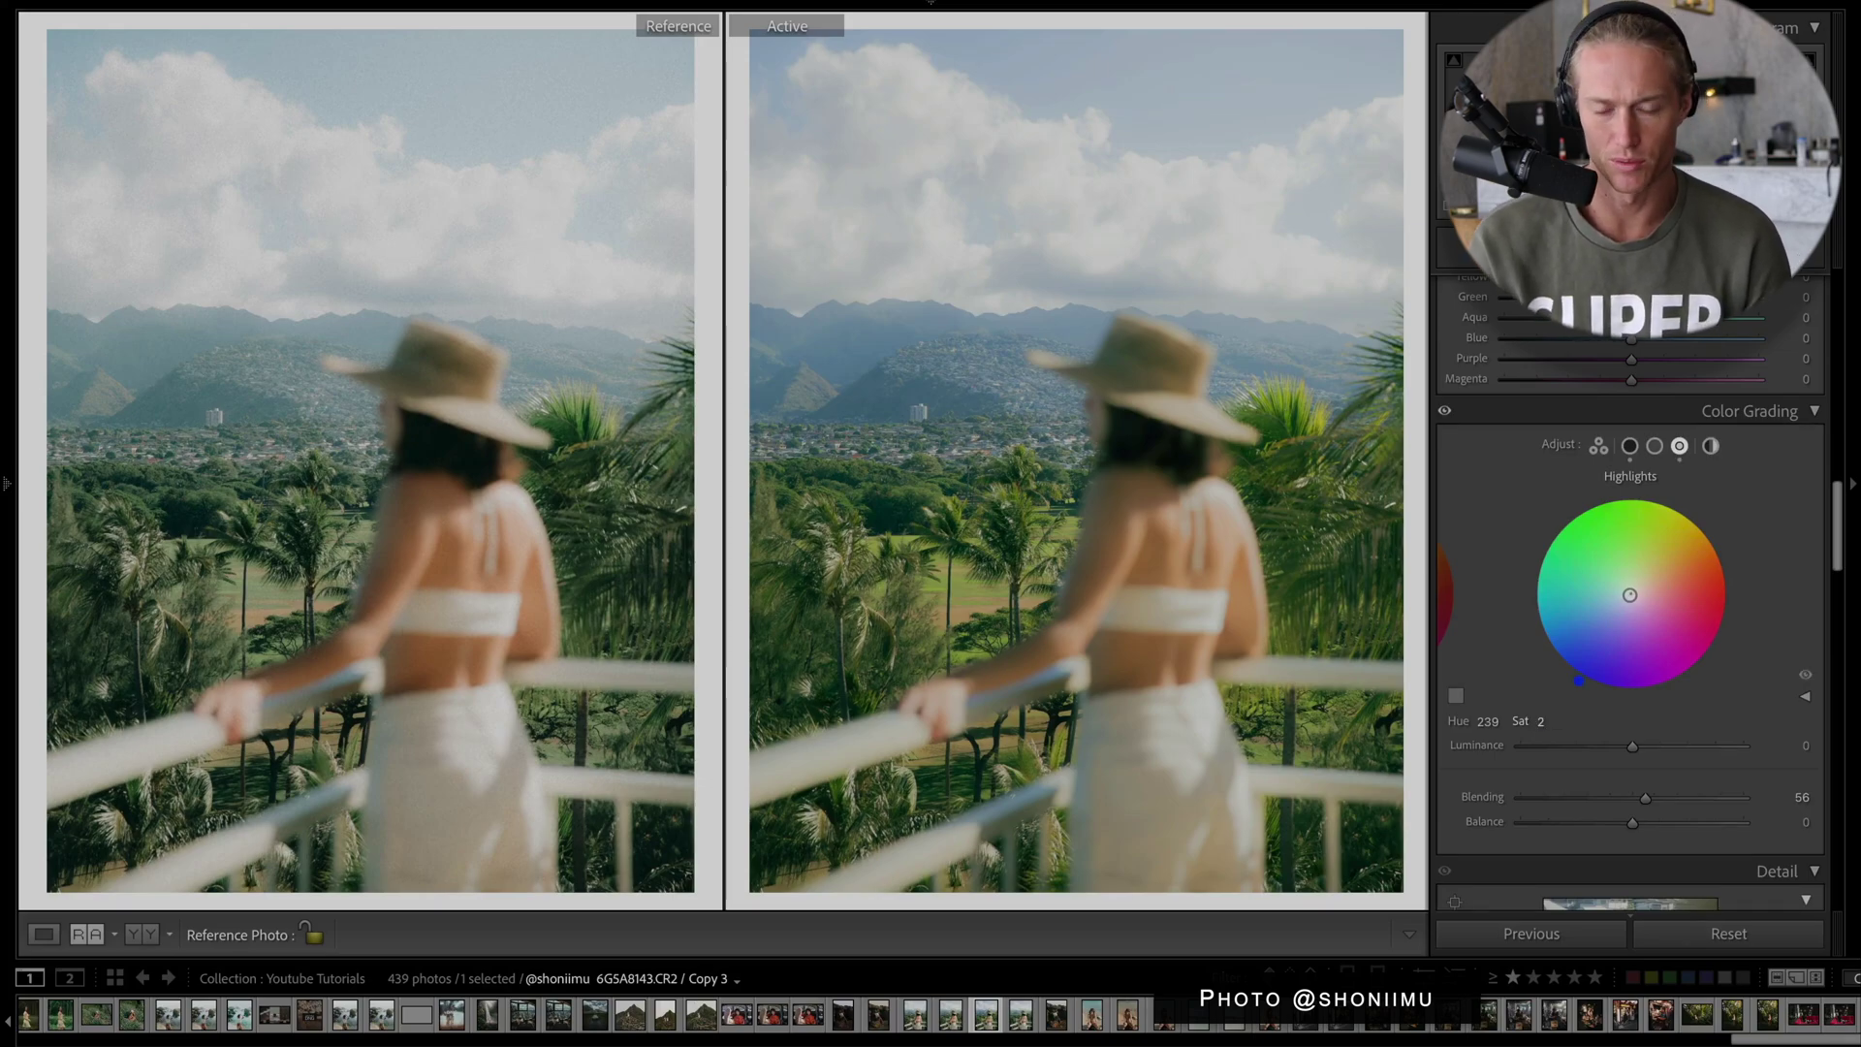
scroll(1544, 398, up, 10)
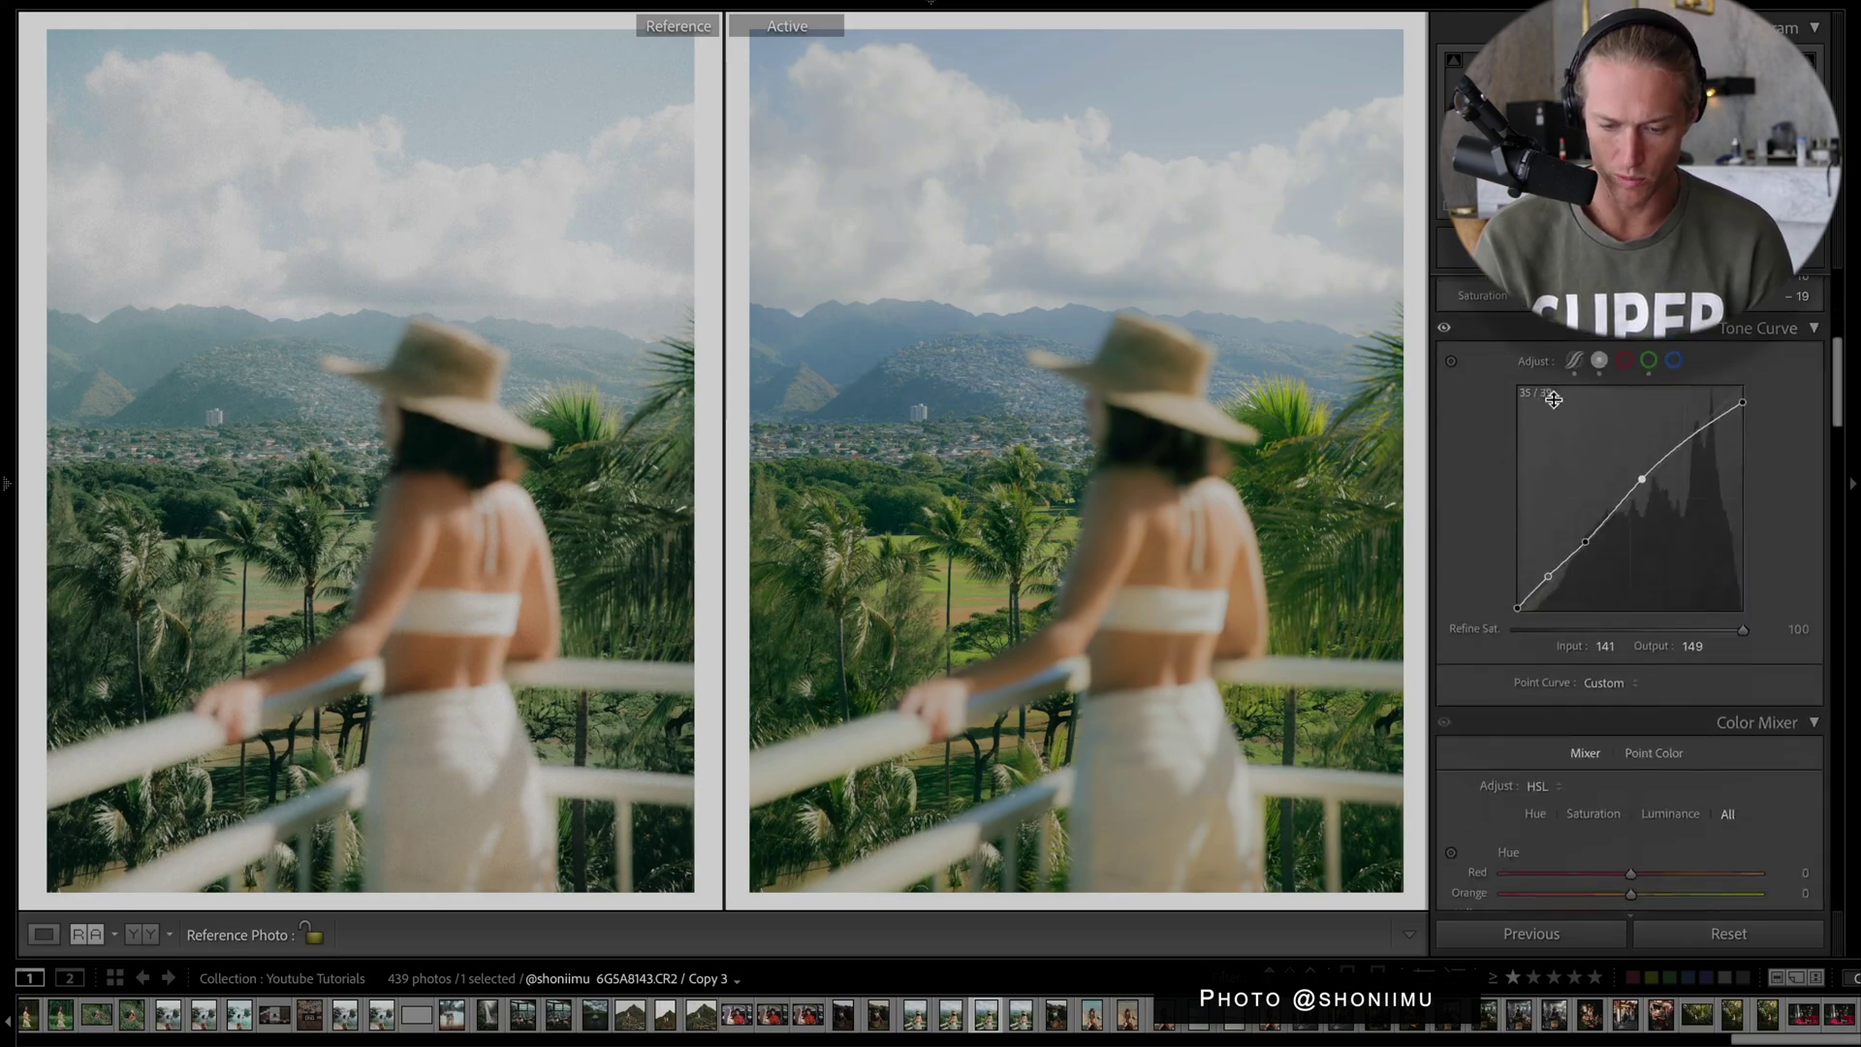
Try lifting the green-channel curve black point, undo it, then shift Red hue to −64.
click(1649, 360)
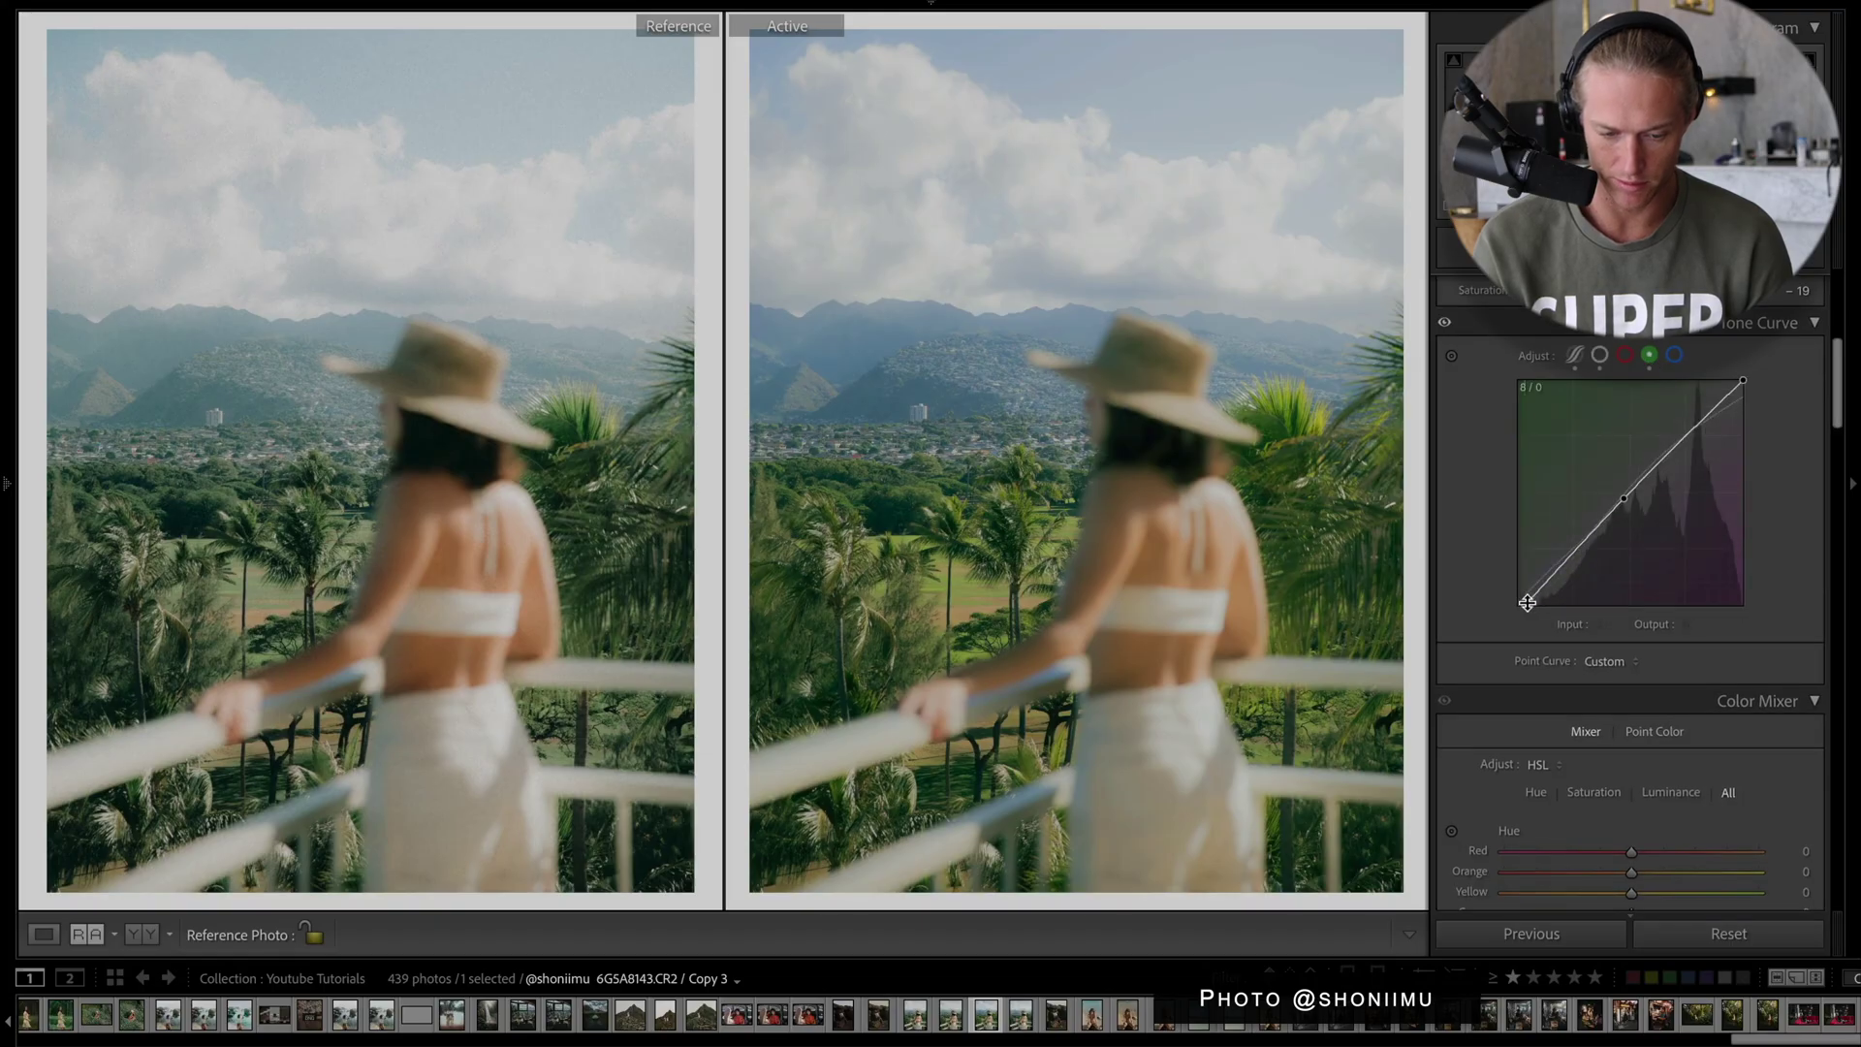
drag(1527, 603, 1550, 605)
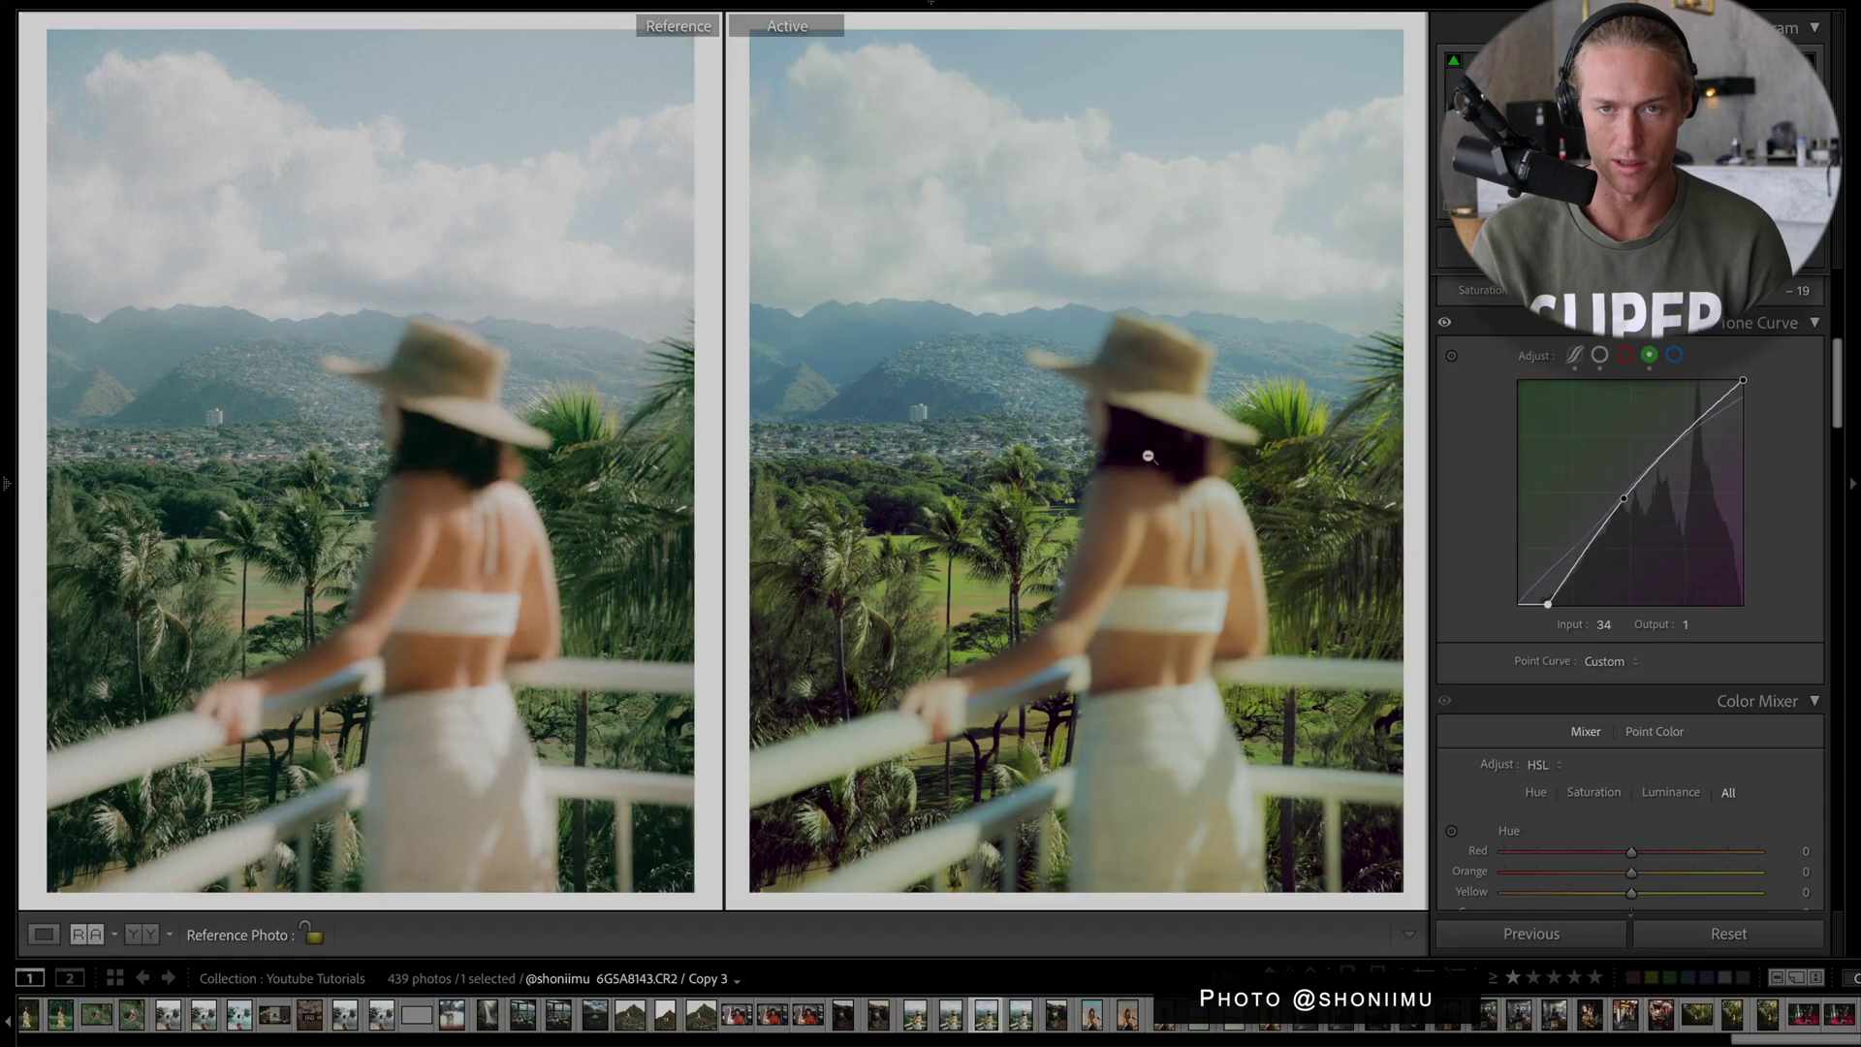
key(ctrl+z)
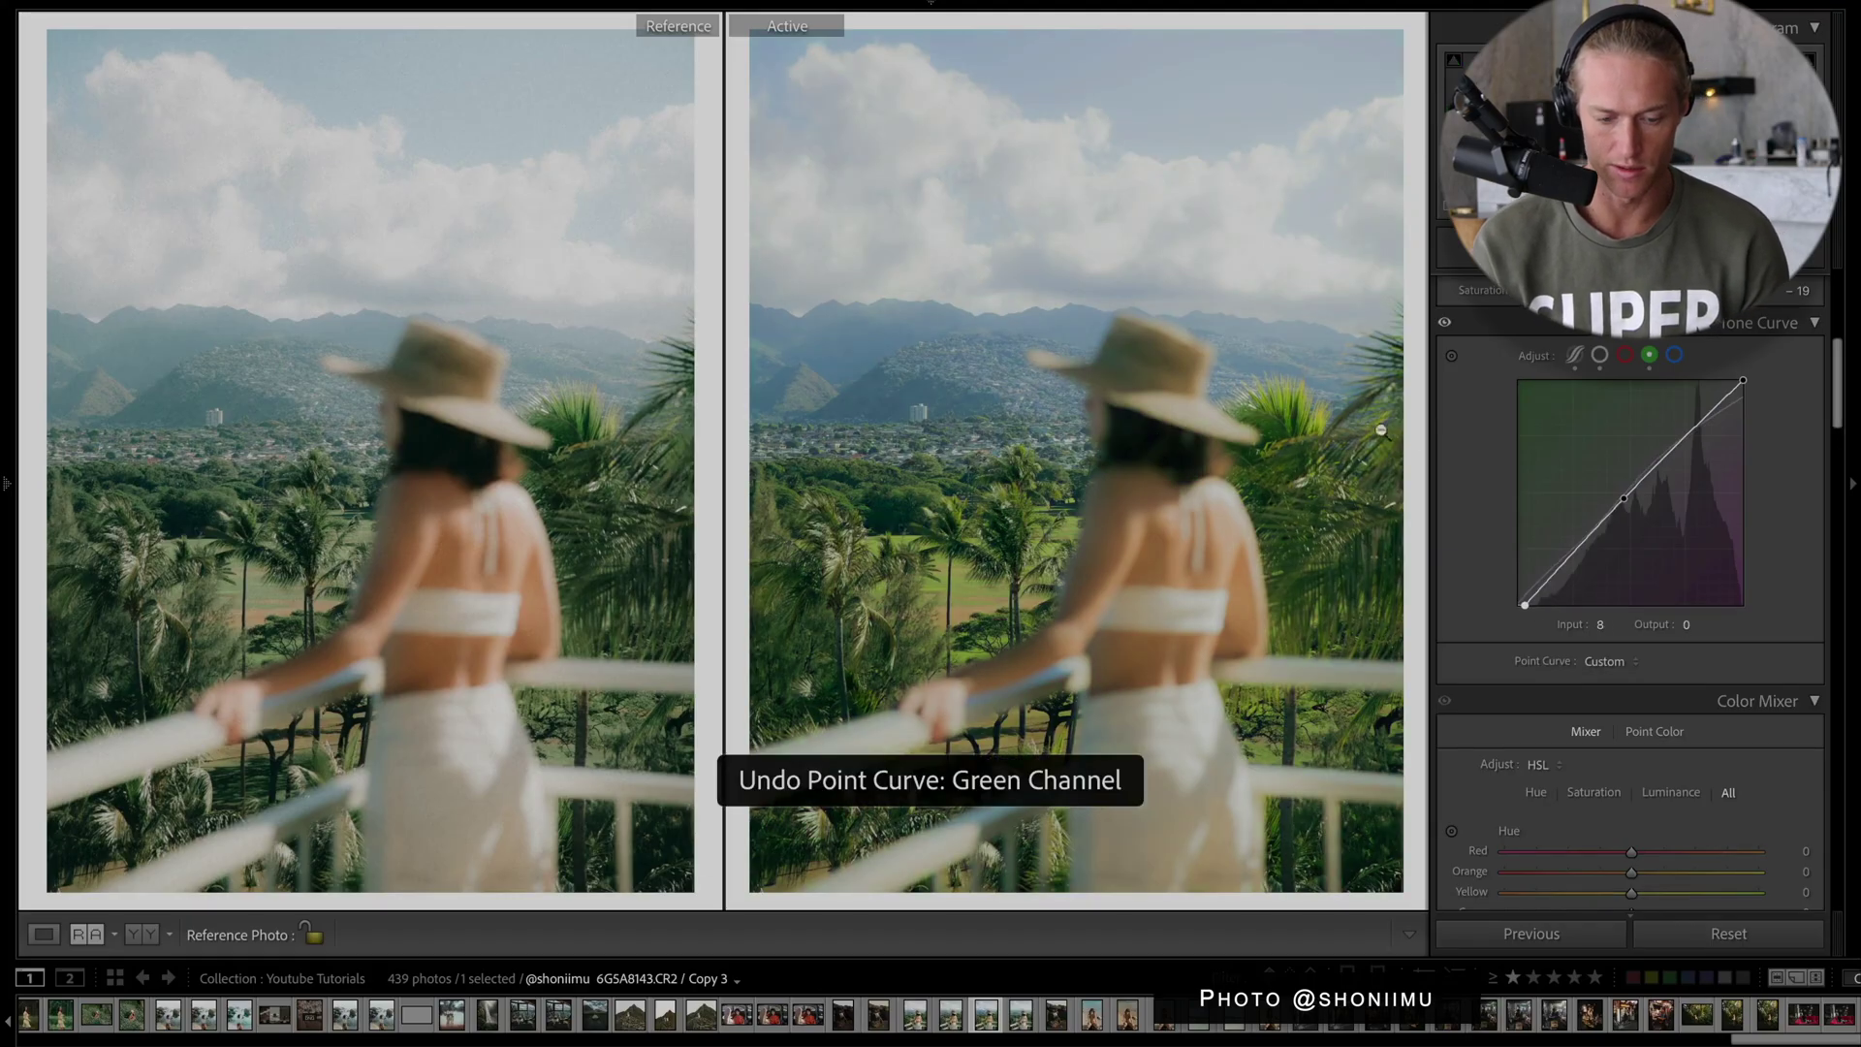
scroll(1592, 606, down, 10)
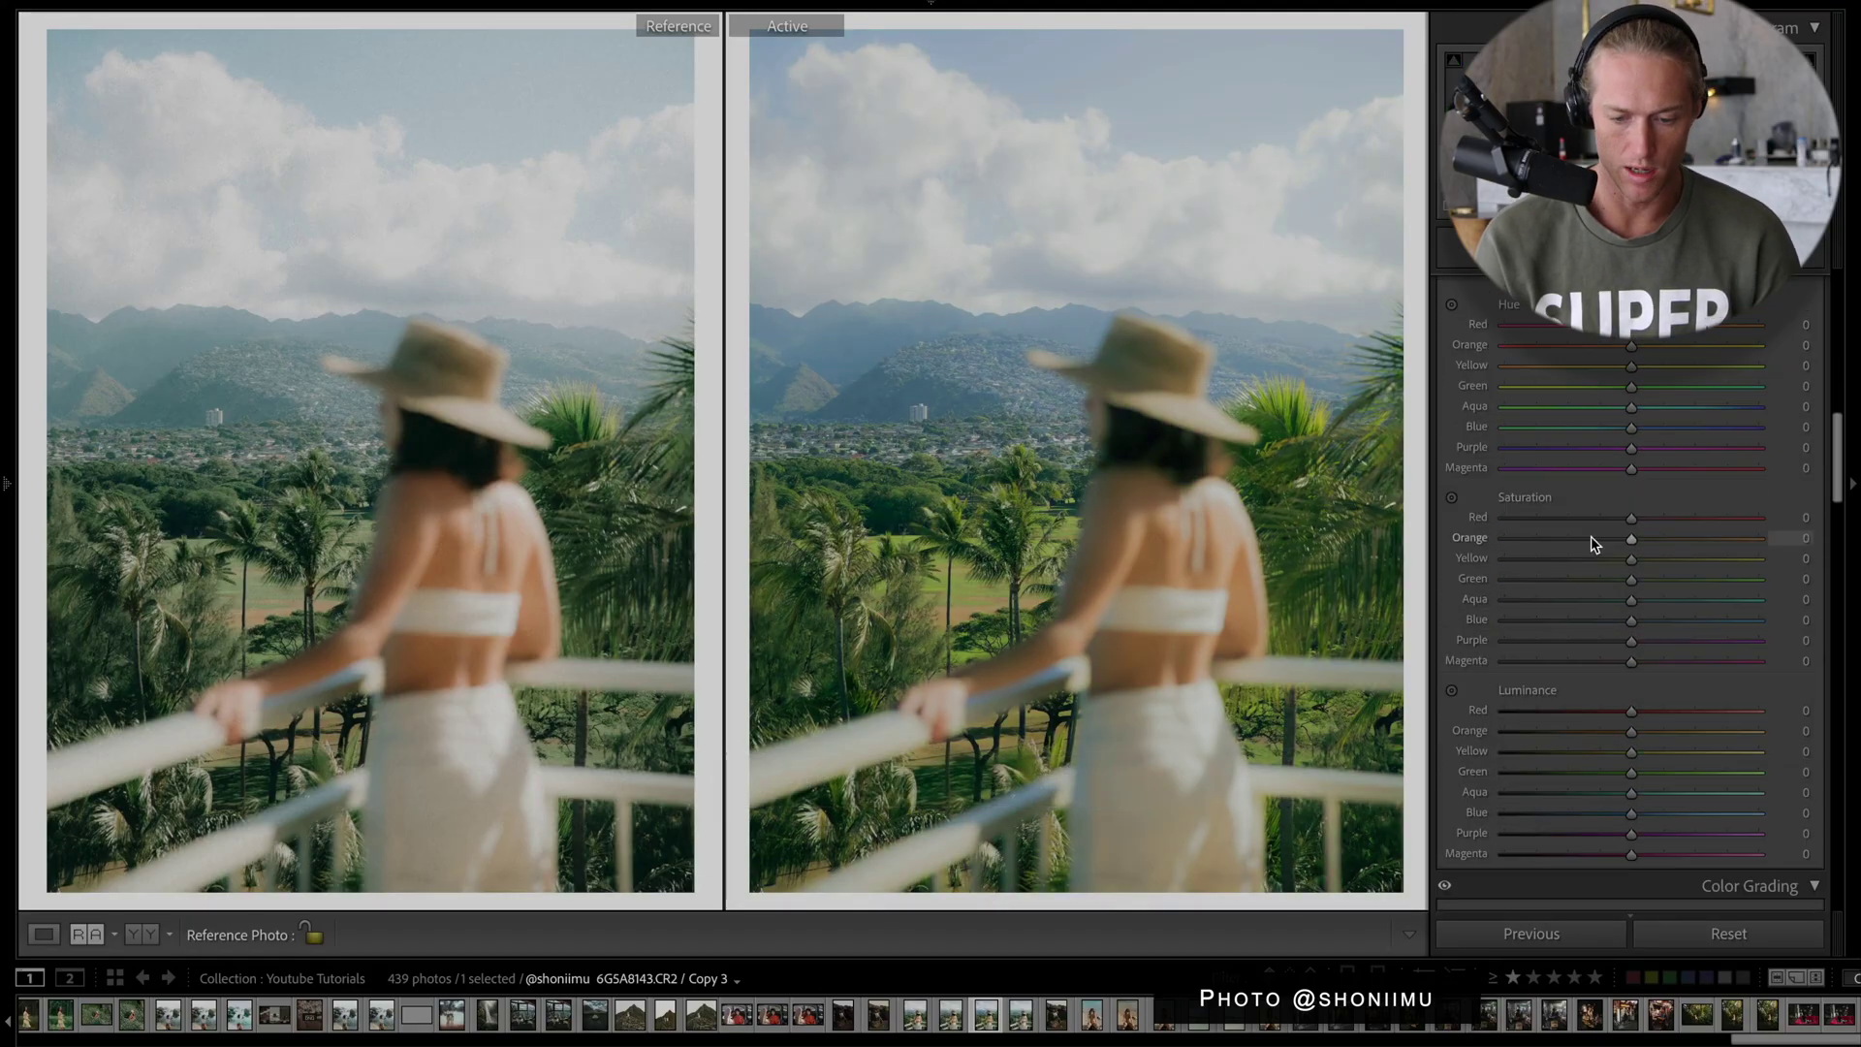
drag(1631, 324, 1562, 342)
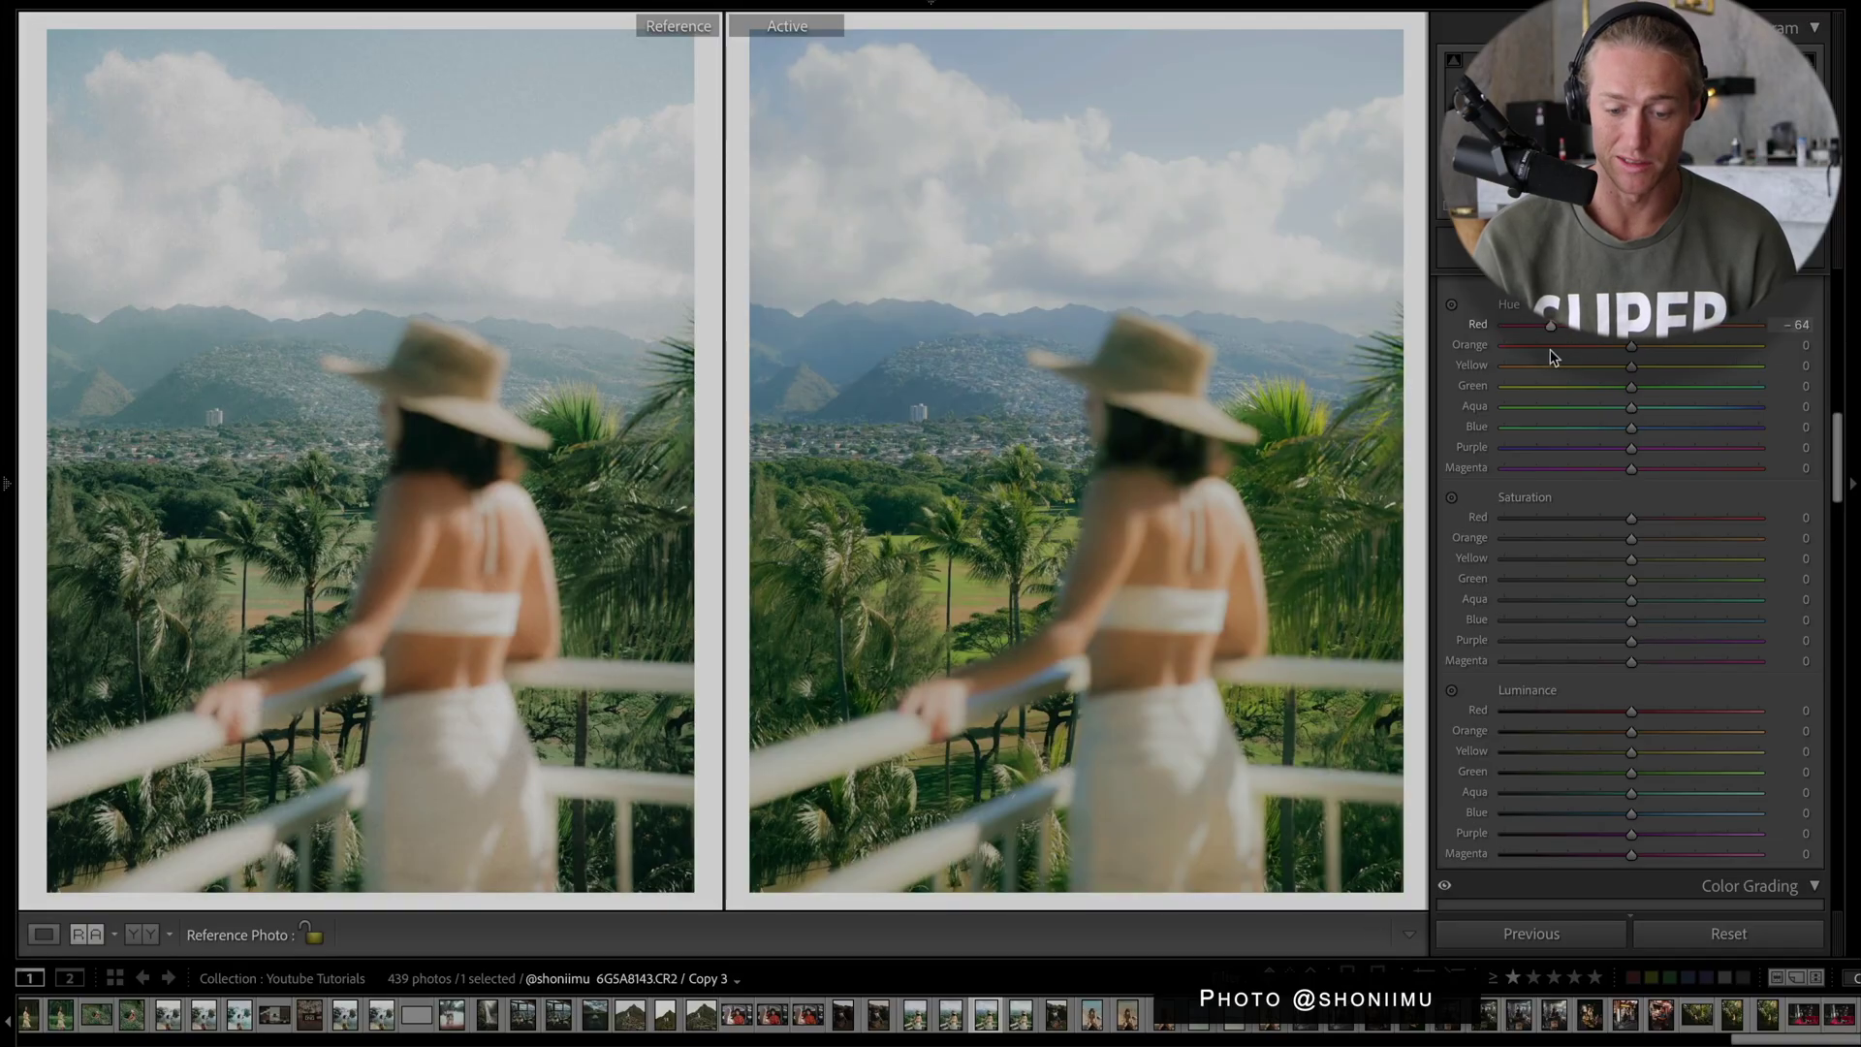
Nudge the calibration shadow tint to +17 and return to the HSL colour mixer sliders.
scroll(1797, 696, down, 10)
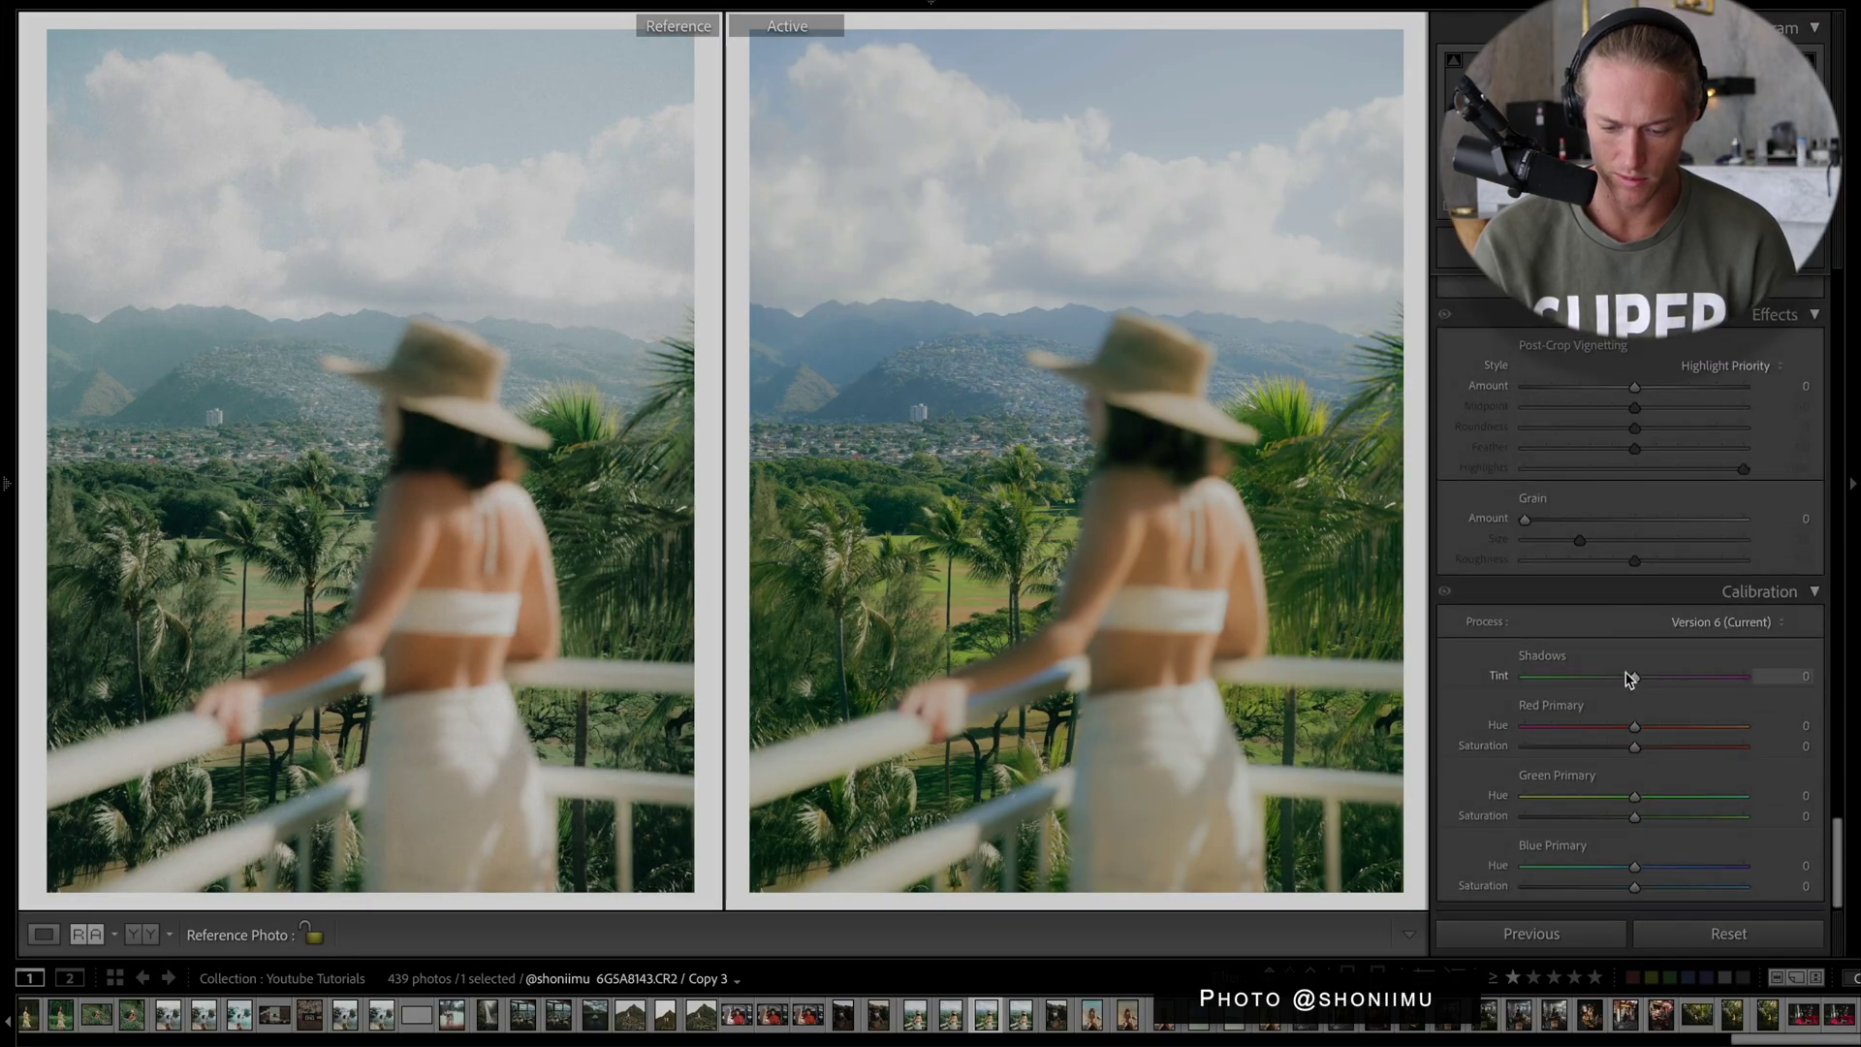
drag(1632, 678, 1655, 681)
scroll(1648, 677, up, 2)
scroll(1648, 677, down, 3)
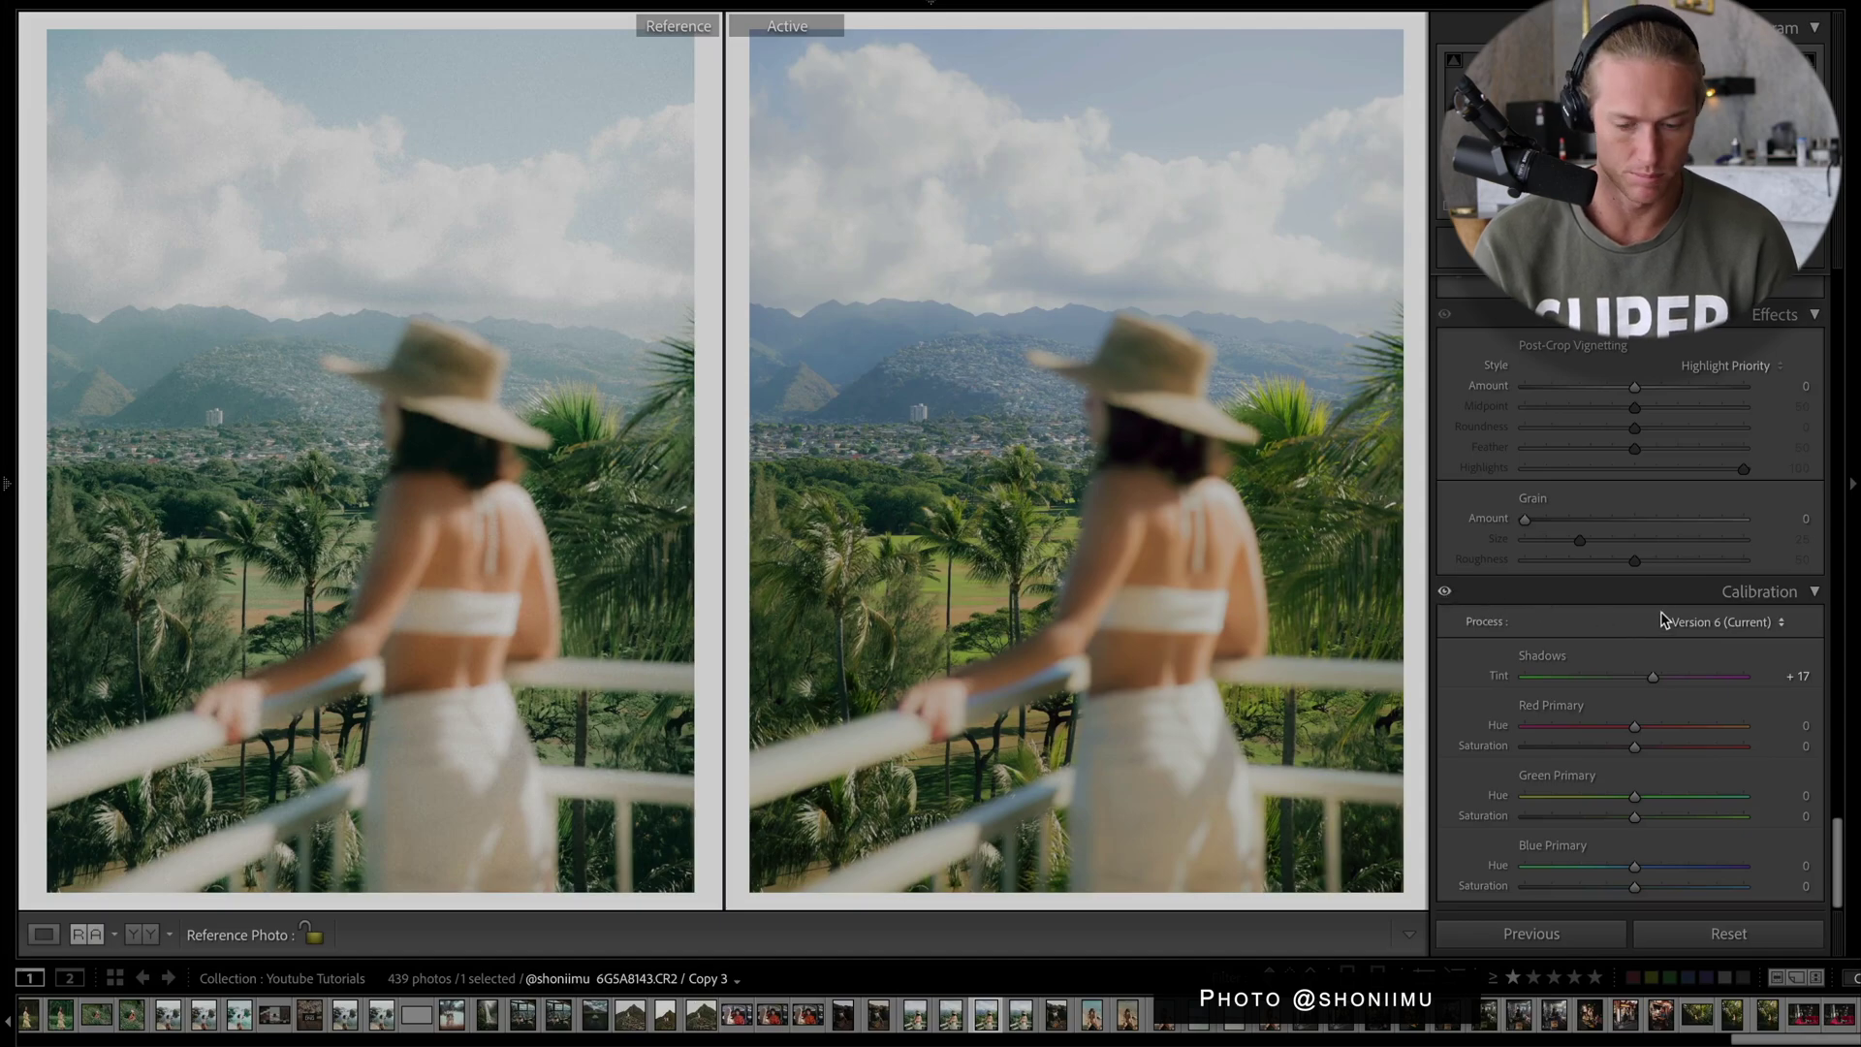
scroll(1629, 618, up, 10)
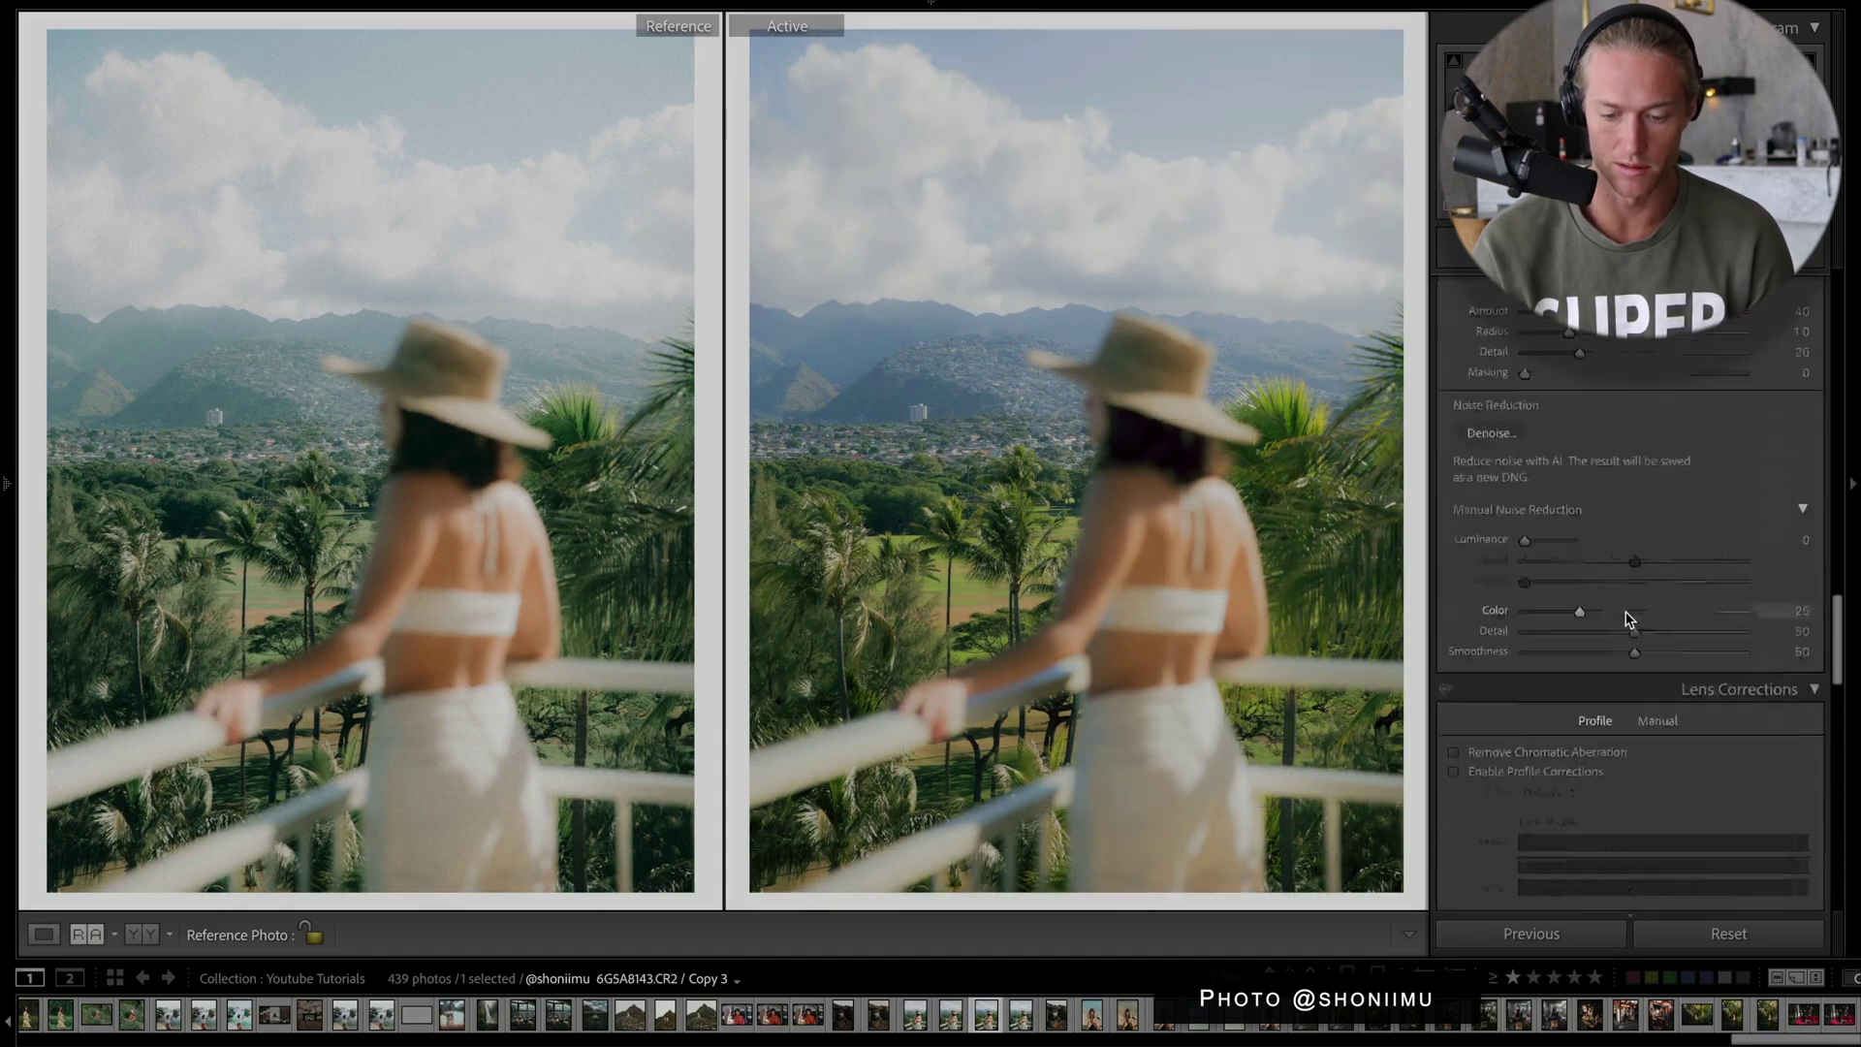
scroll(1629, 617, up, 12)
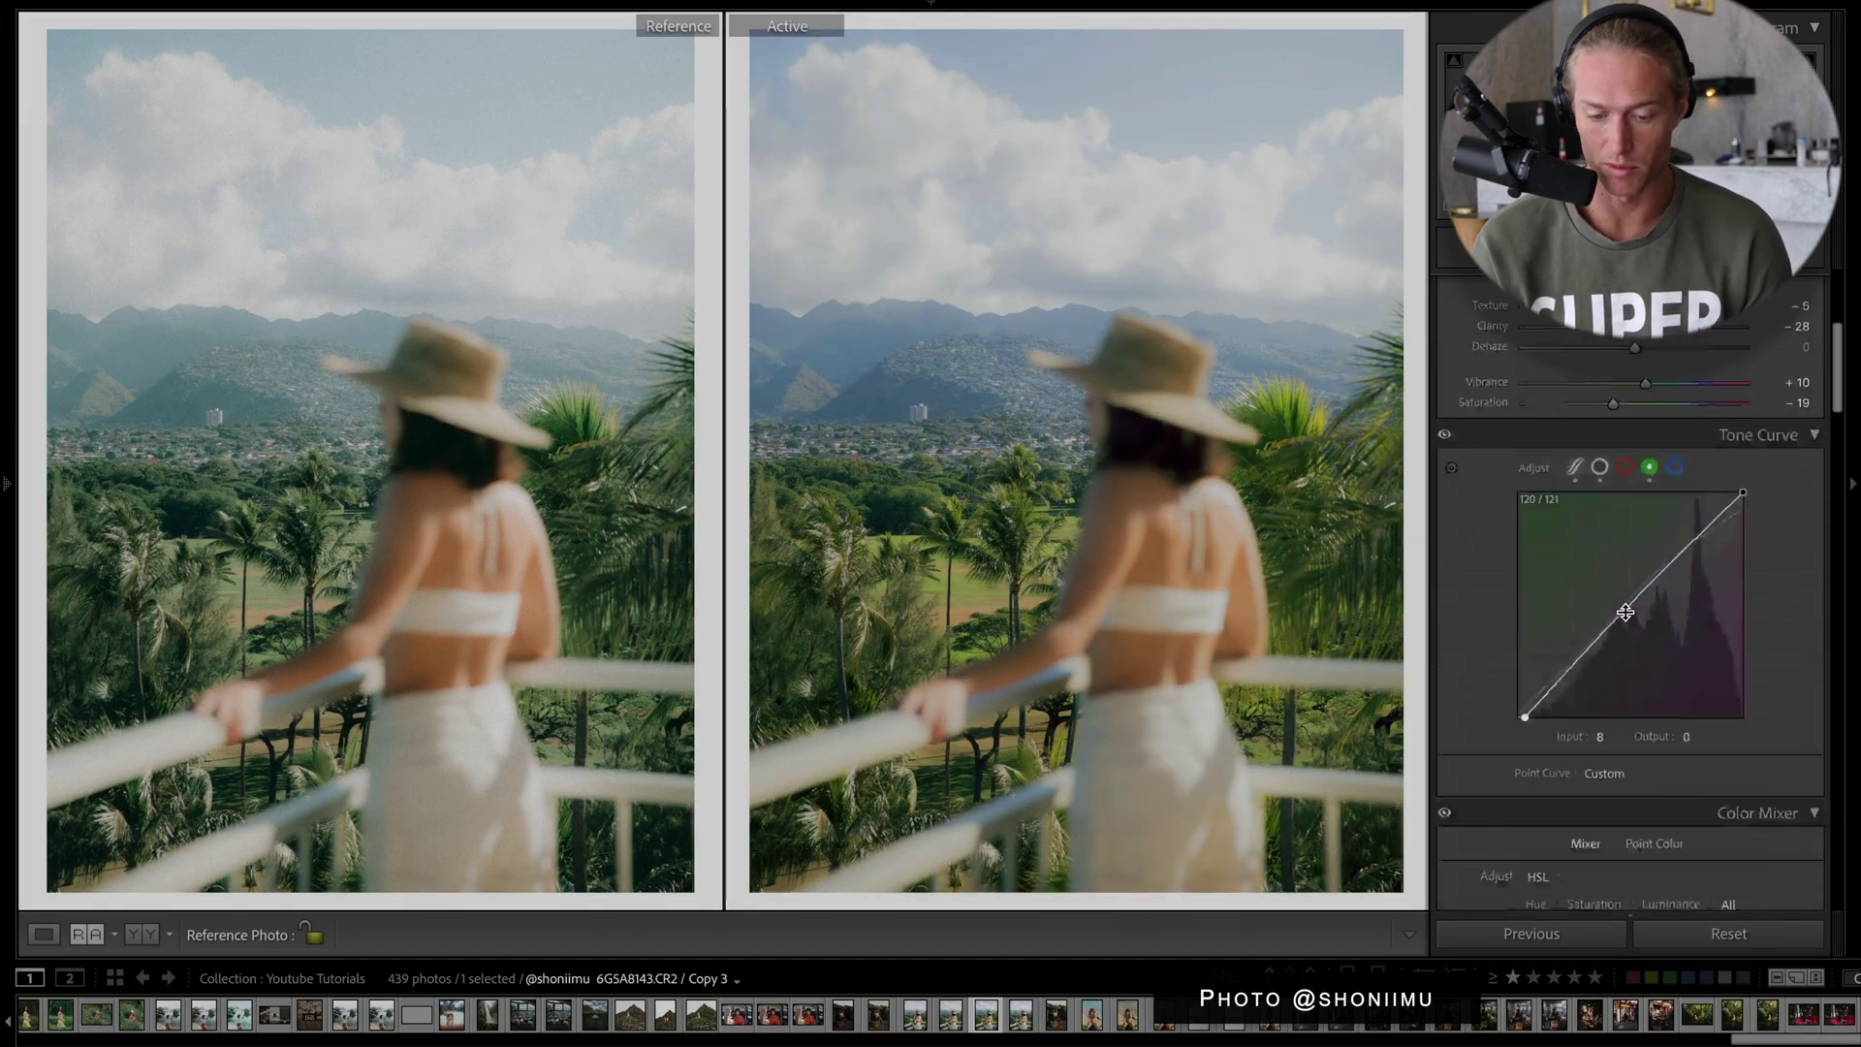
scroll(1629, 618, down, 8)
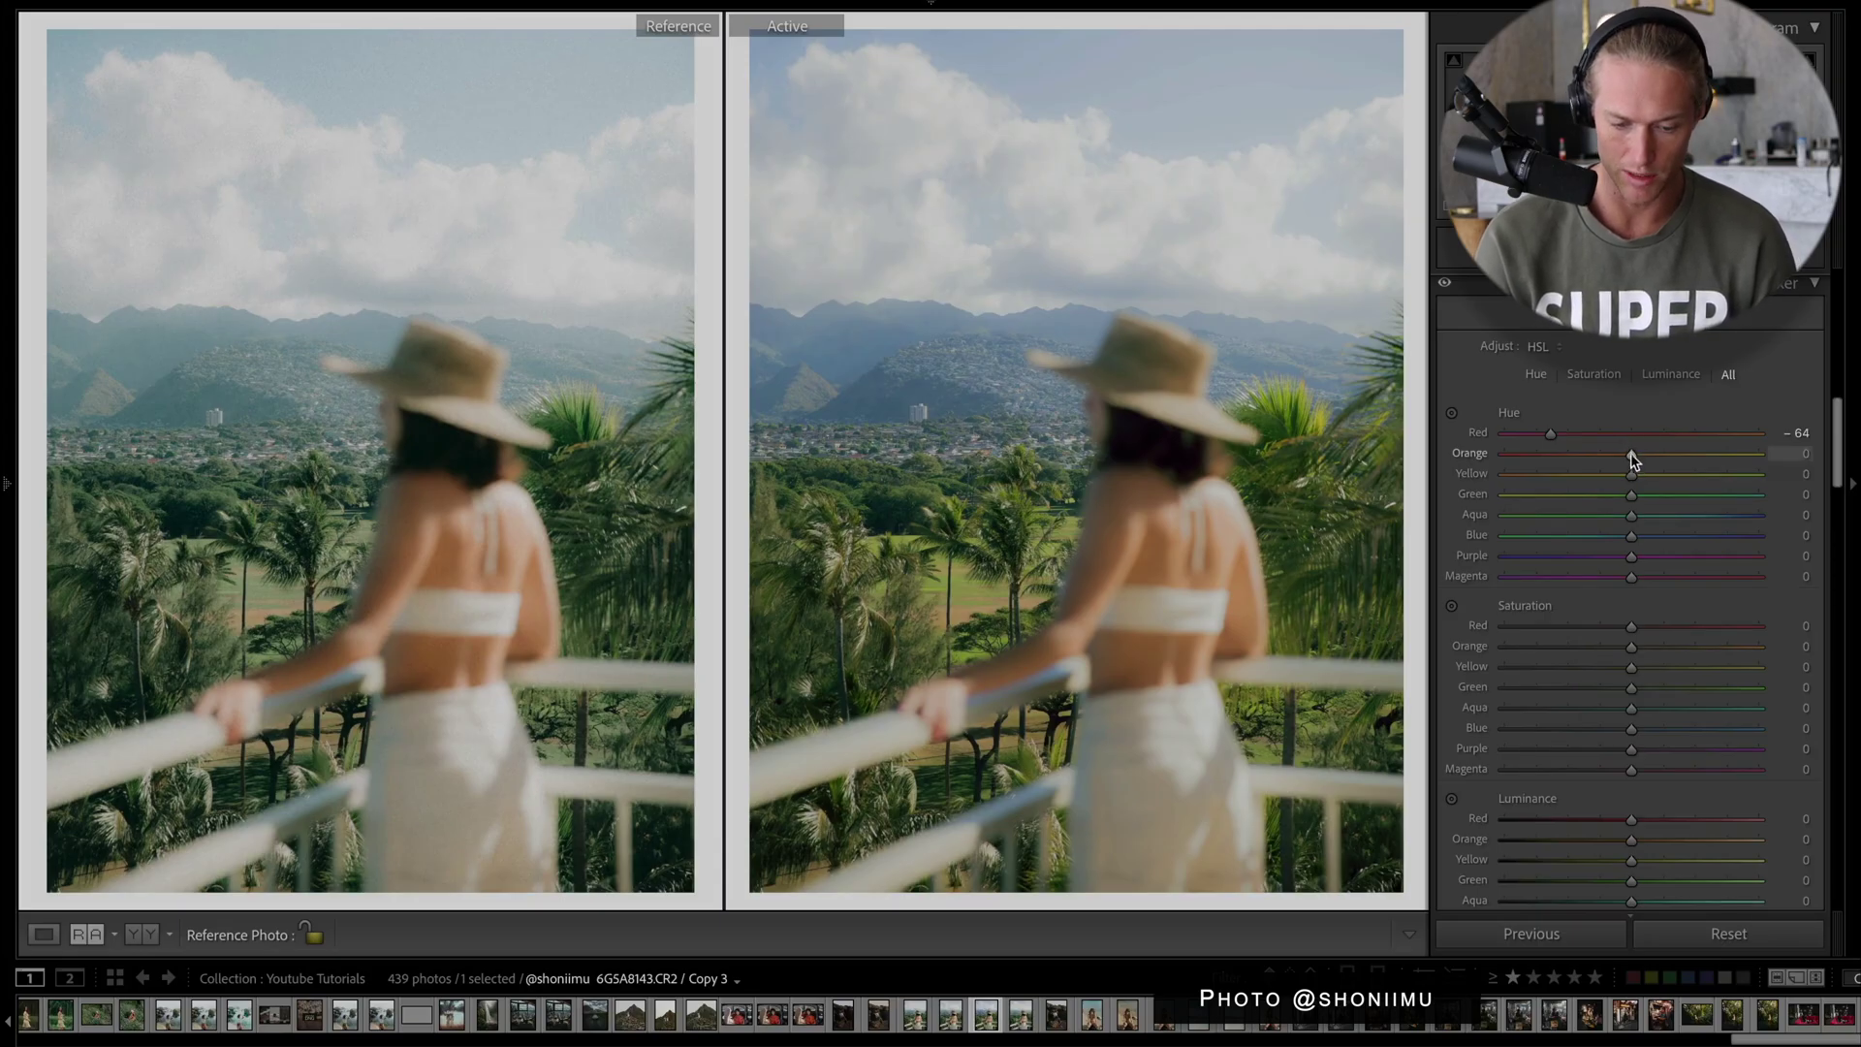
Shift Orange hue slightly, desaturate Yellow to −48, and raise Orange and Red saturation (+10).
drag(1631, 452, 1621, 460)
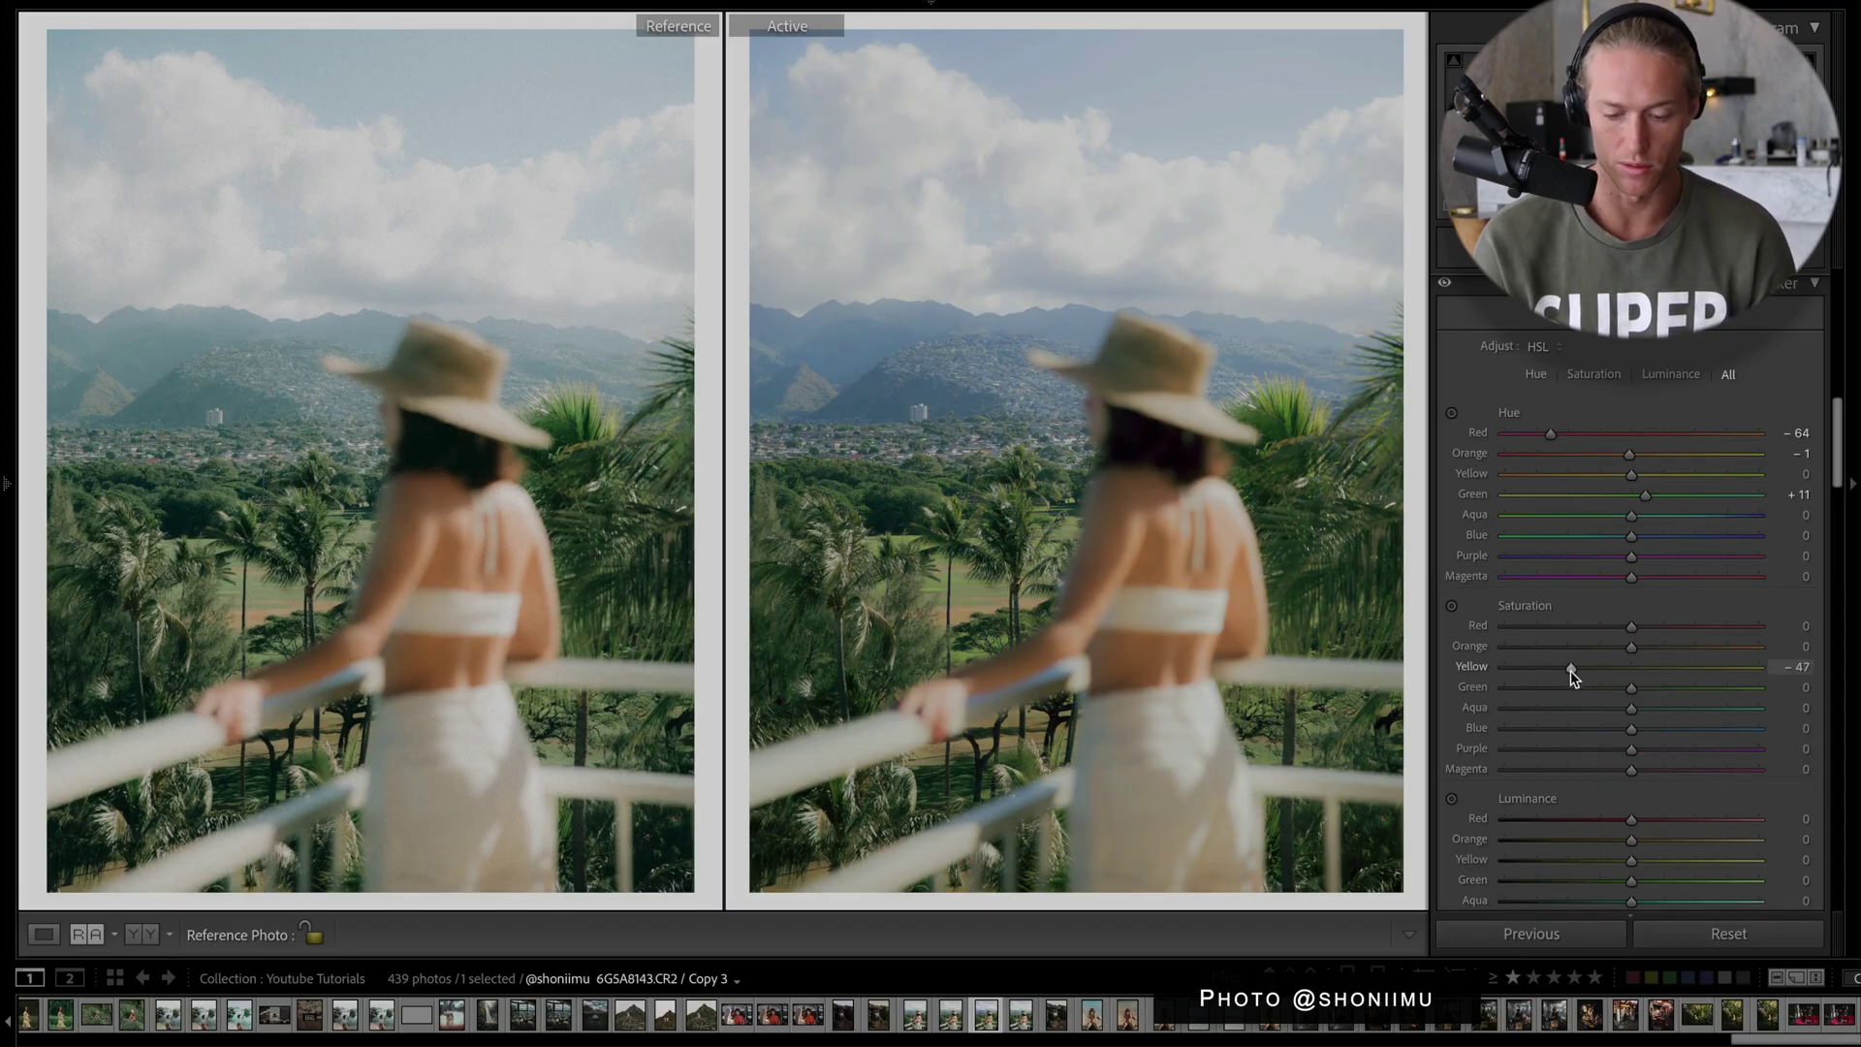
drag(1573, 677, 1571, 677)
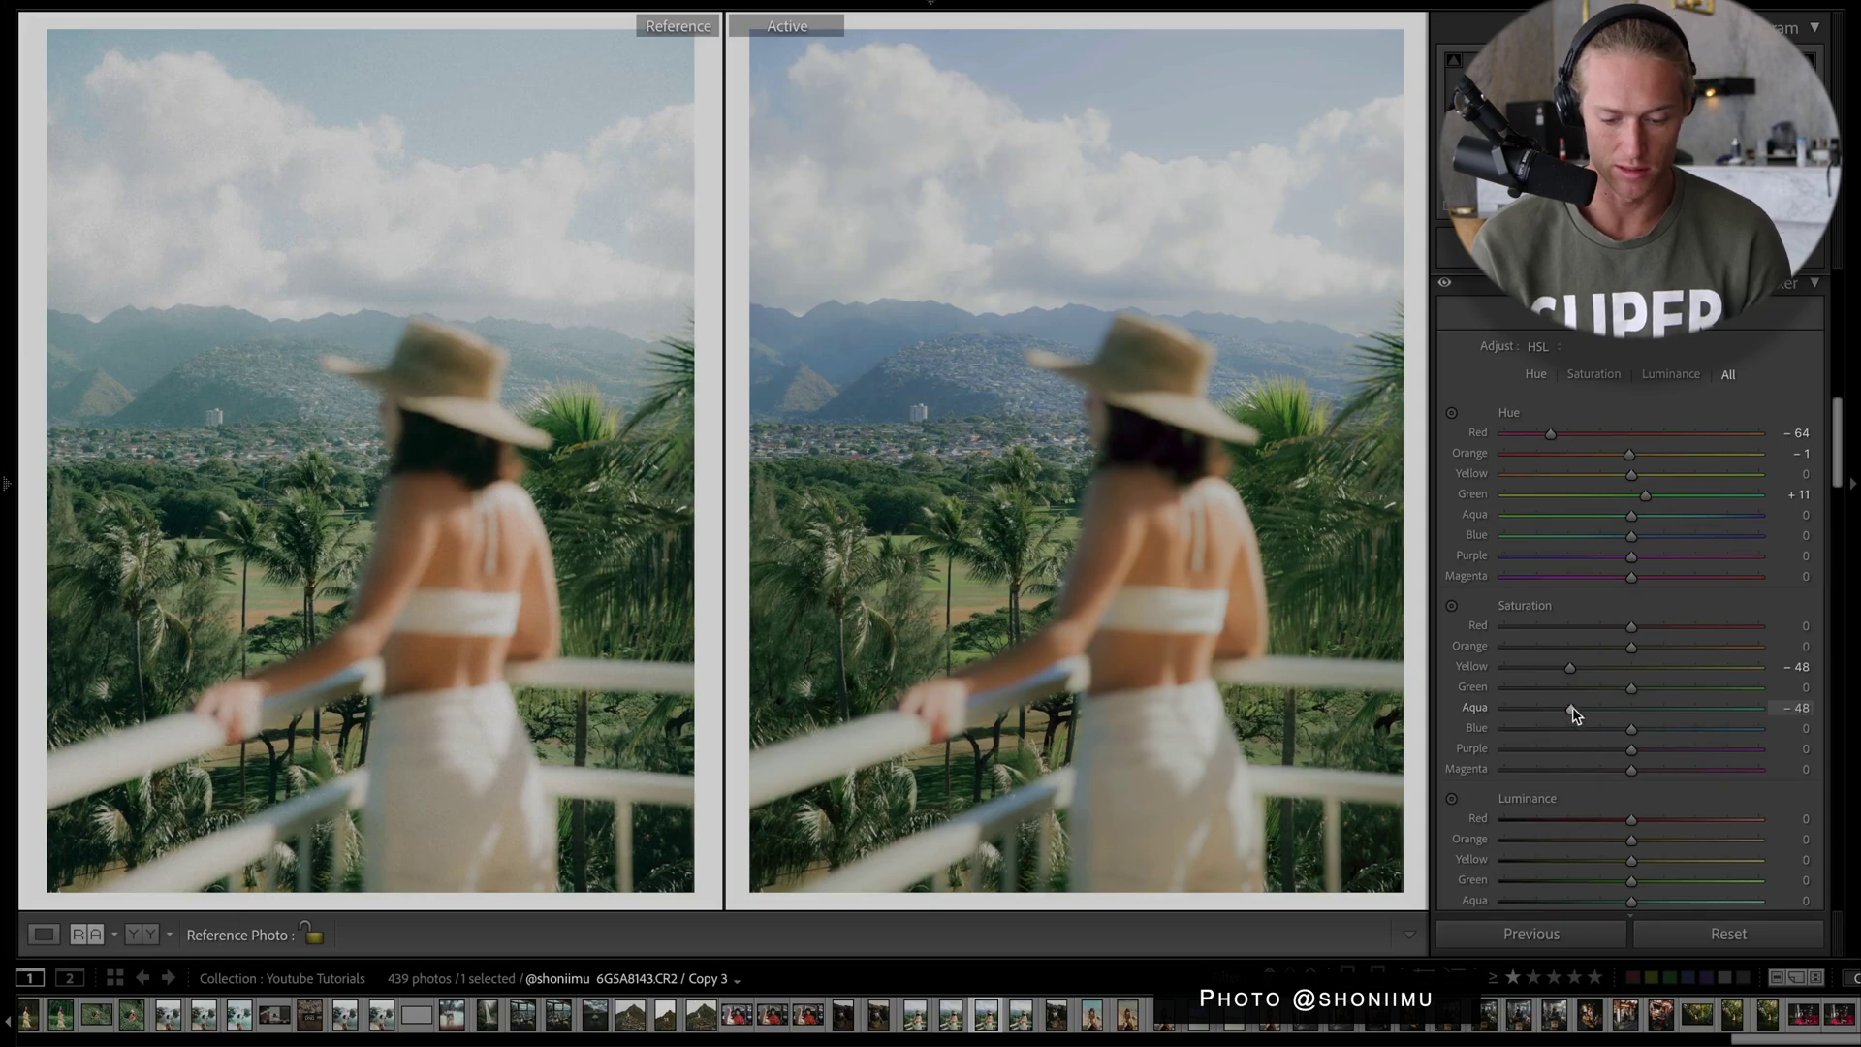
drag(1631, 646, 1634, 647)
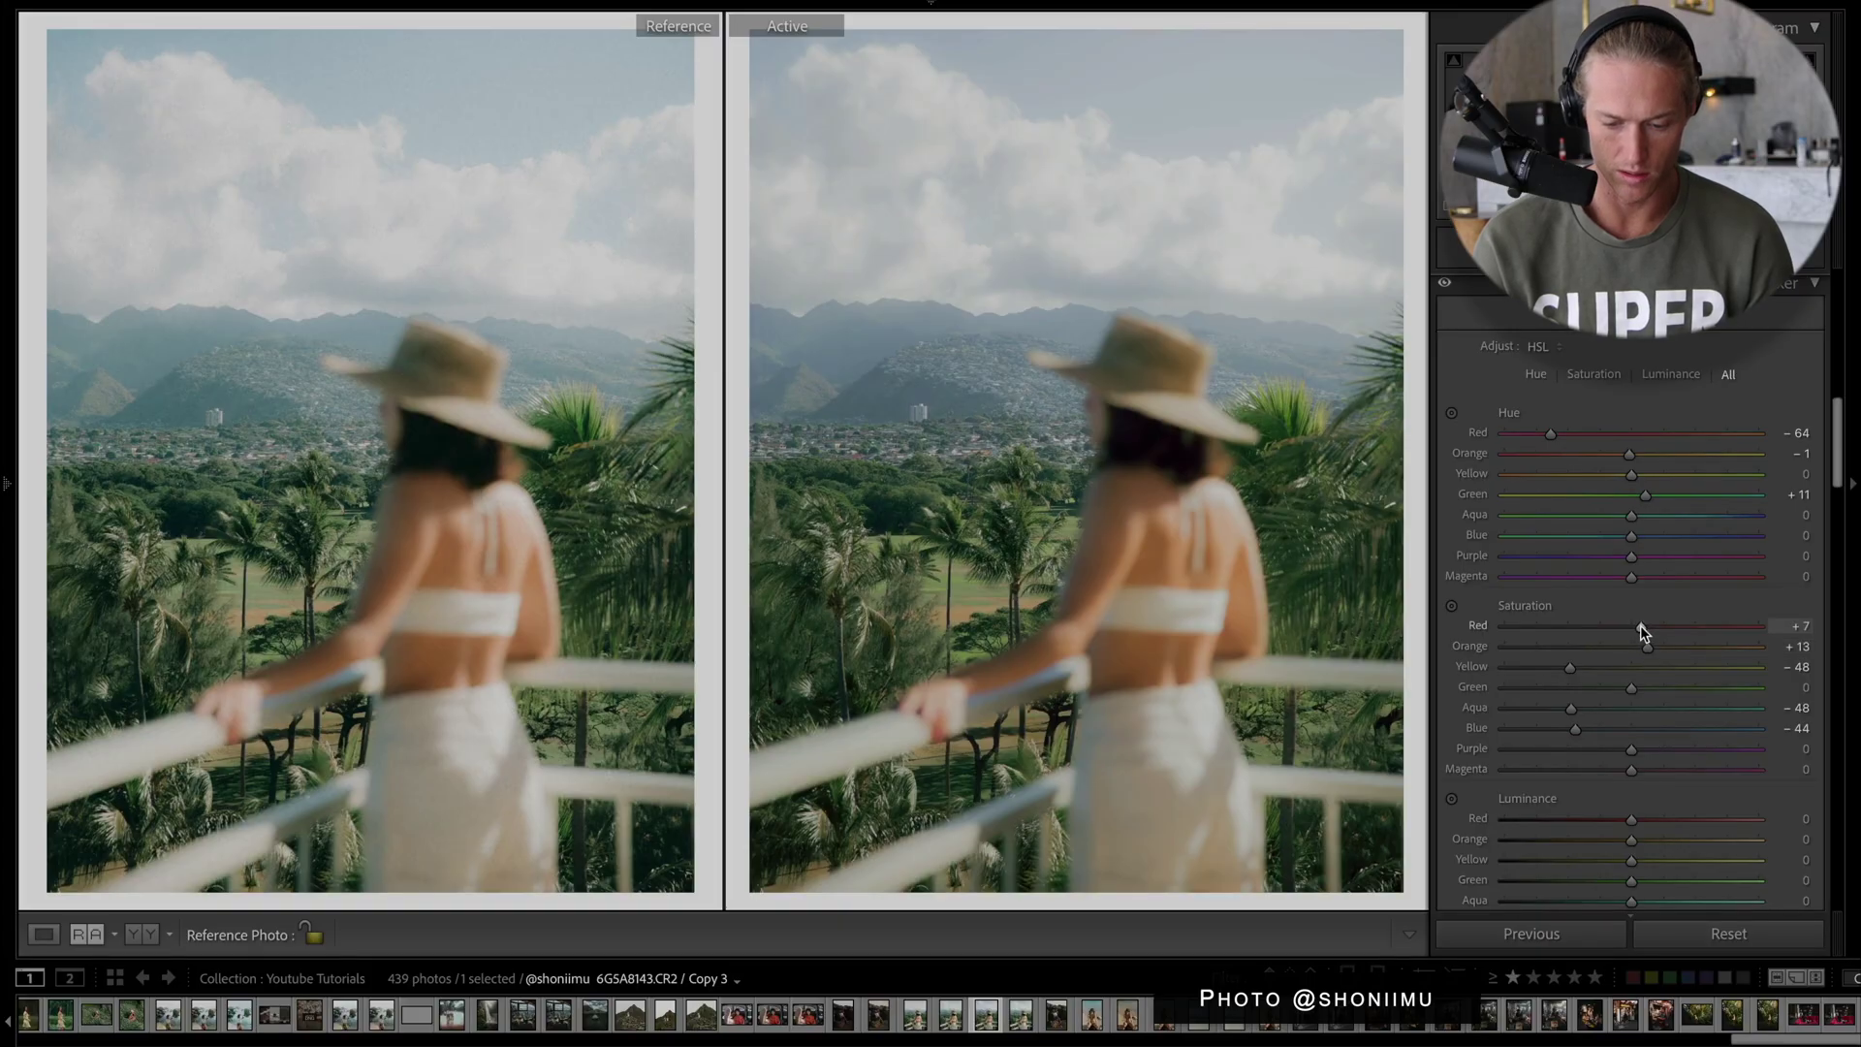
drag(1641, 626, 1644, 628)
scroll(1639, 679, down, 3)
Raise Orange luminance to +10 and brighten the yellows to +24 luminance.
drag(1639, 706, 1645, 708)
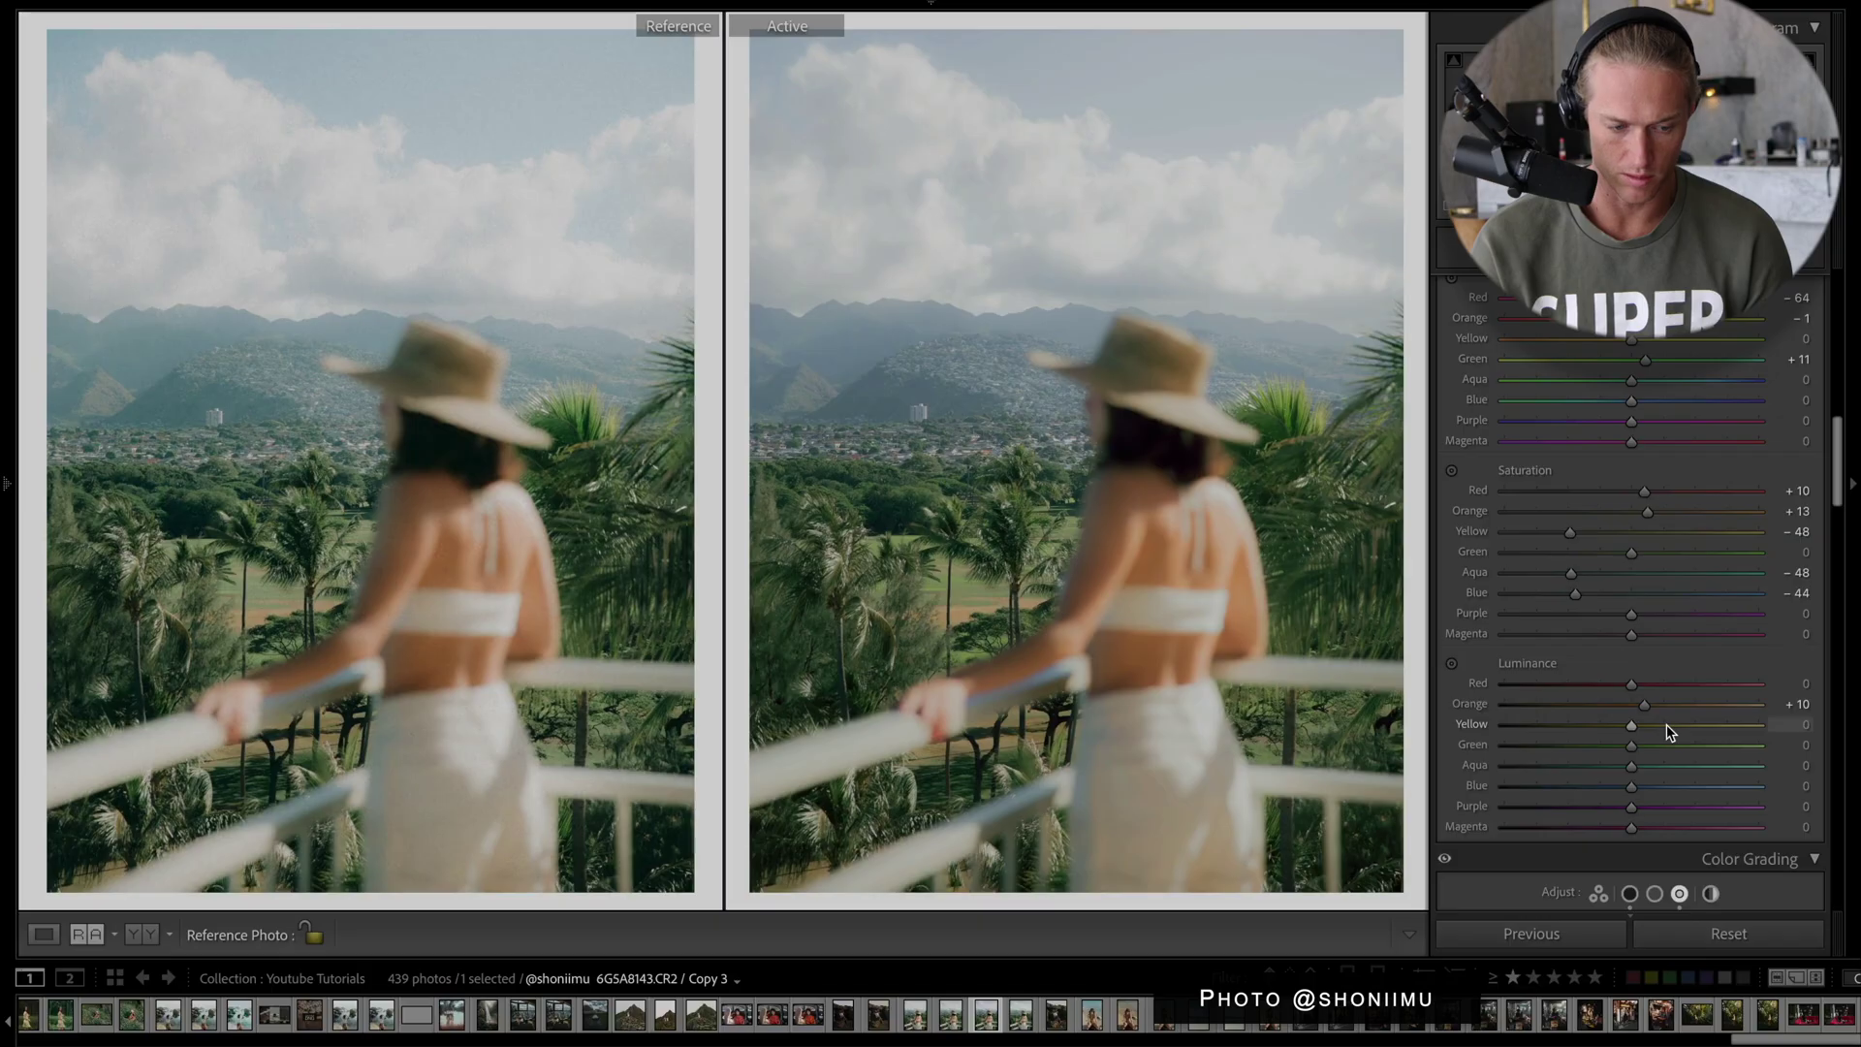
click(1666, 724)
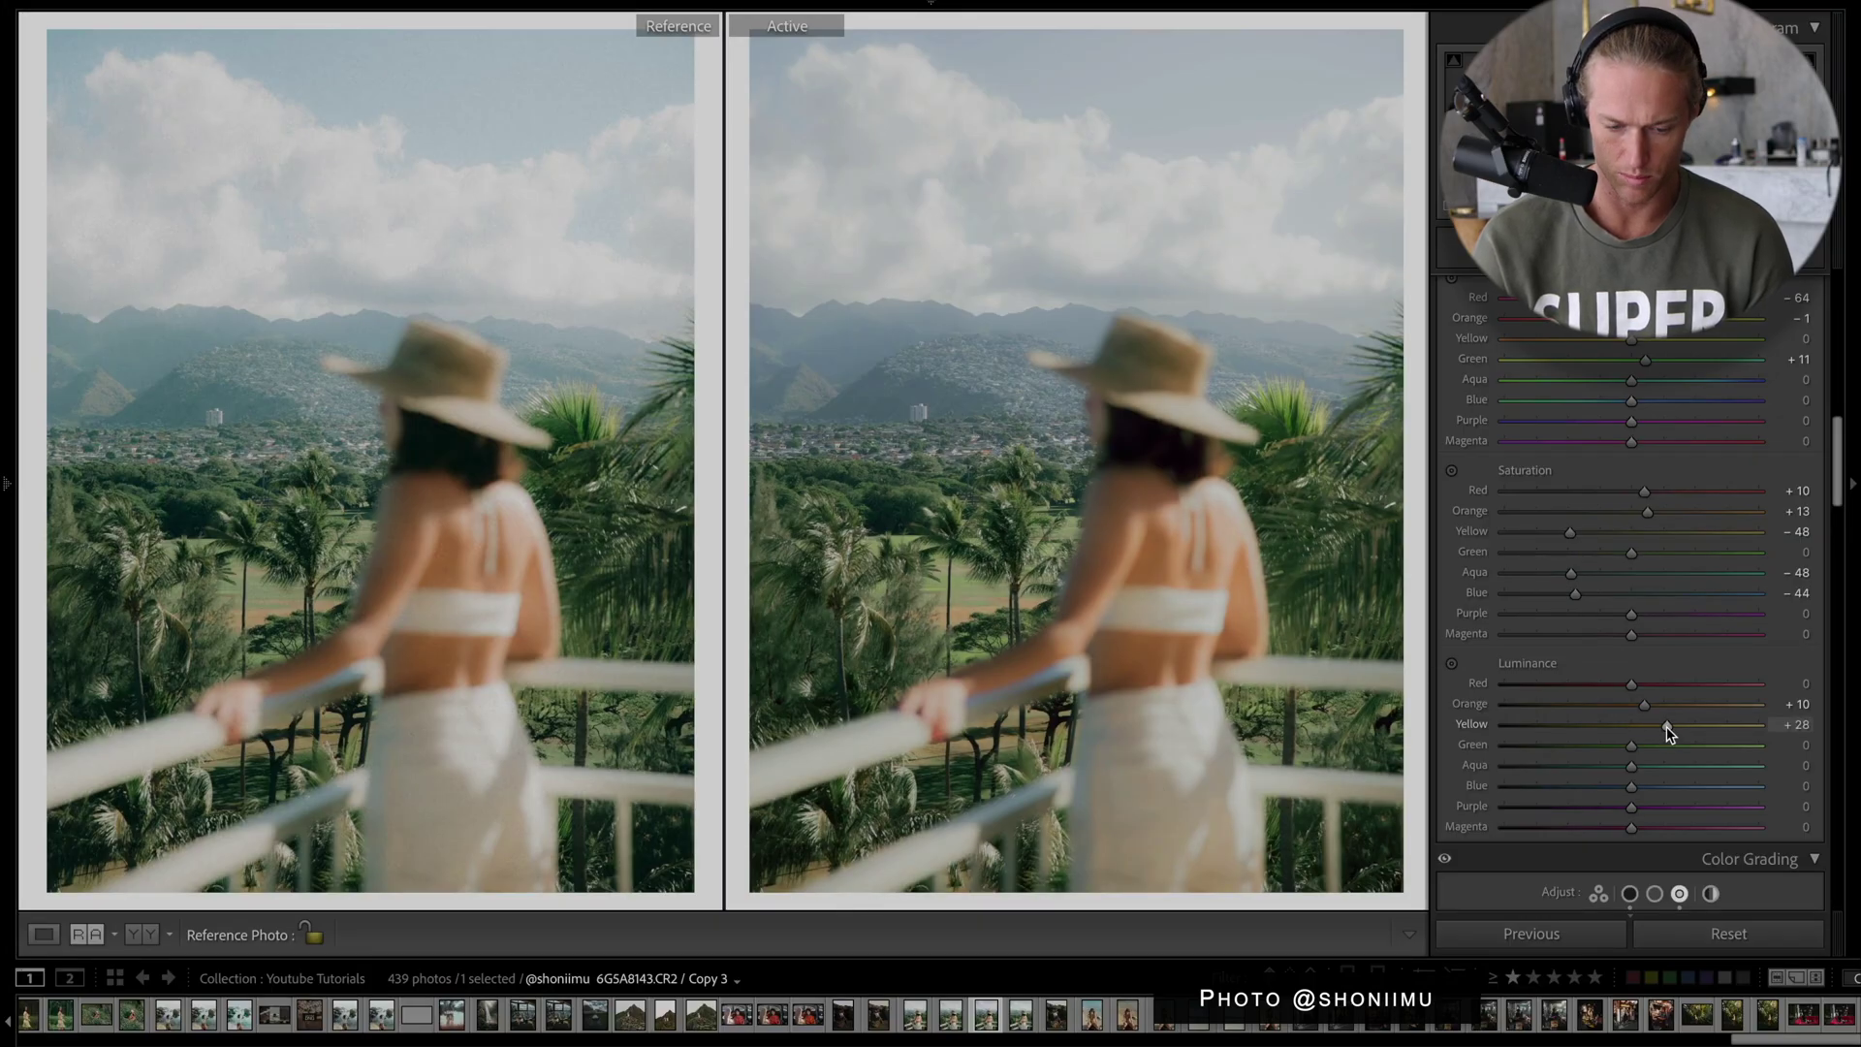
drag(1666, 725, 1598, 784)
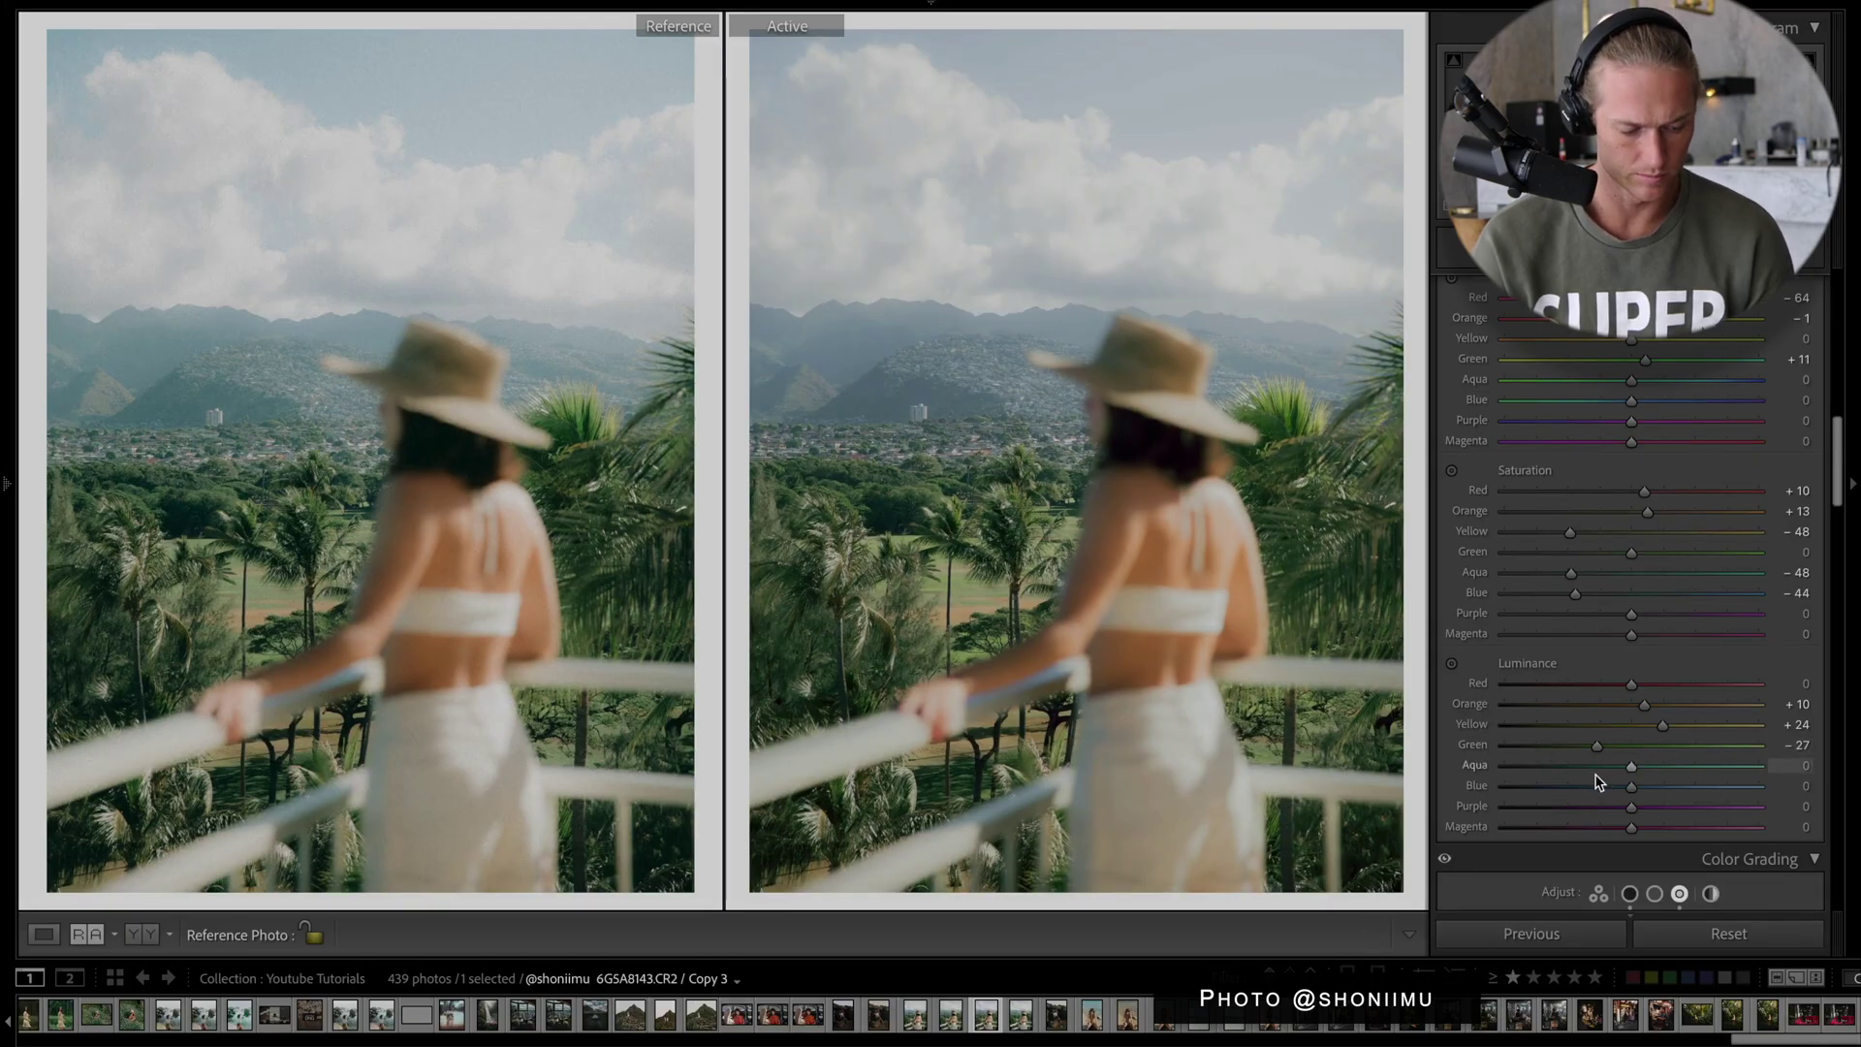
Switch lens profile corrections on and then back off.
scroll(1671, 615, down, 10)
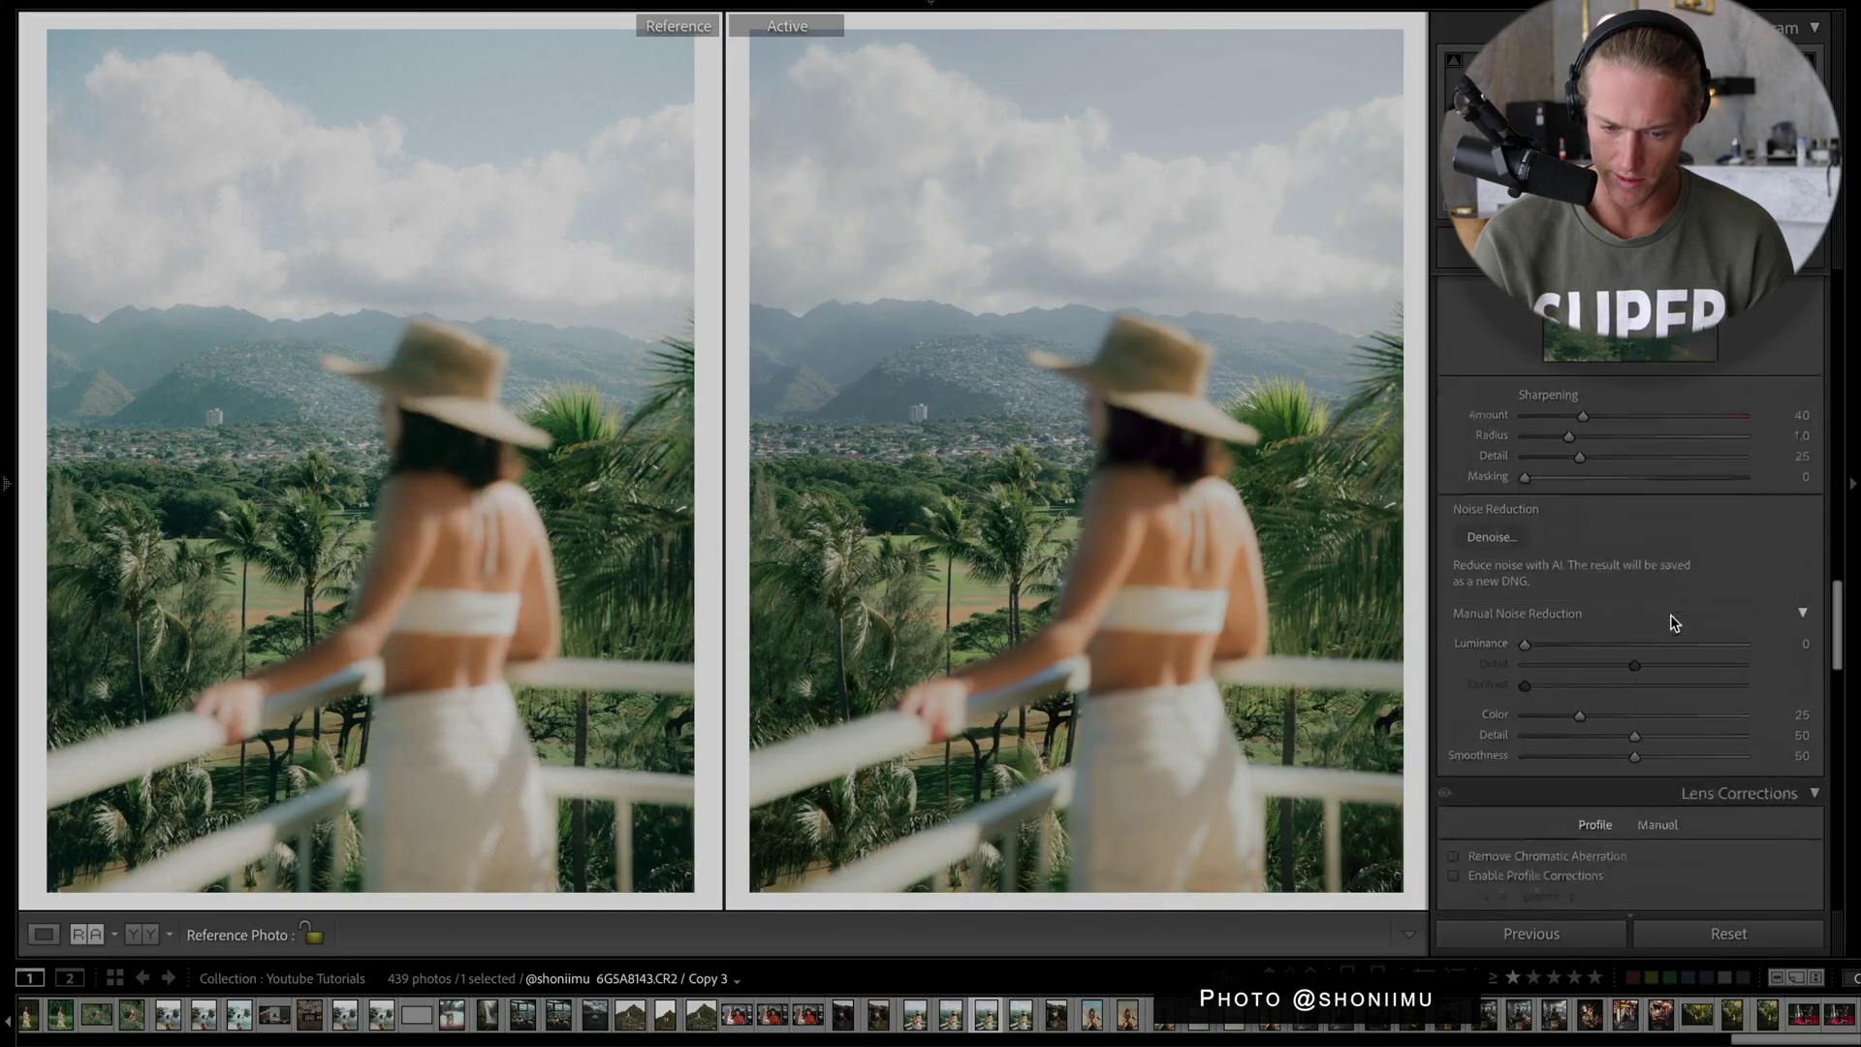
scroll(1671, 622, up, 1)
scroll(1639, 601, down, 10)
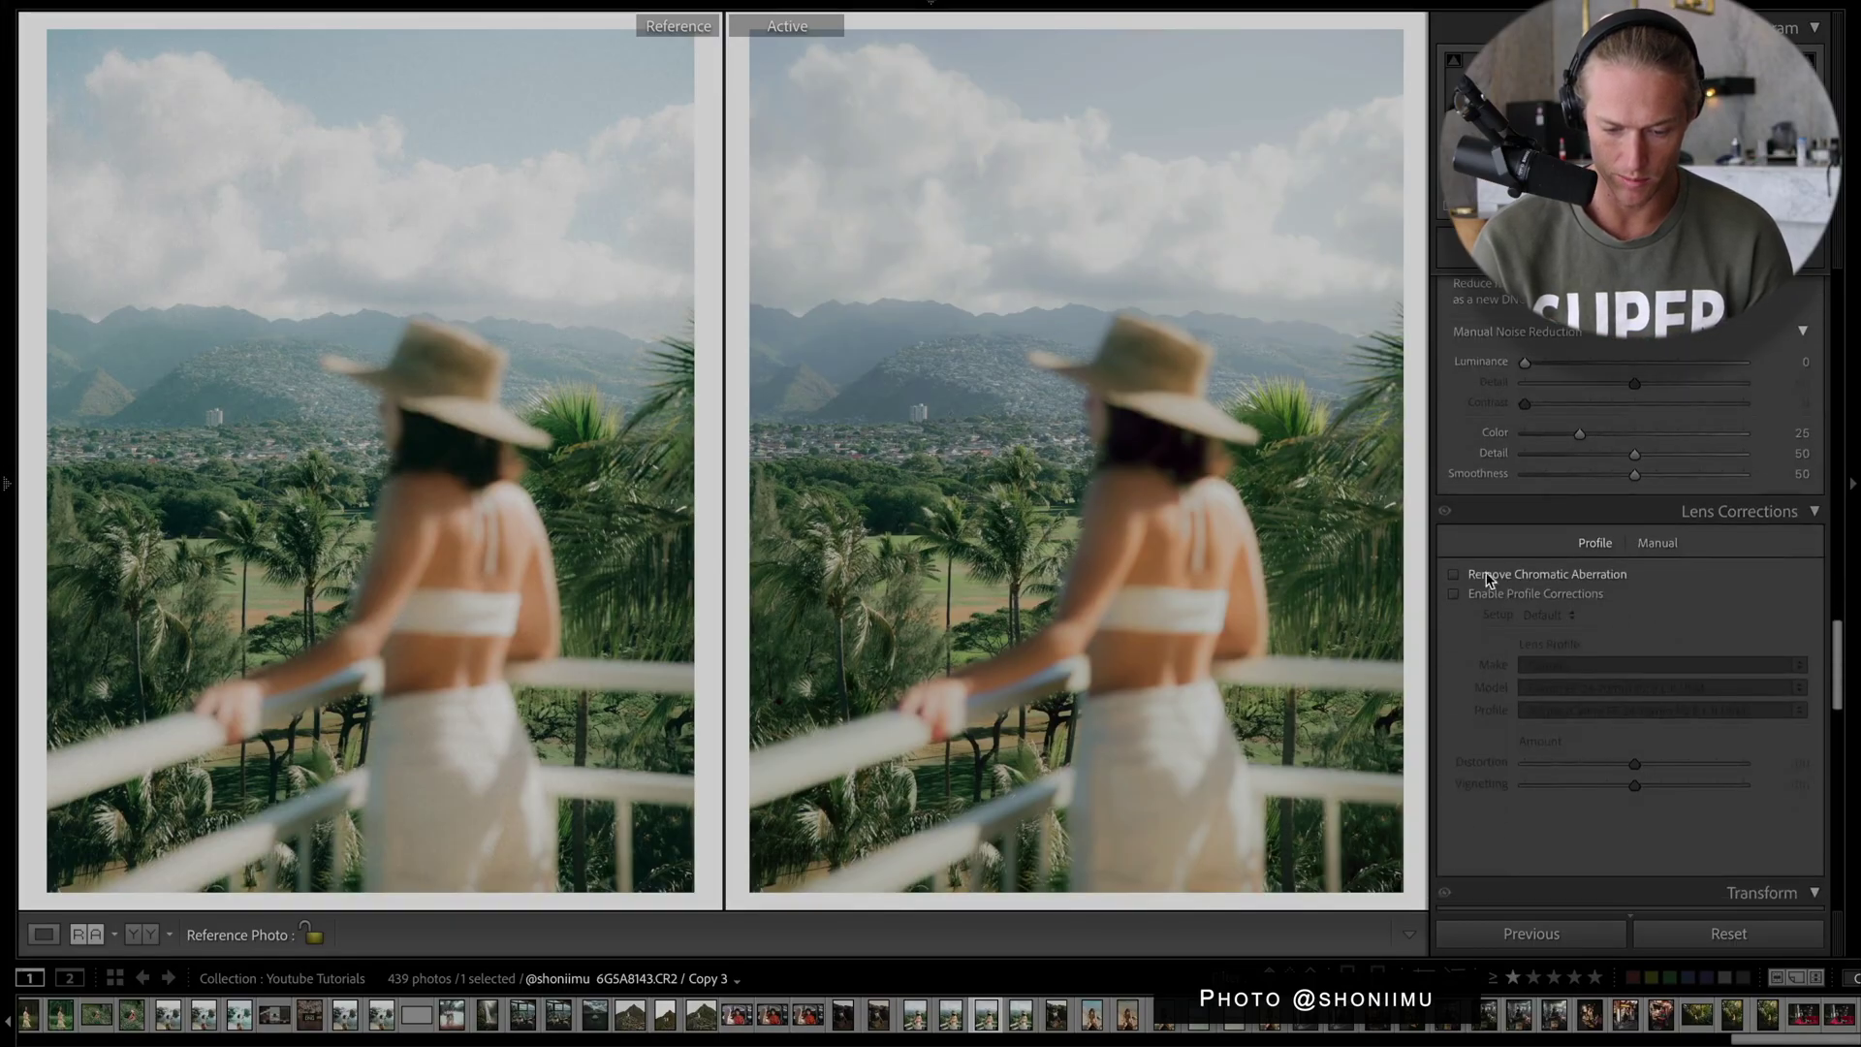
click(1454, 594)
click(1454, 594)
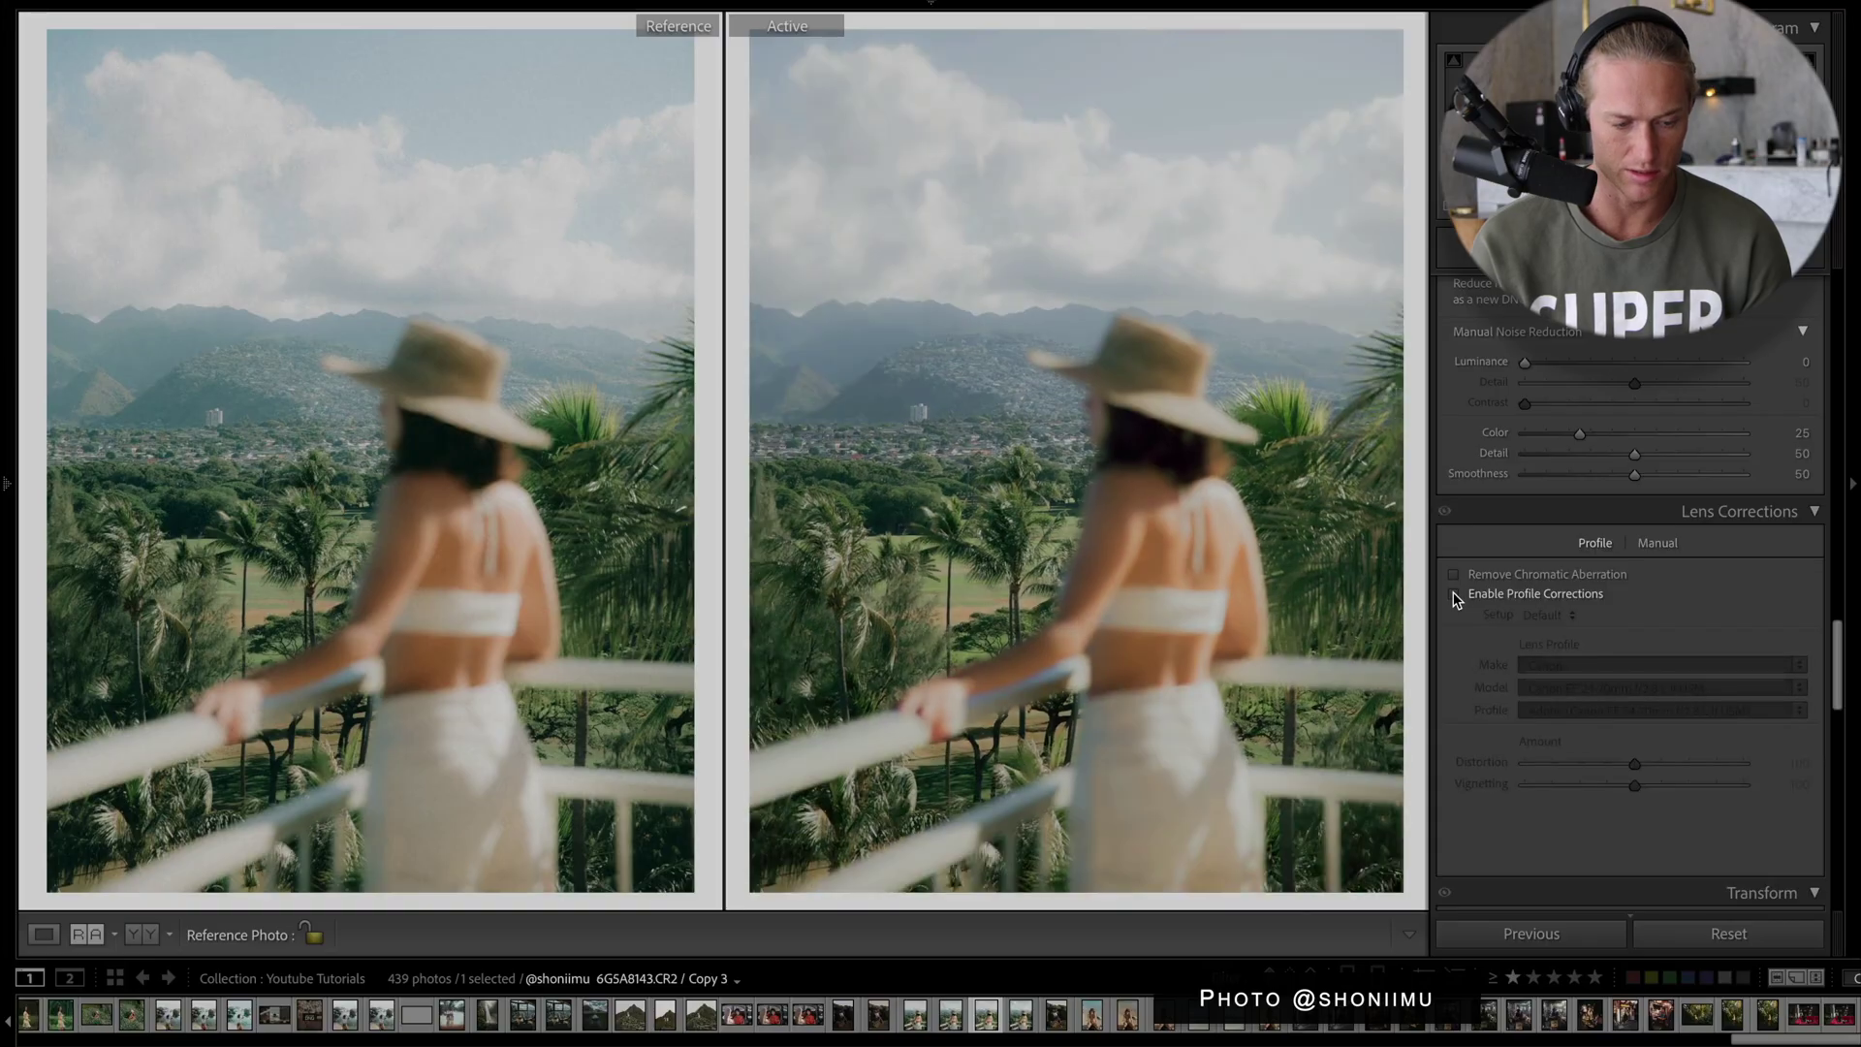
Set Grain Amount to 33, Size 19 and Roughness 84.
scroll(1551, 620, down, 15)
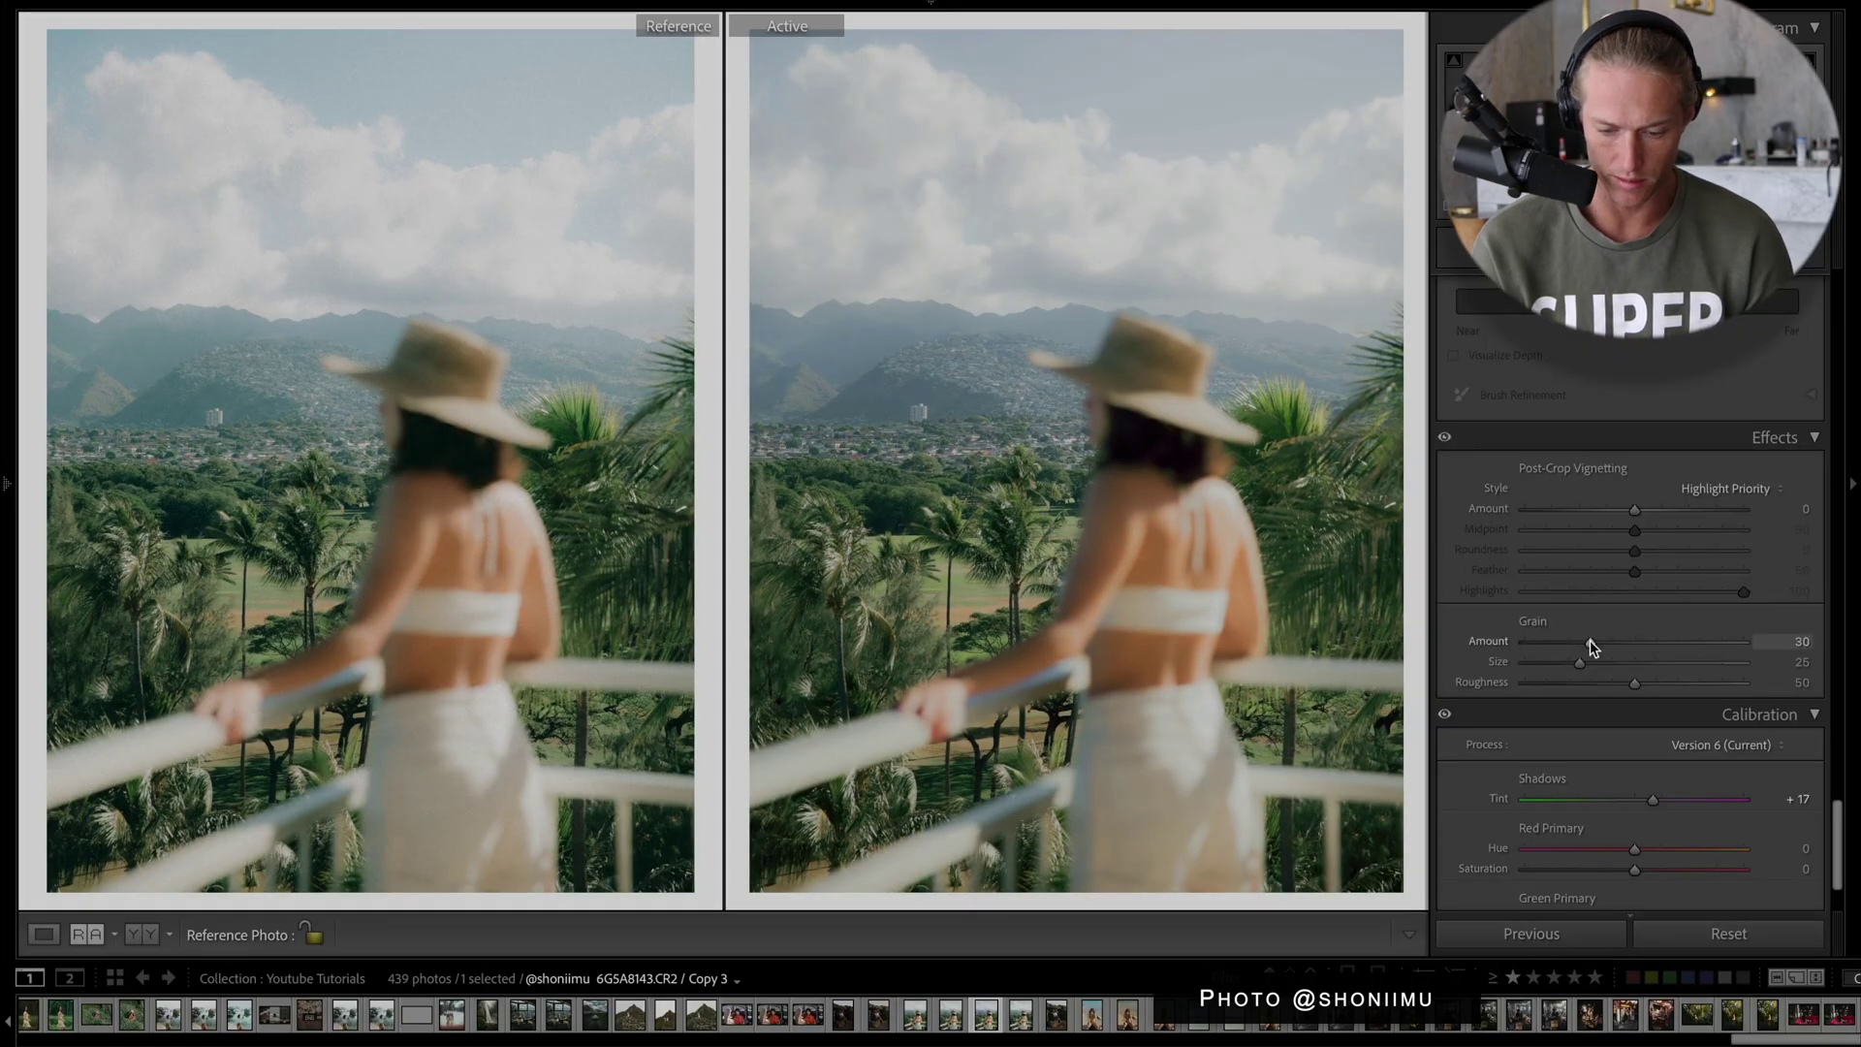
drag(1591, 642, 1596, 644)
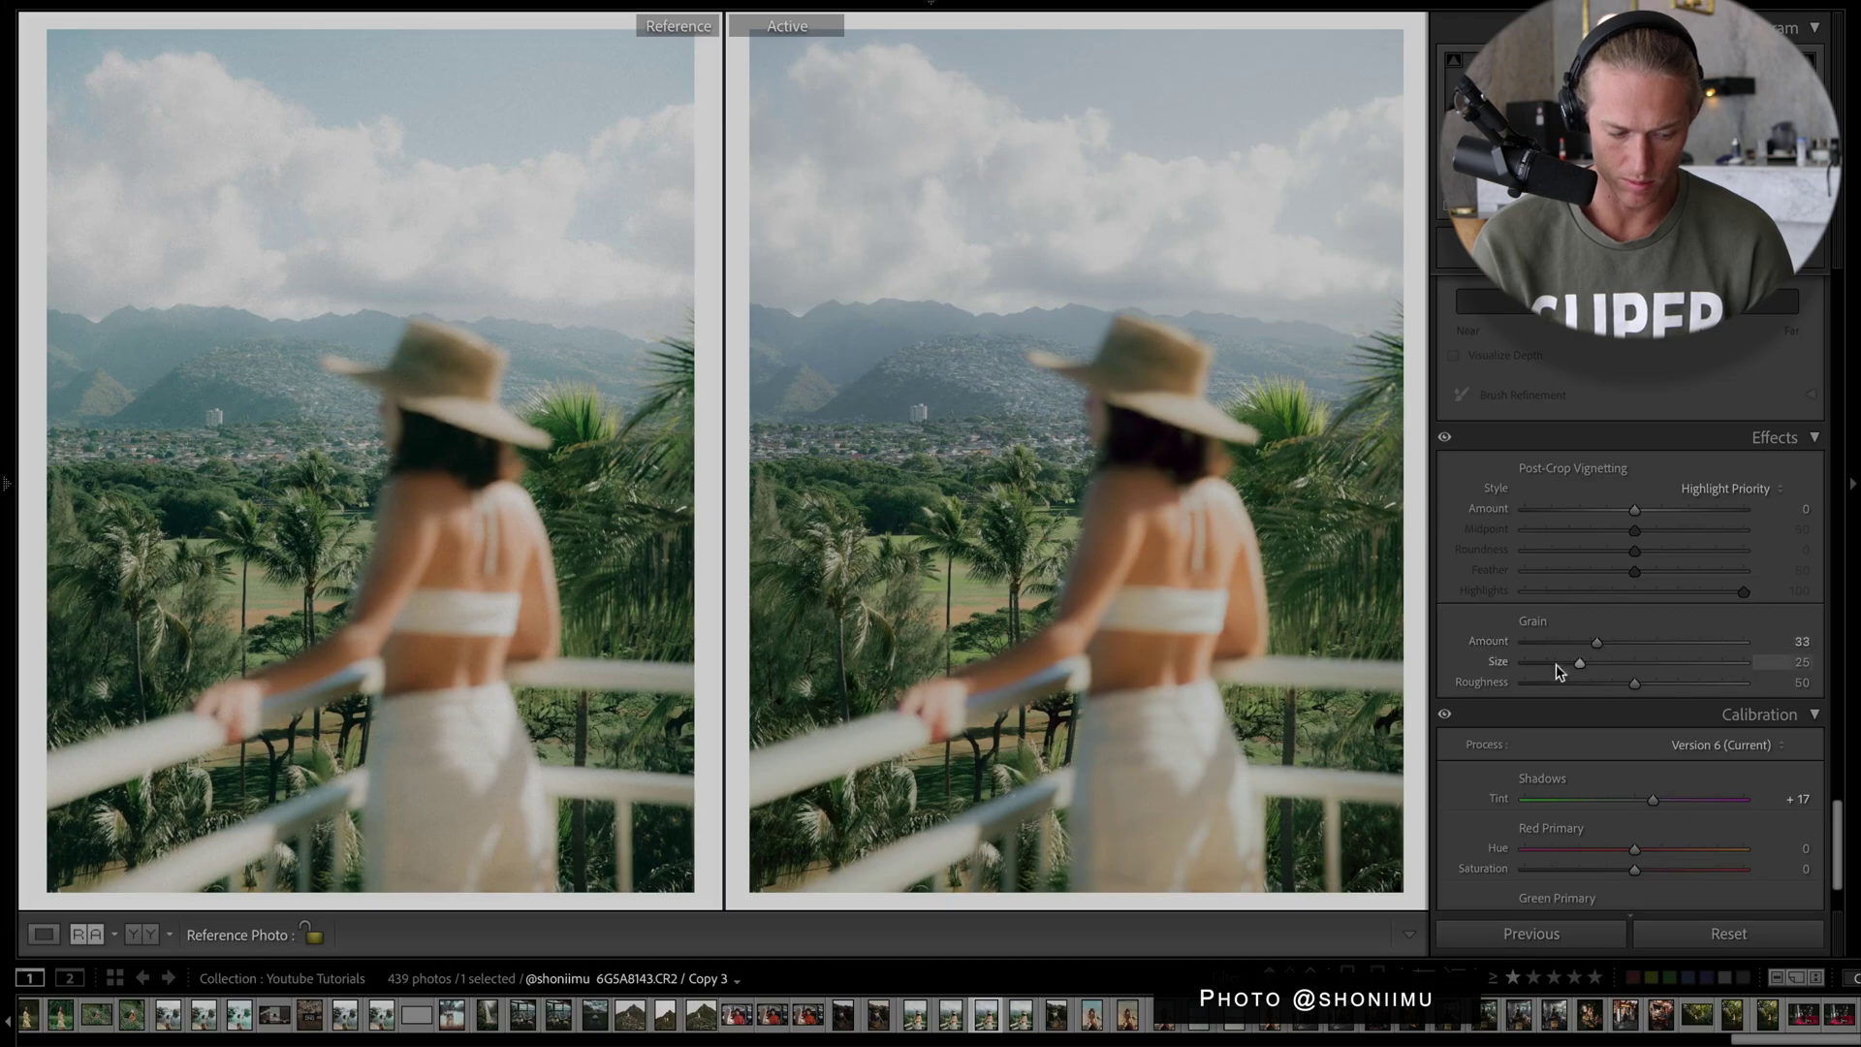
click(1723, 683)
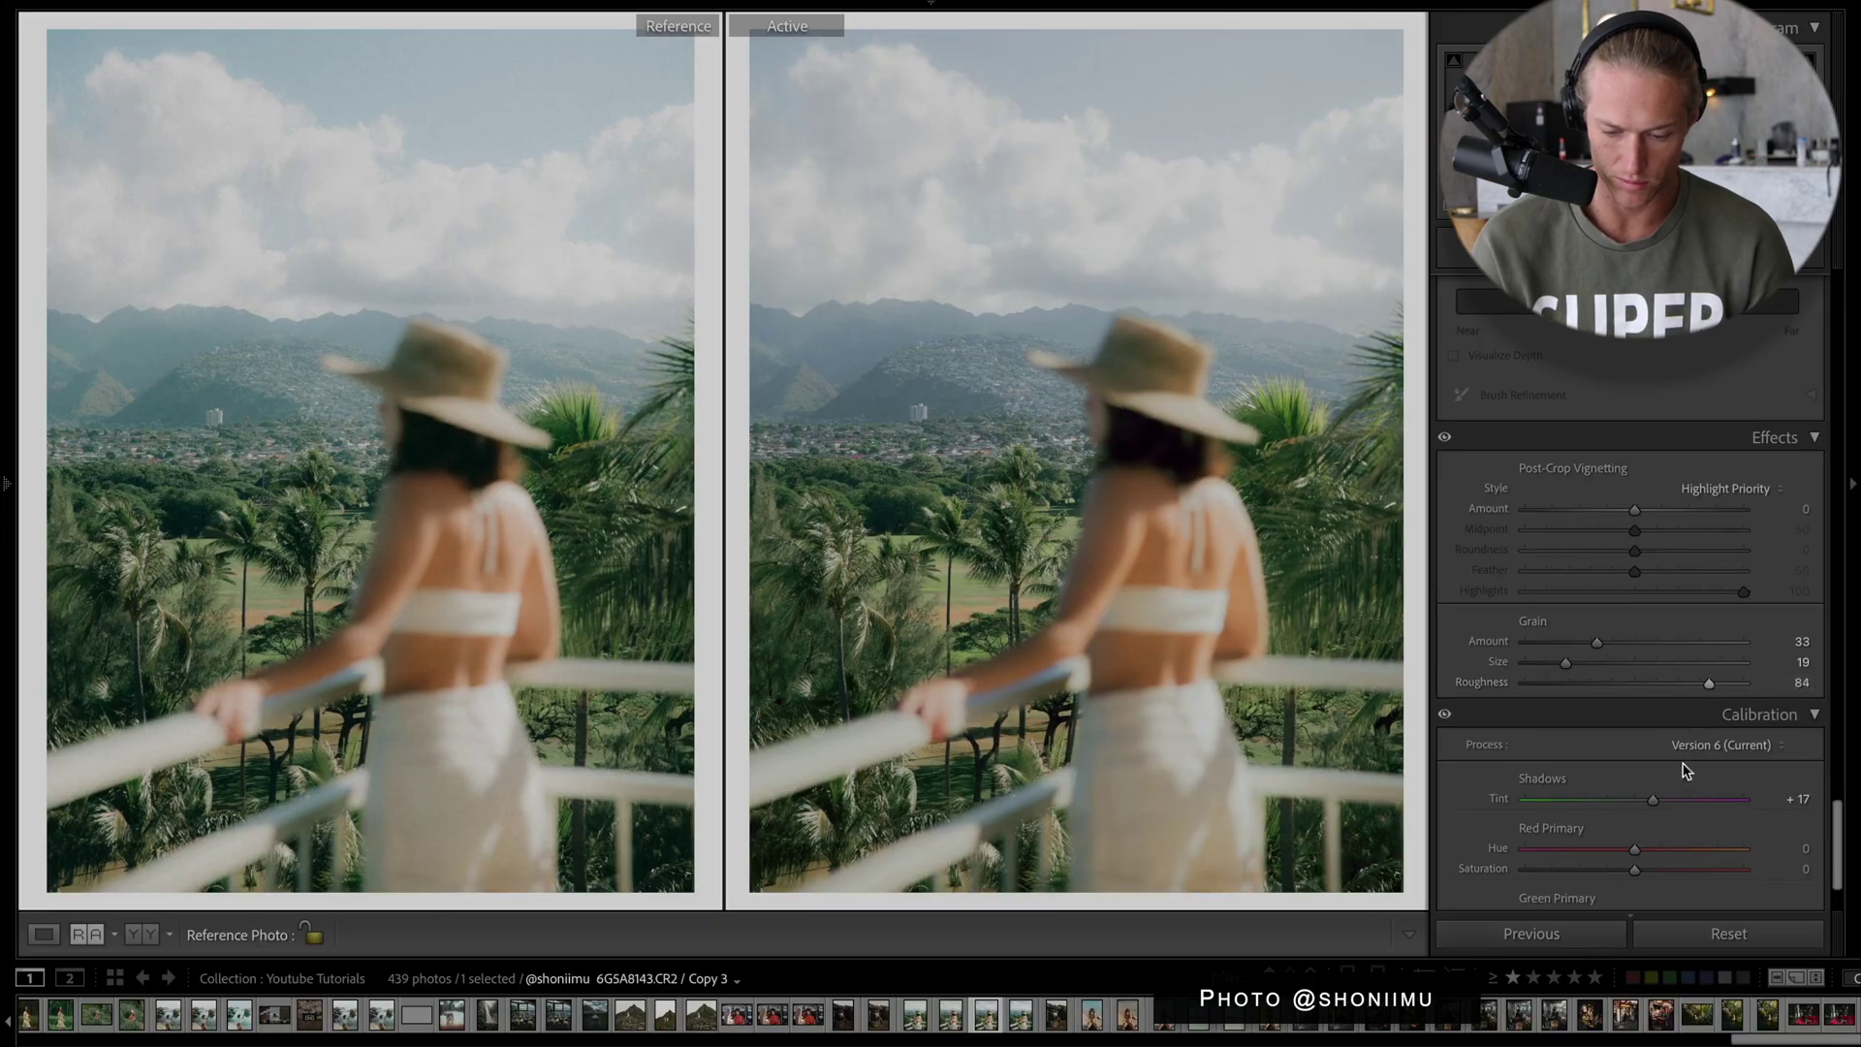
Open masking, select the subject mask and drag its Highlights slider lower.
scroll(1681, 778, up, 15)
key(shift+w)
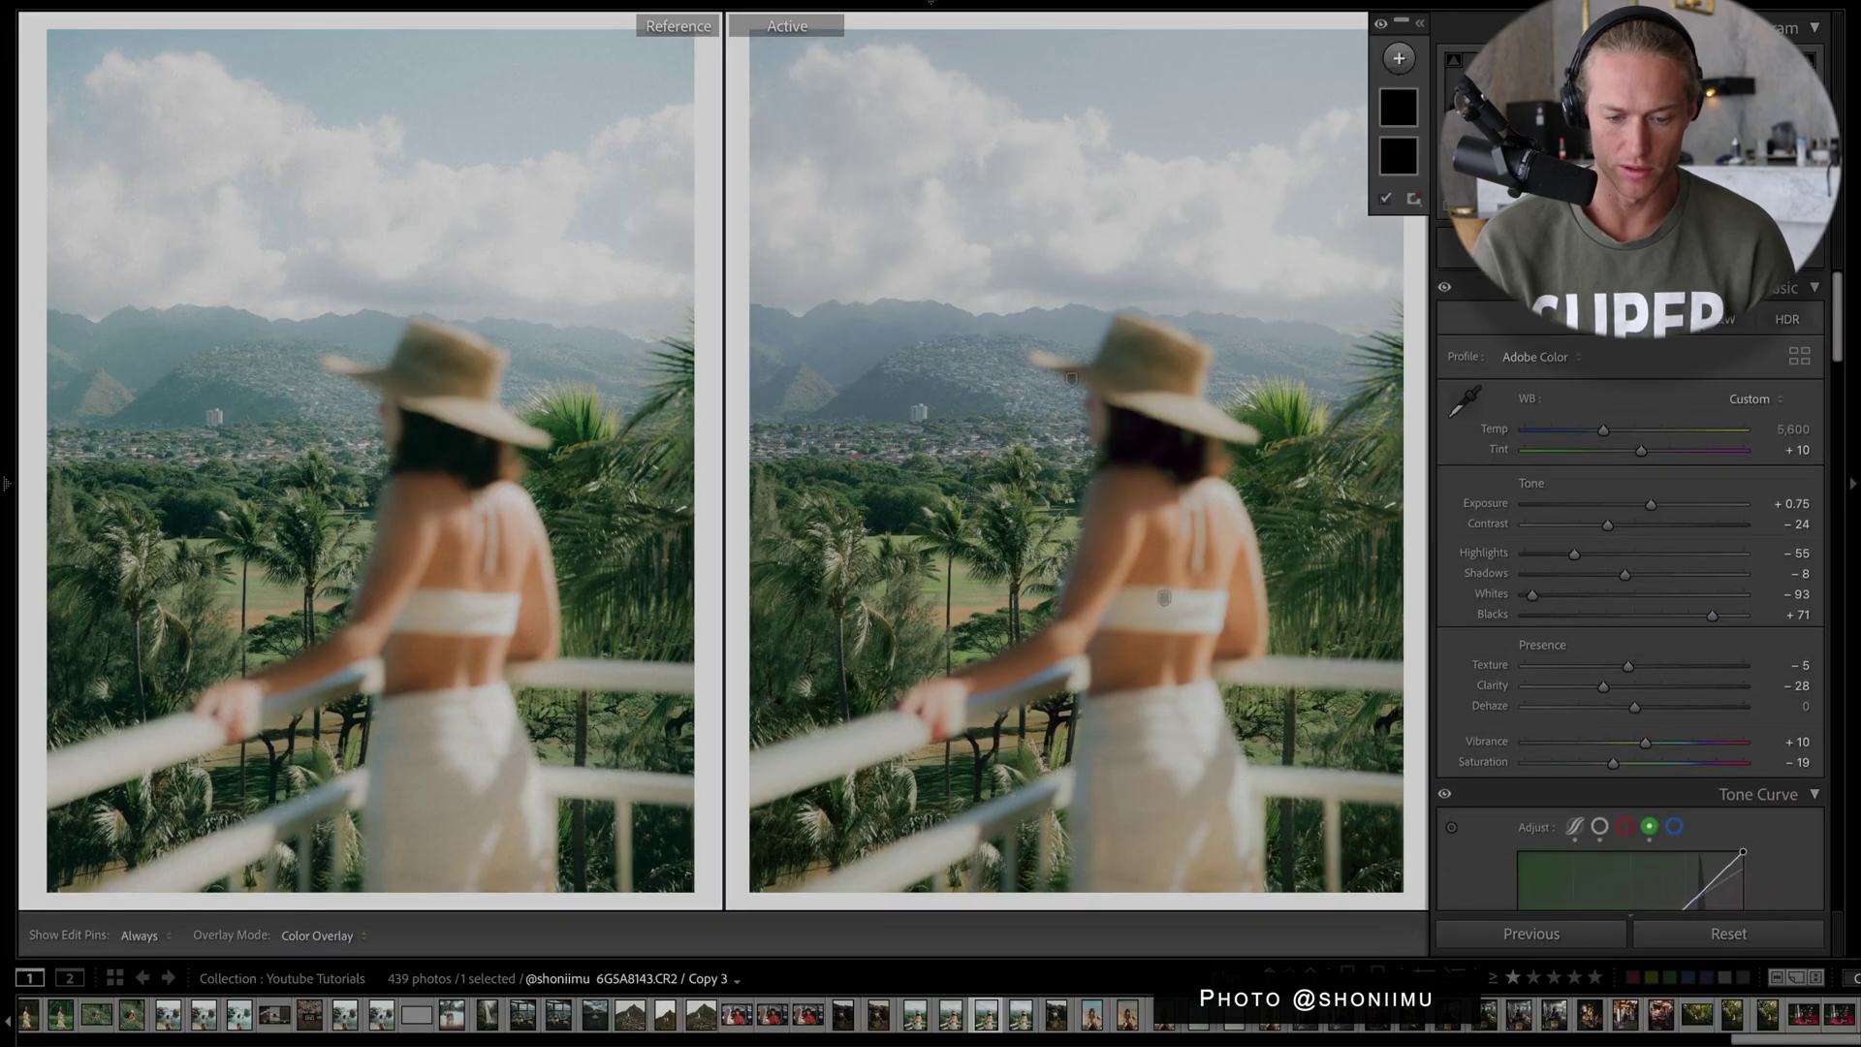
click(1405, 109)
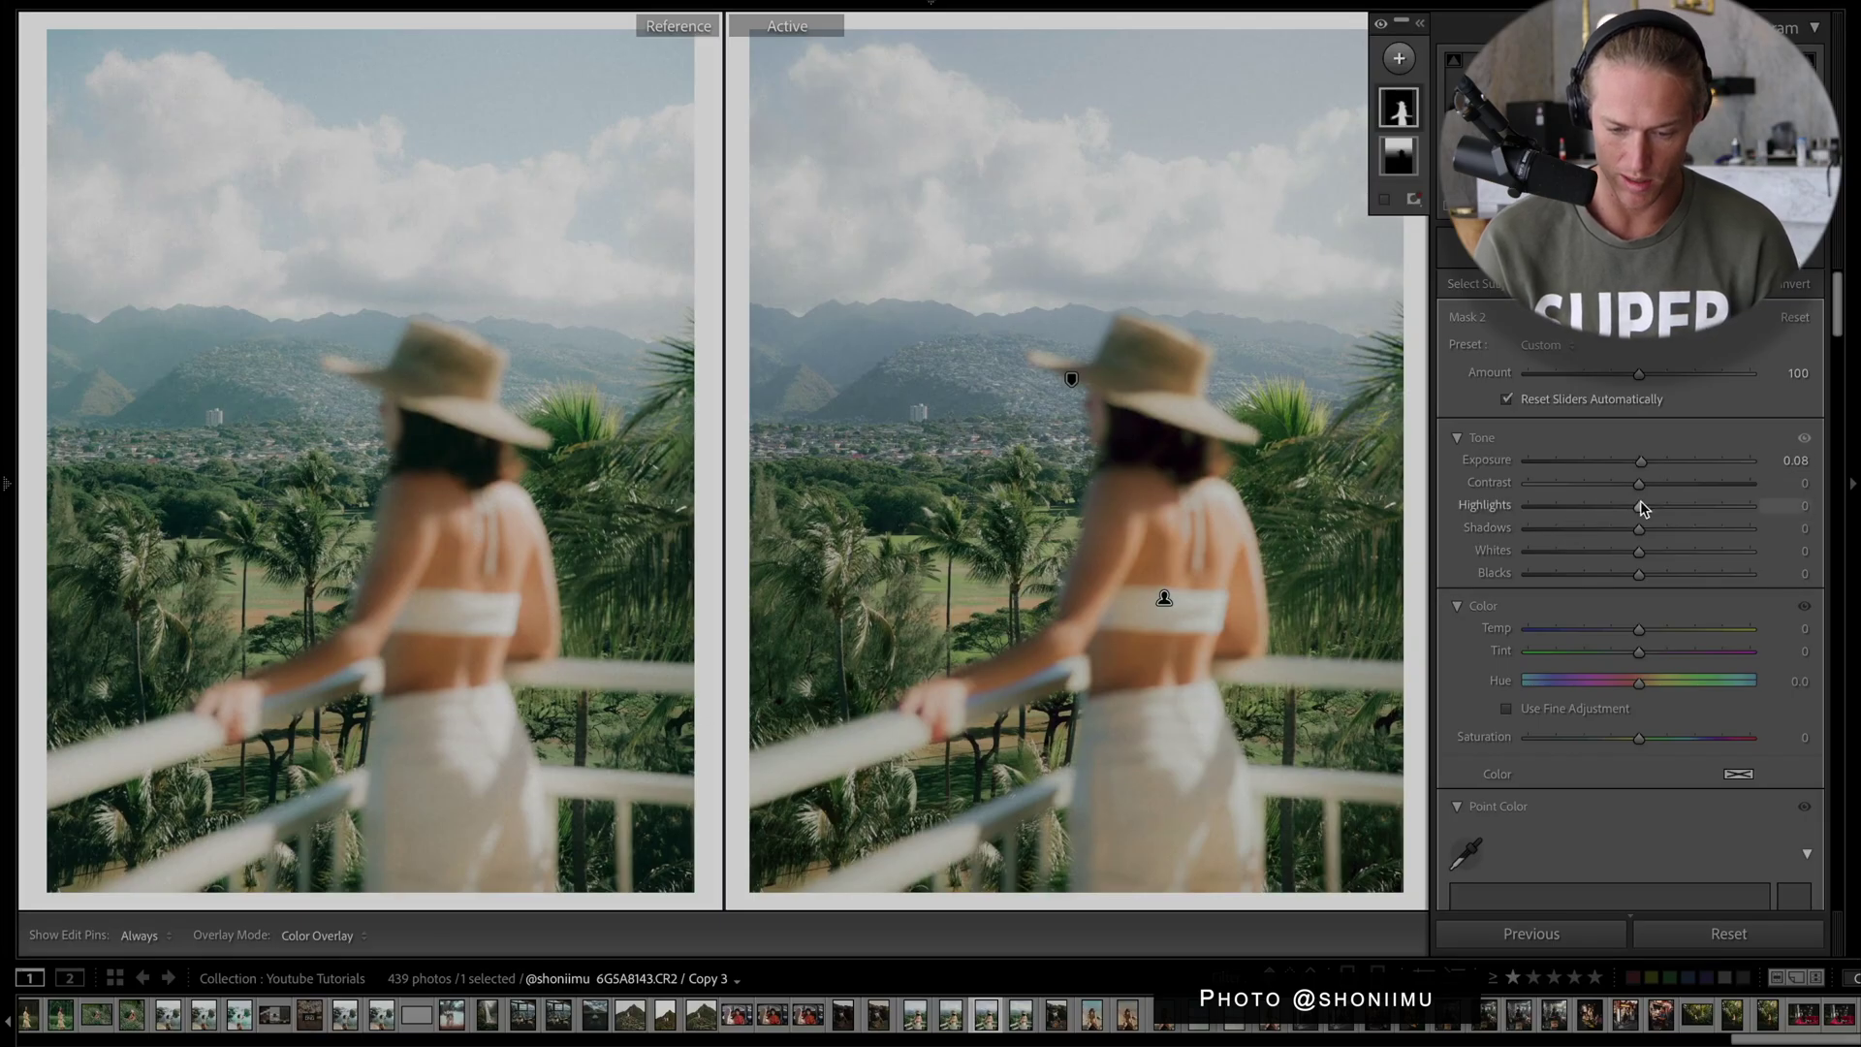
mouse_move(1633, 501)
mouse_down()
mouse_move(1601, 503)
mouse_move(1632, 520)
mouse_up()
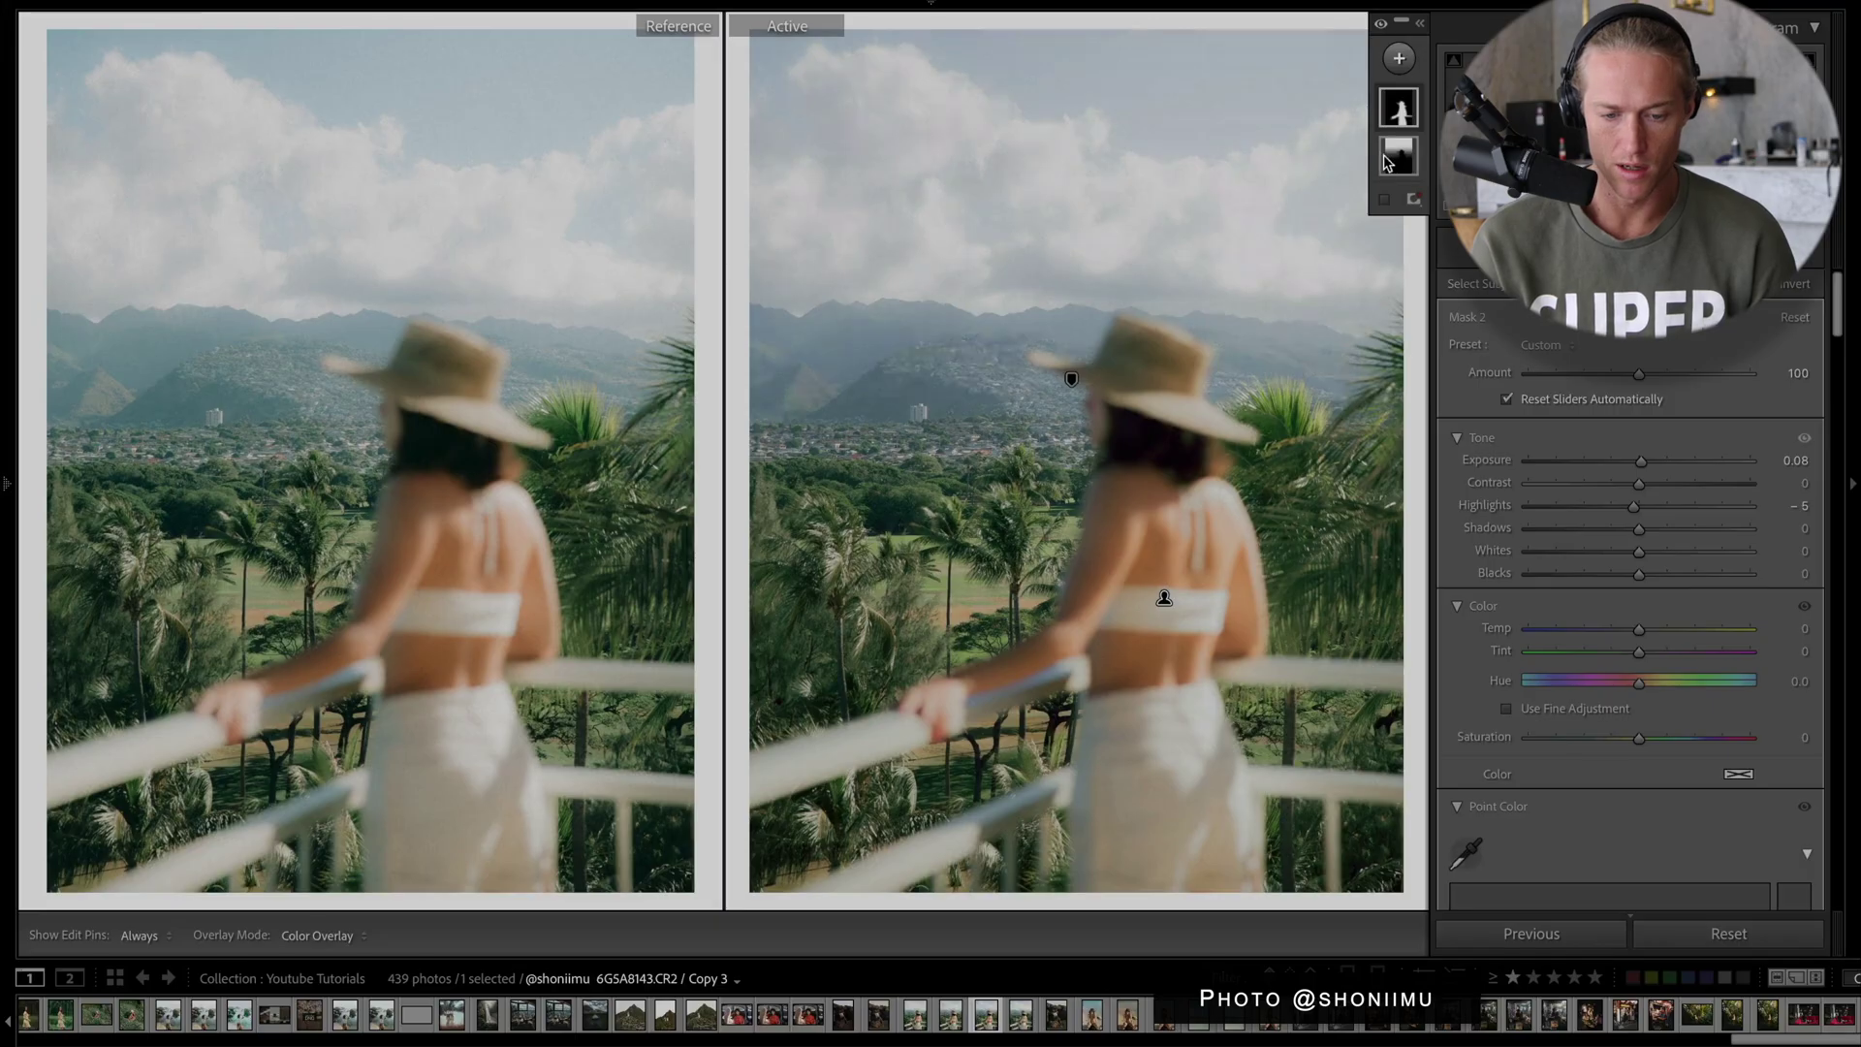
Inspect Mask 1 and its options, then undo the last mask change.
mouse_move(1396, 114)
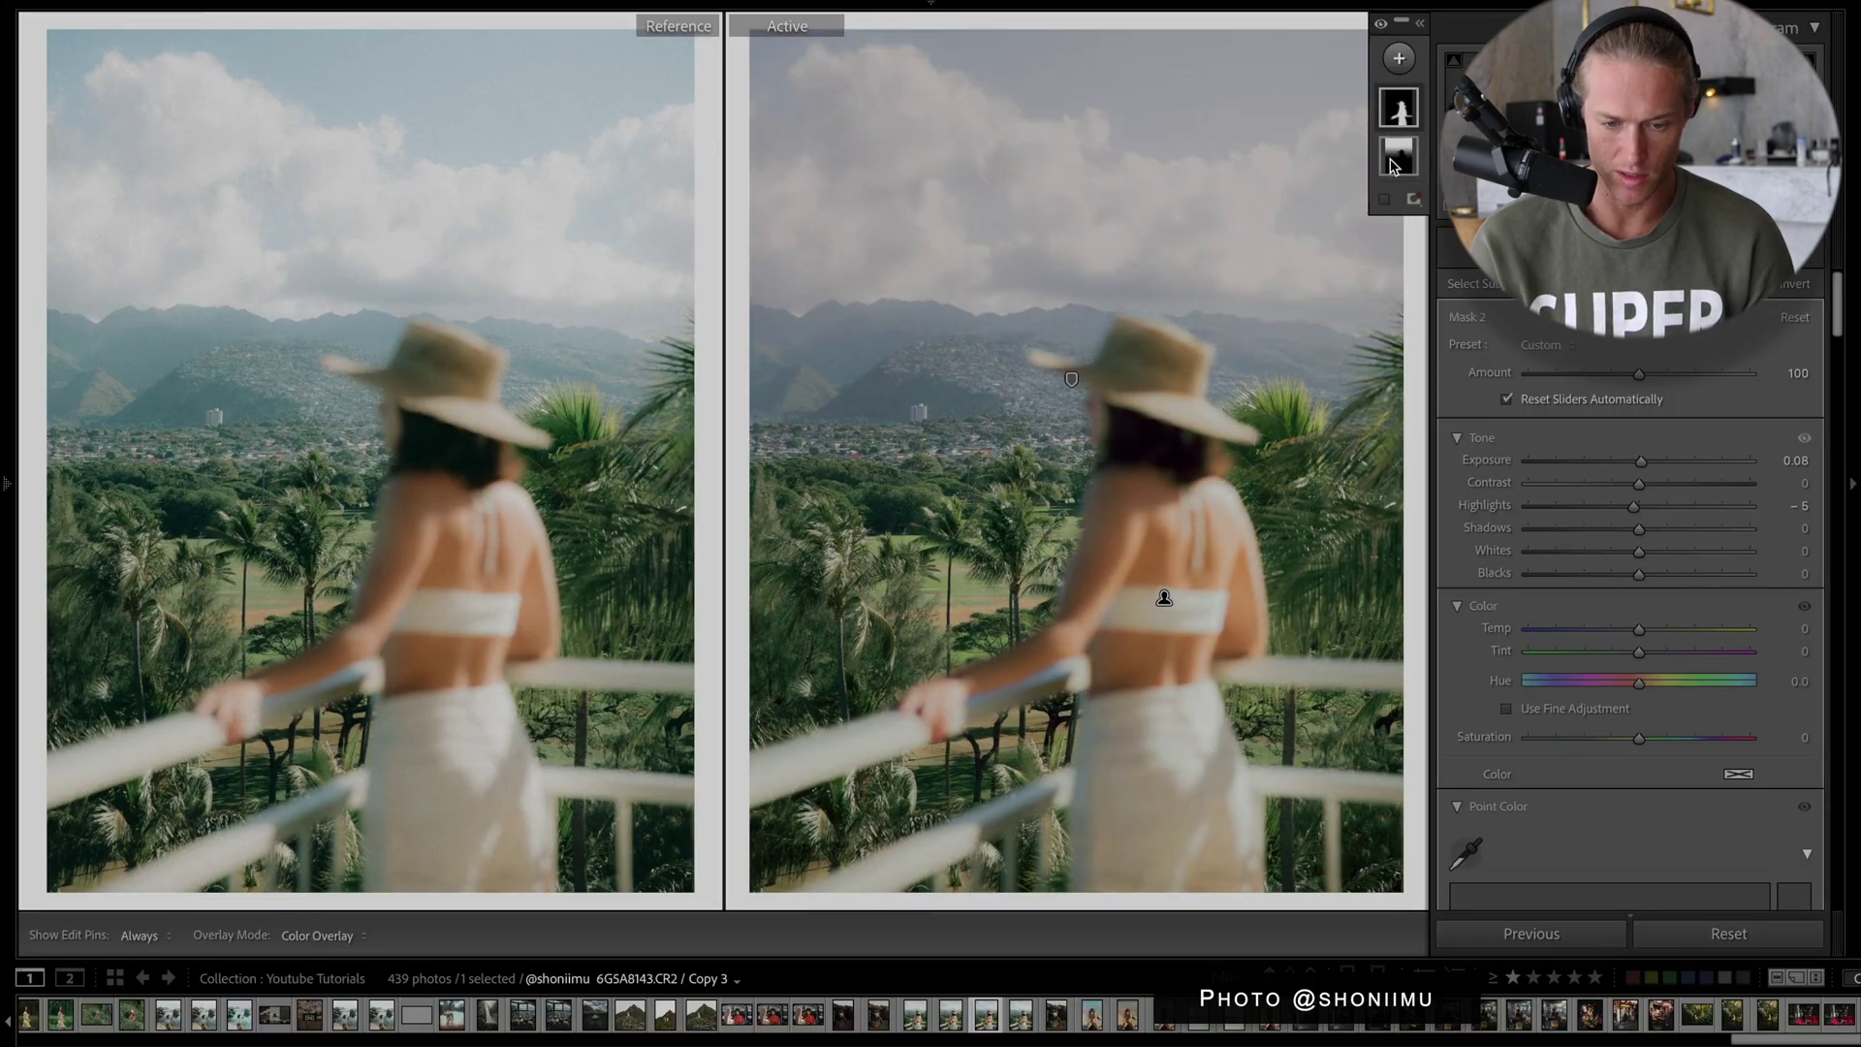
click(1395, 161)
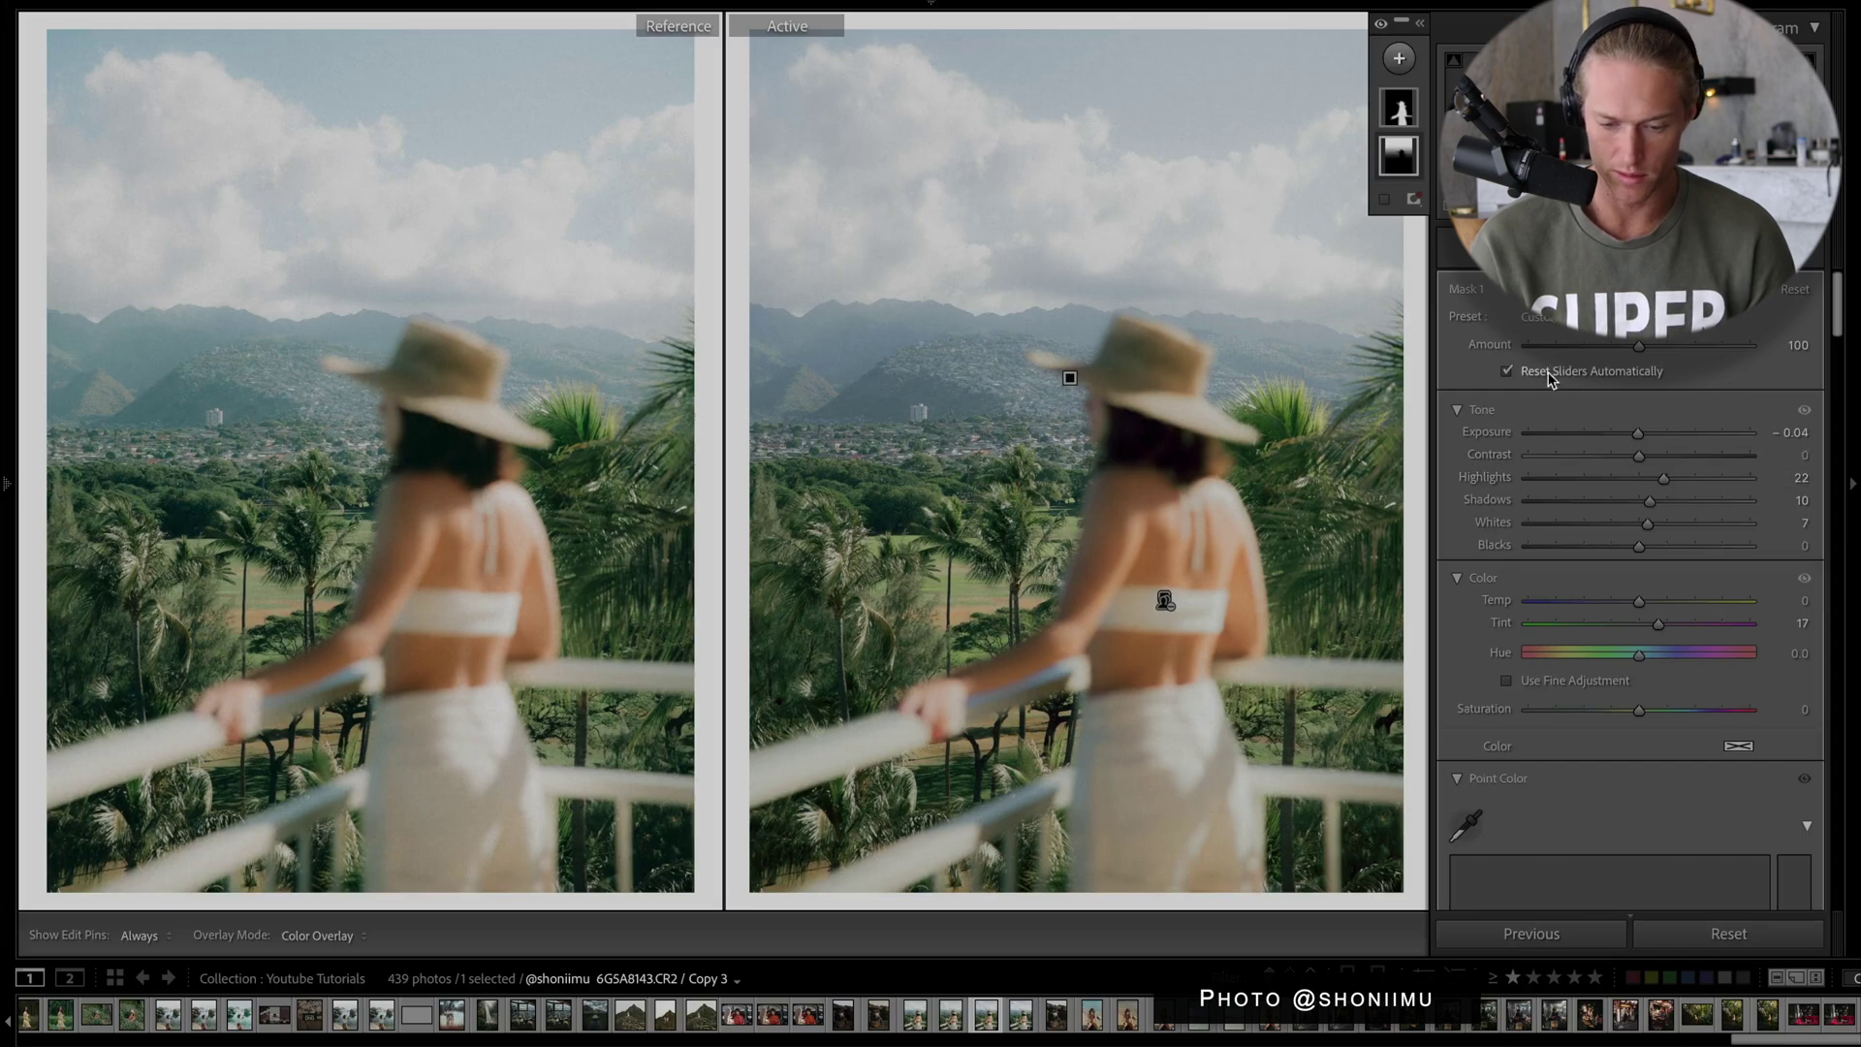
right_click(1405, 161)
key(Escape)
key(super+z)
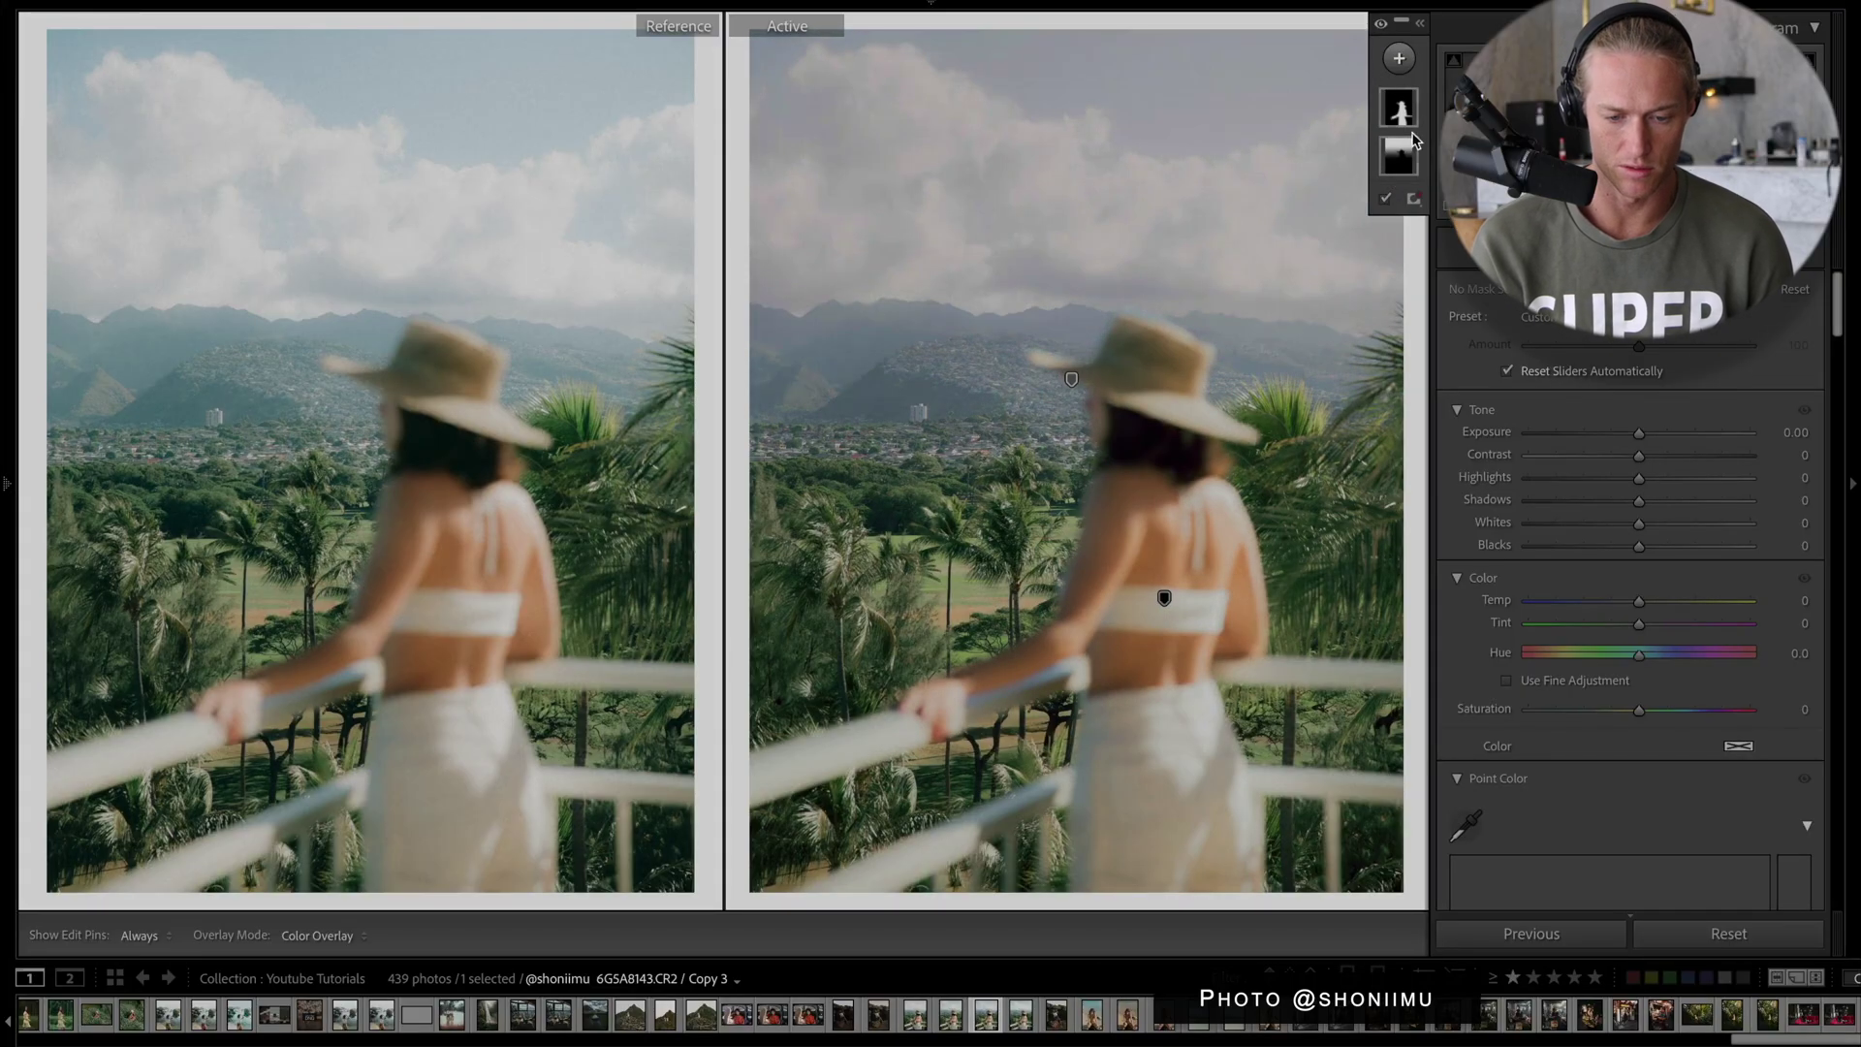
Toggle the mask pin overlay off and on twice, leaving the pins shown.
click(1377, 26)
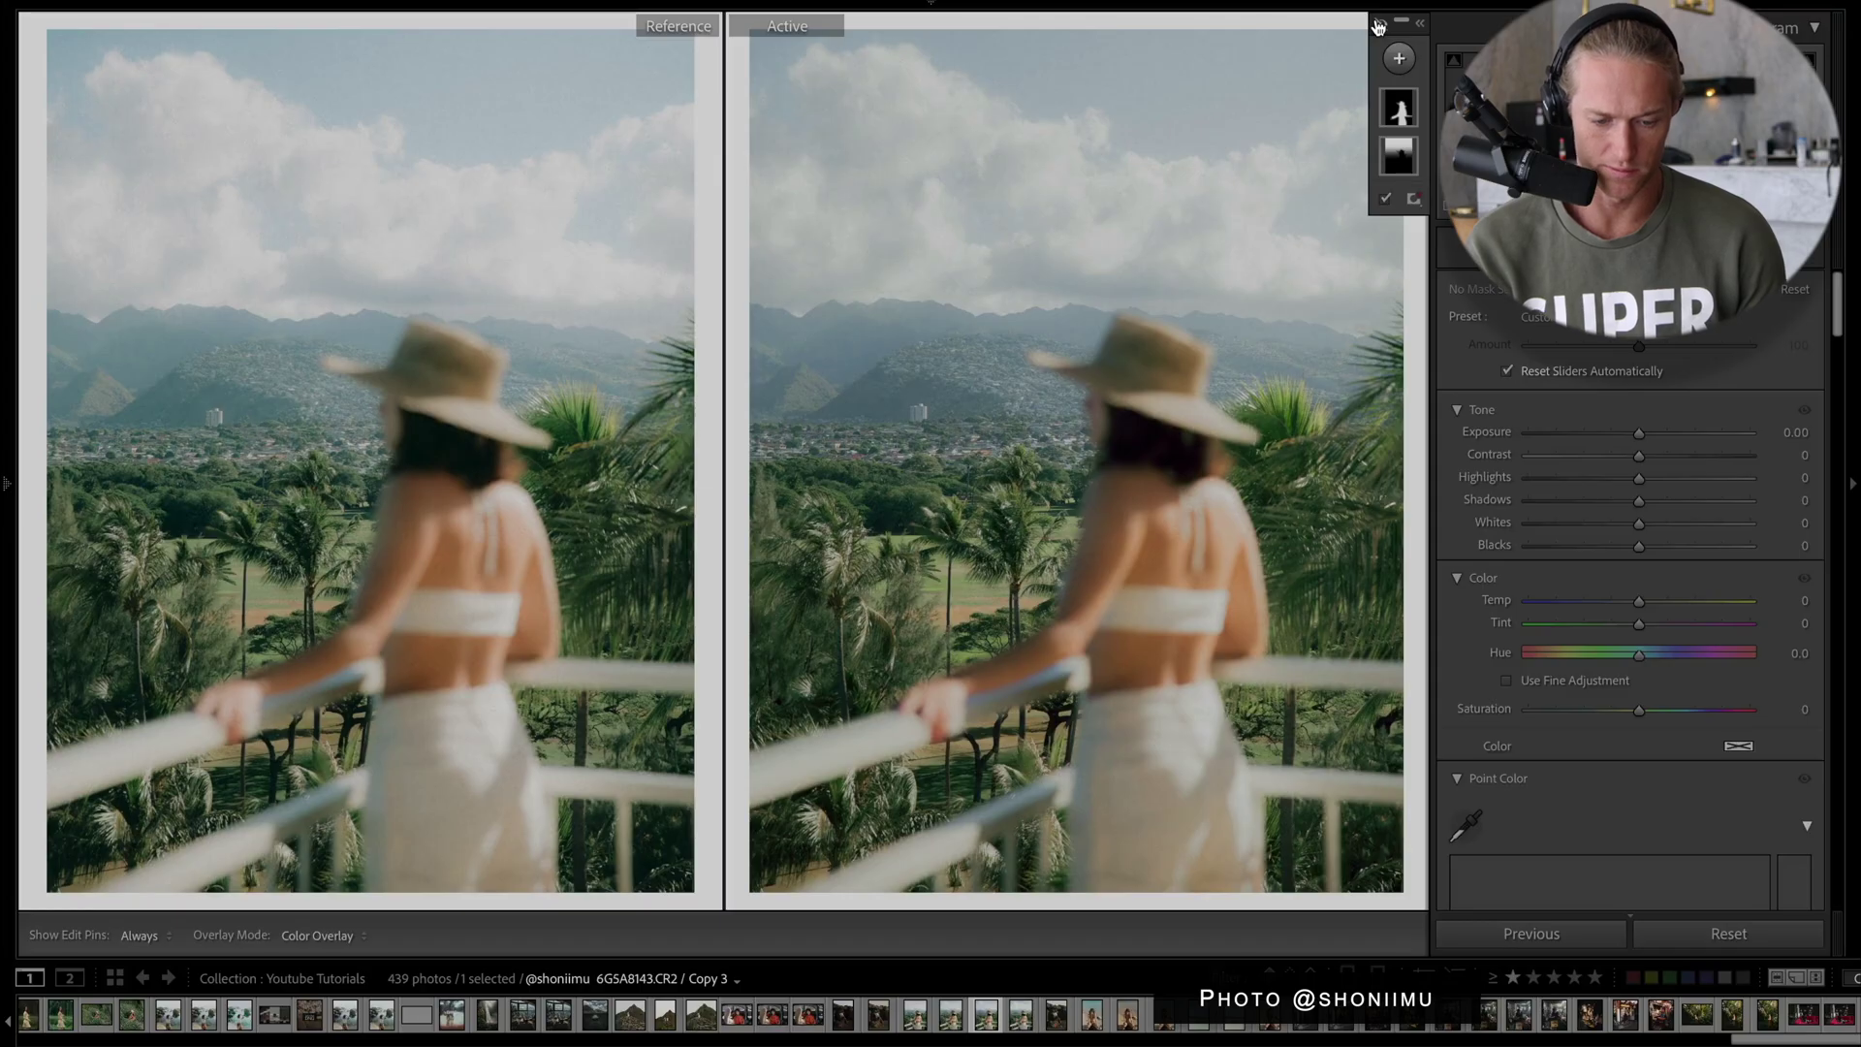
click(1377, 26)
click(1377, 26)
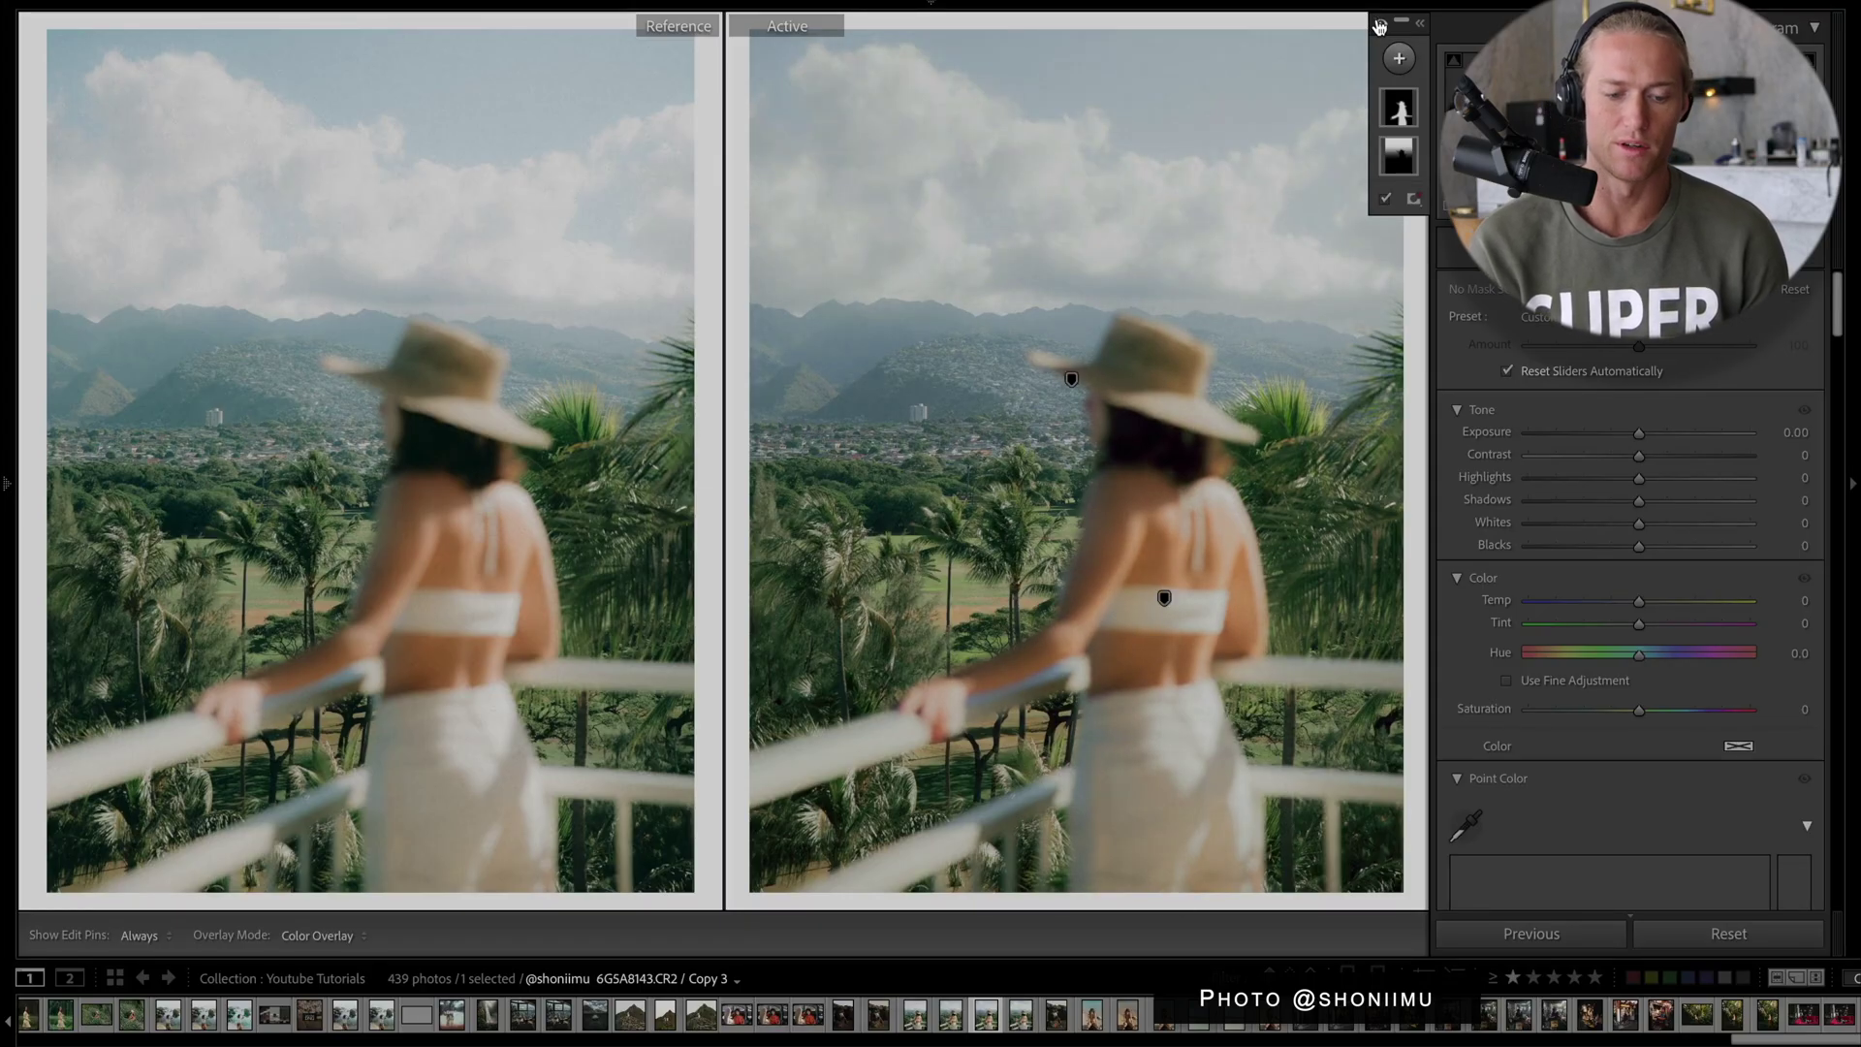
click(1378, 27)
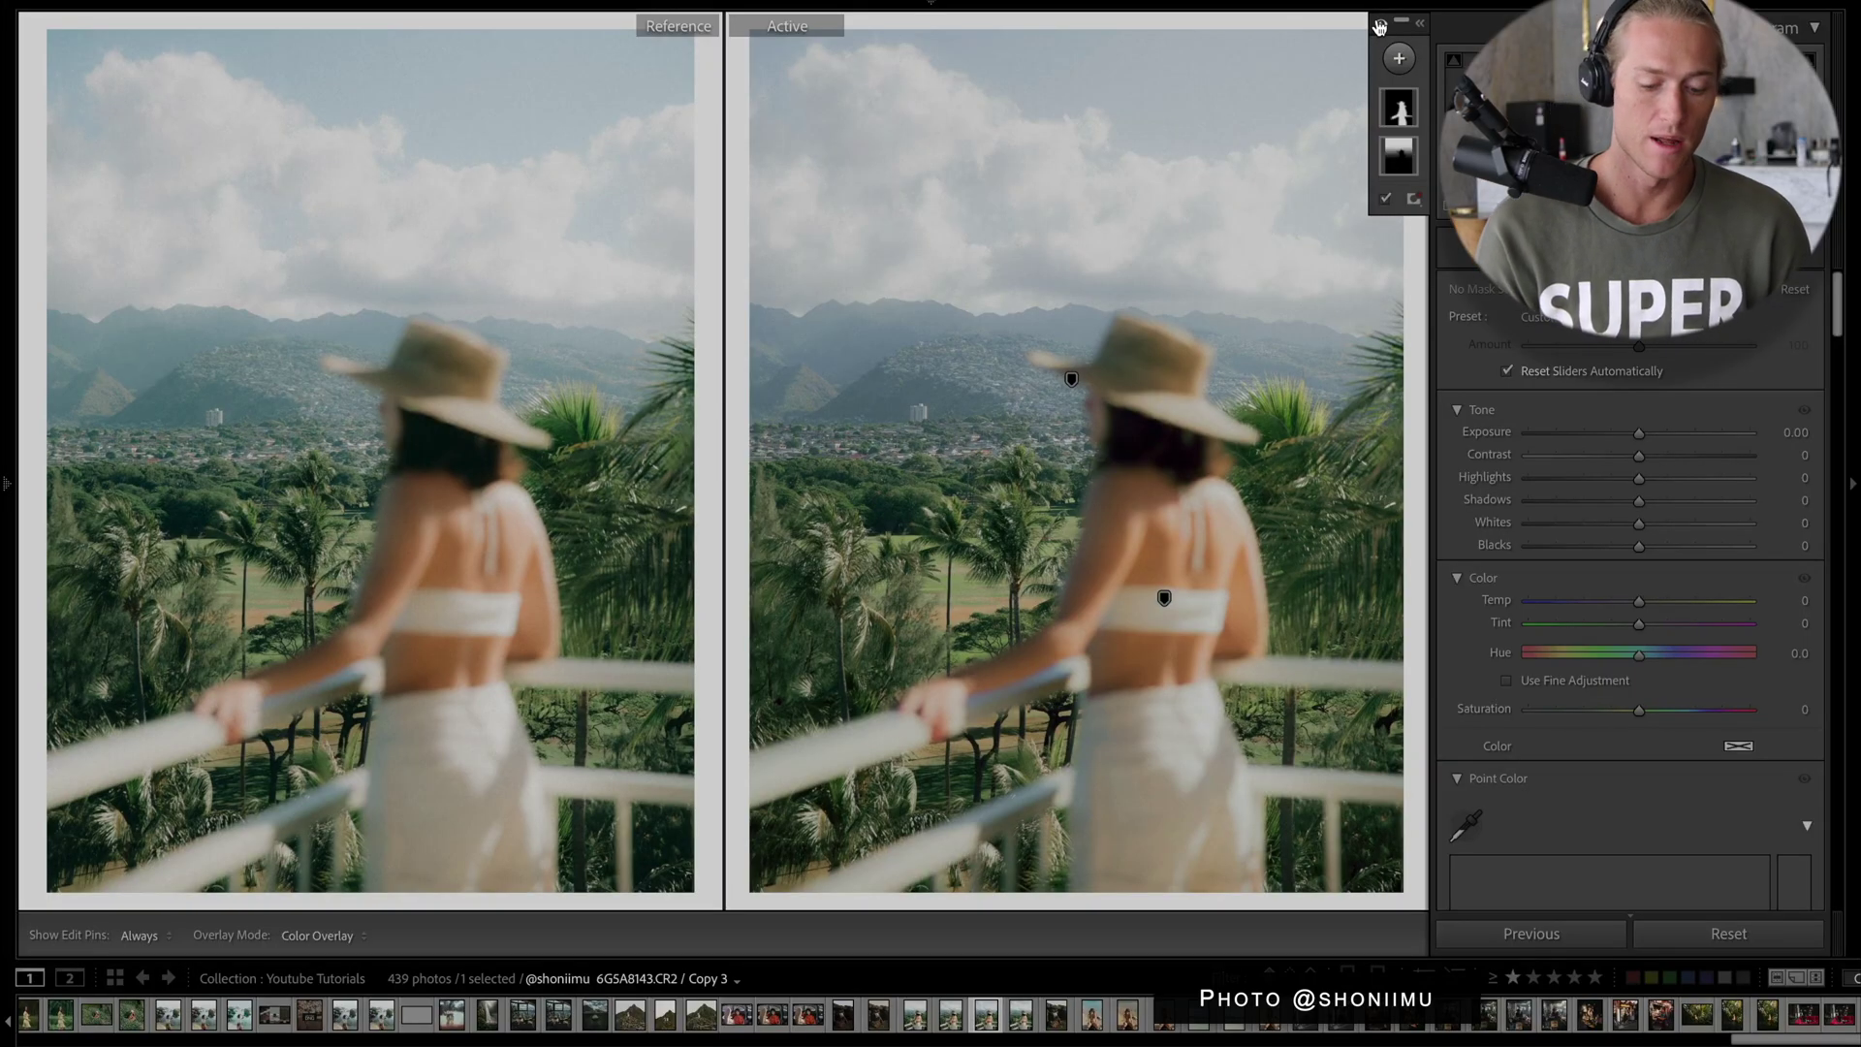
mouse_move(1378, 3)
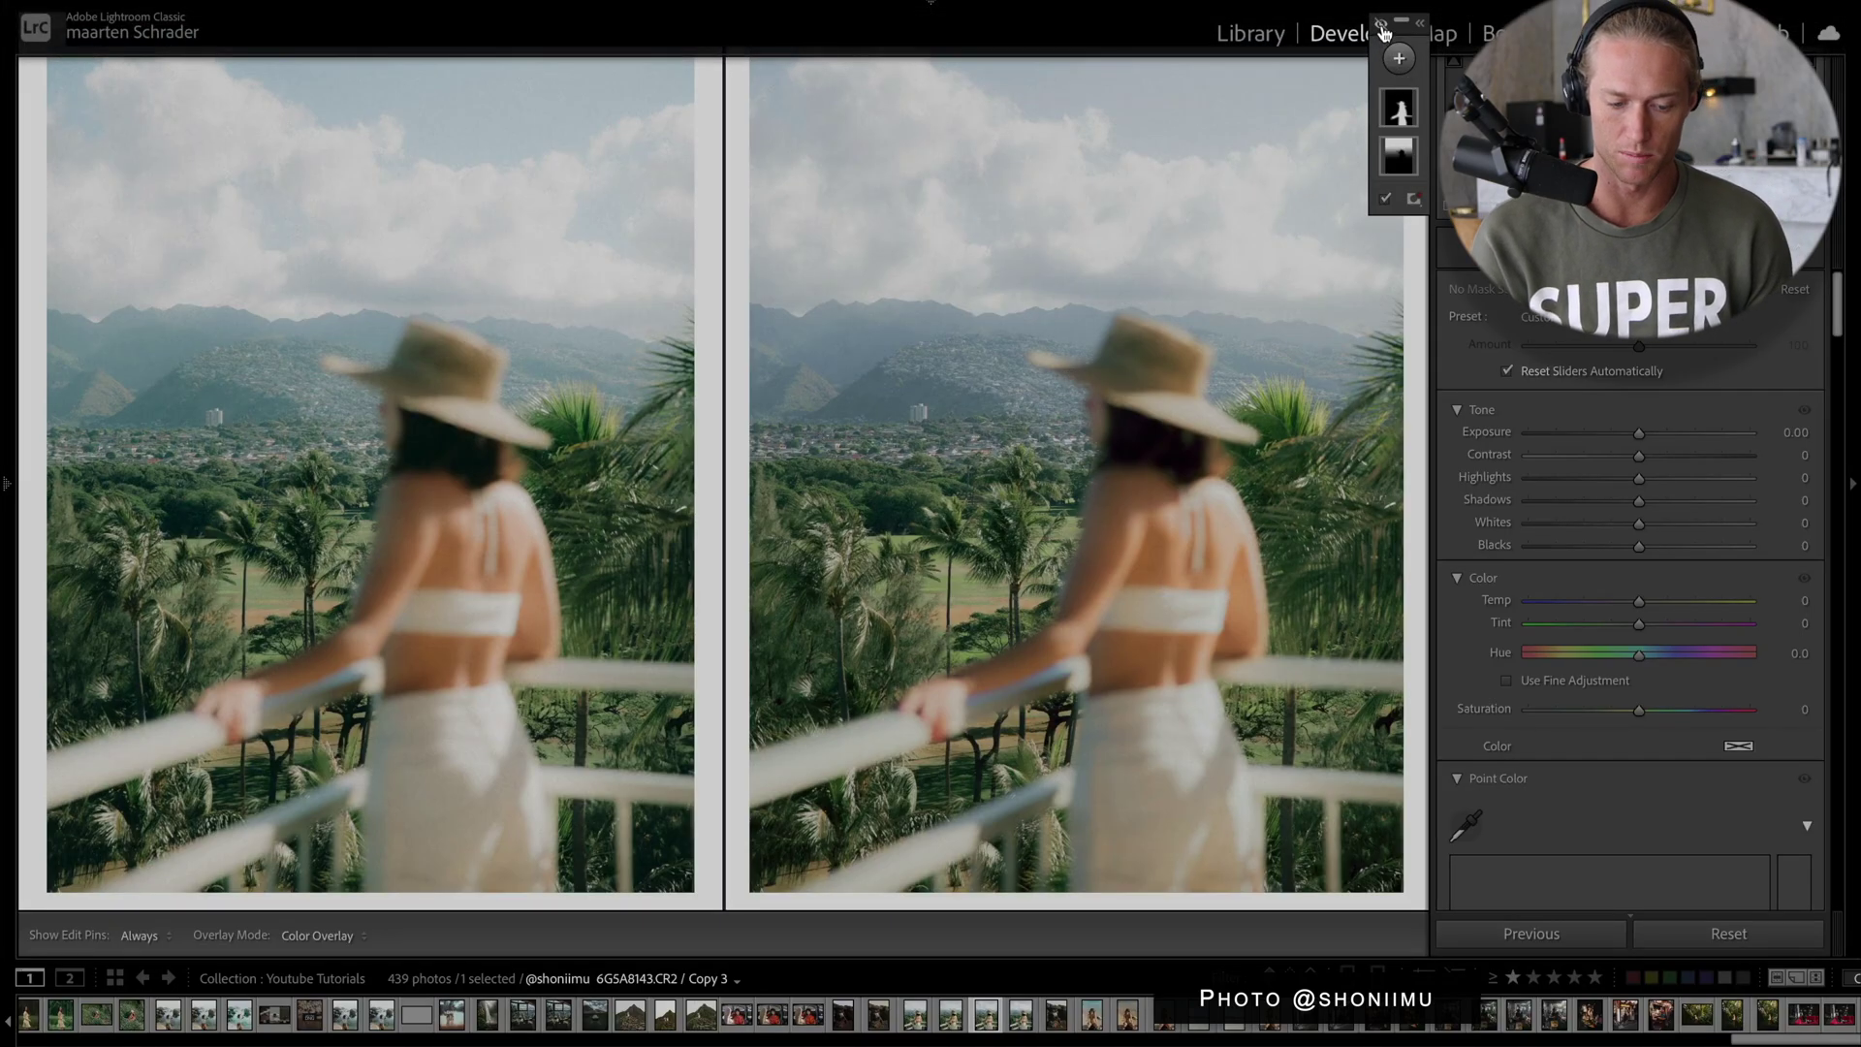
Close masking, preview the original via Reset, then undo to restore Exposure +0.75, Contrast −24.
key(shift+w)
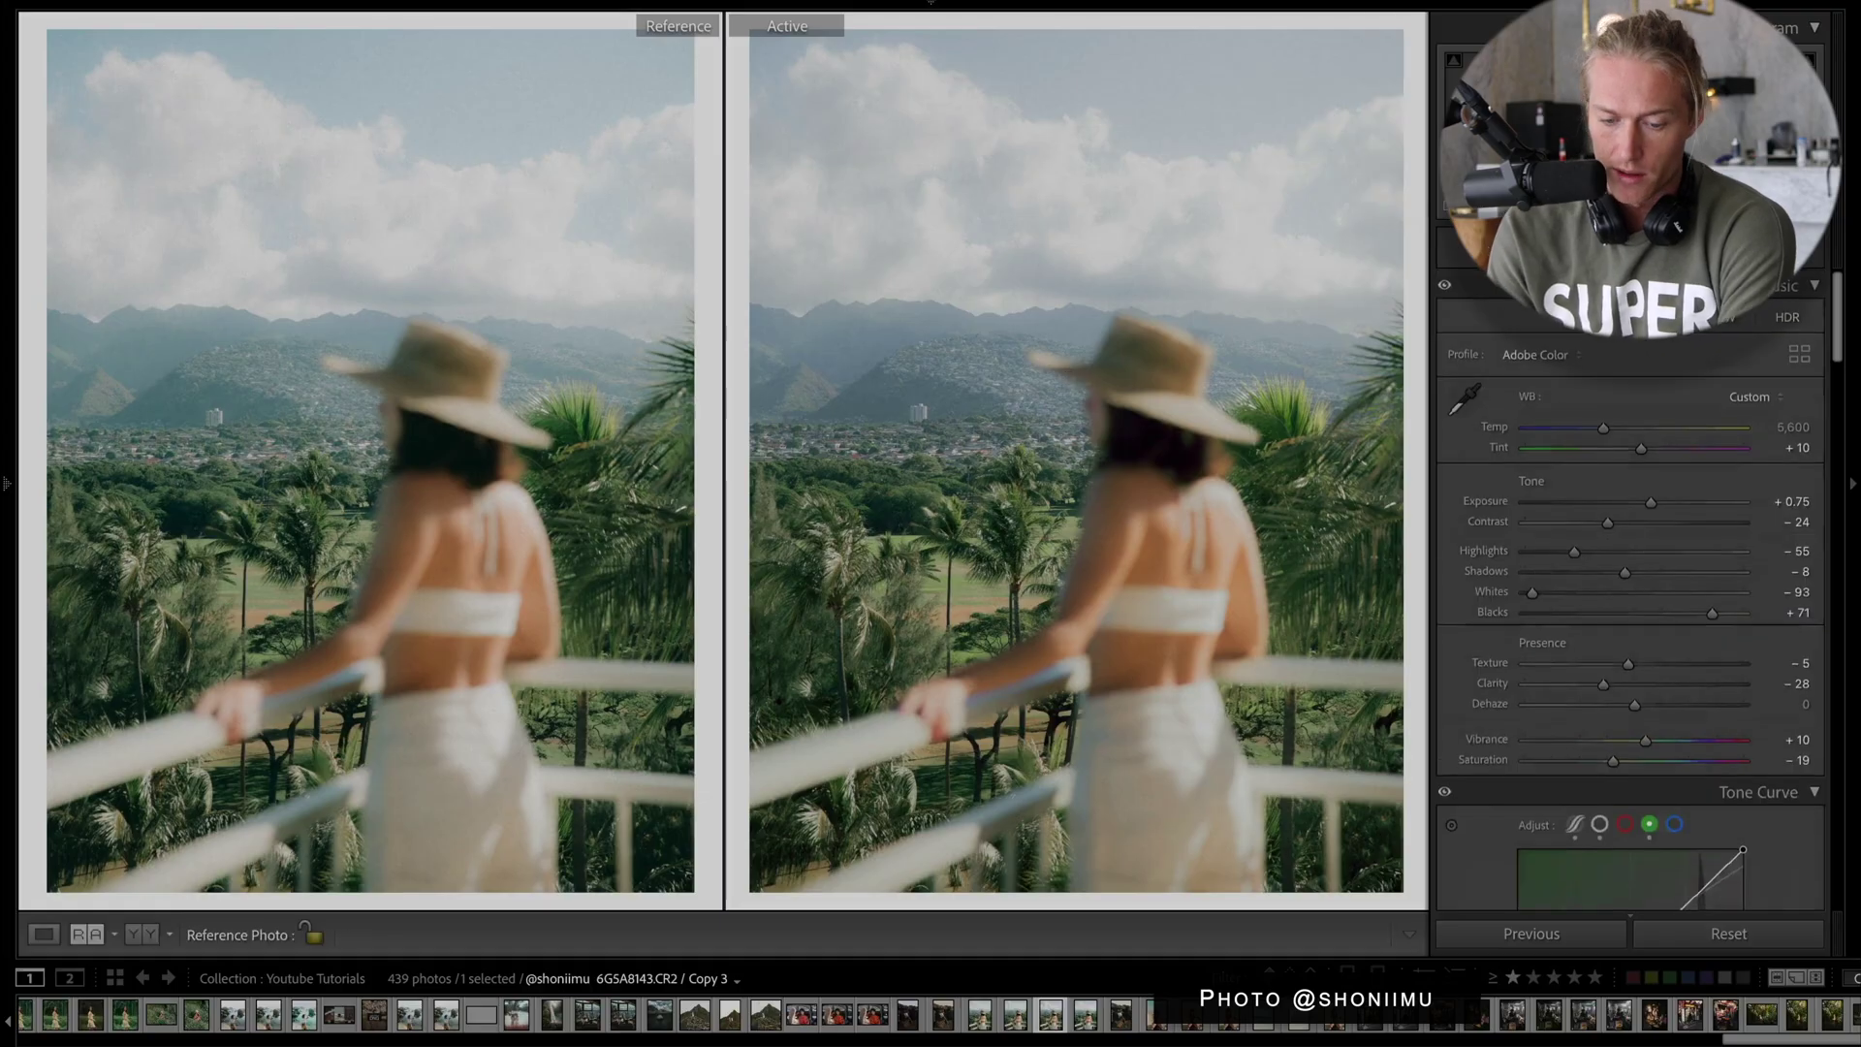
click(1763, 935)
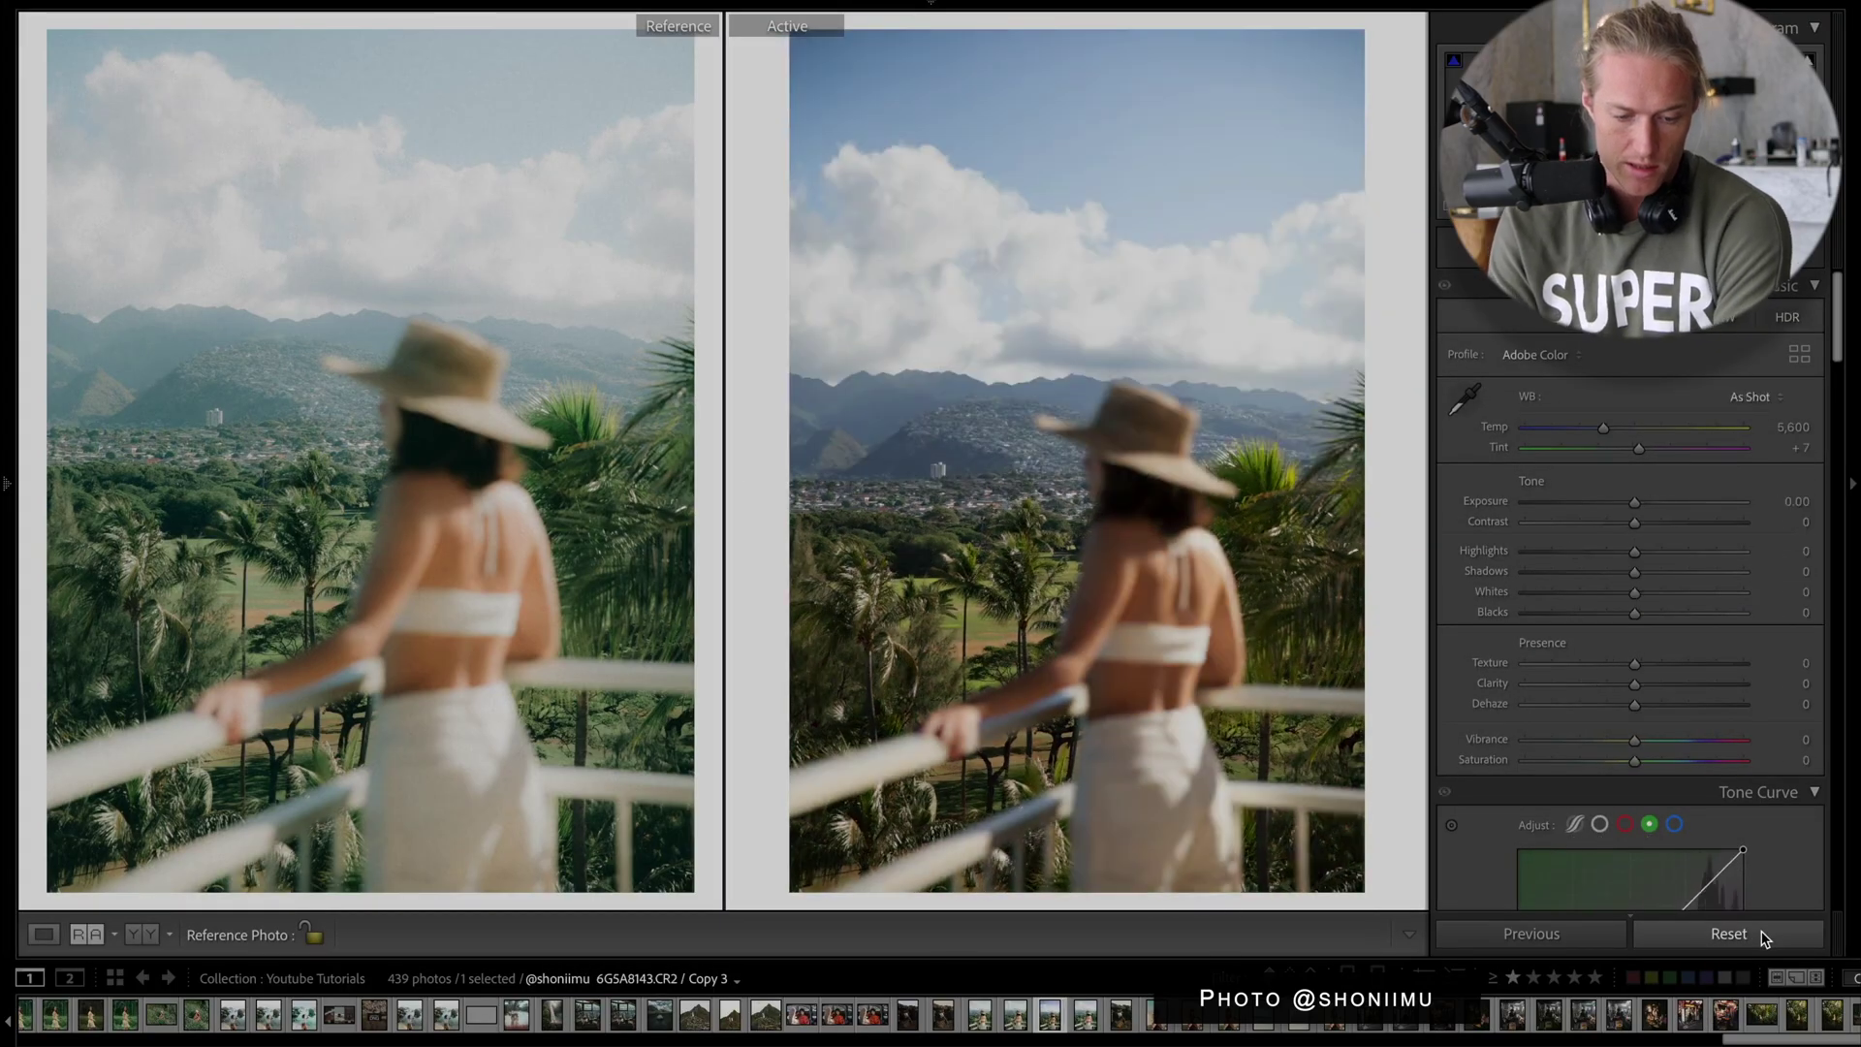
key(ctrl+z)
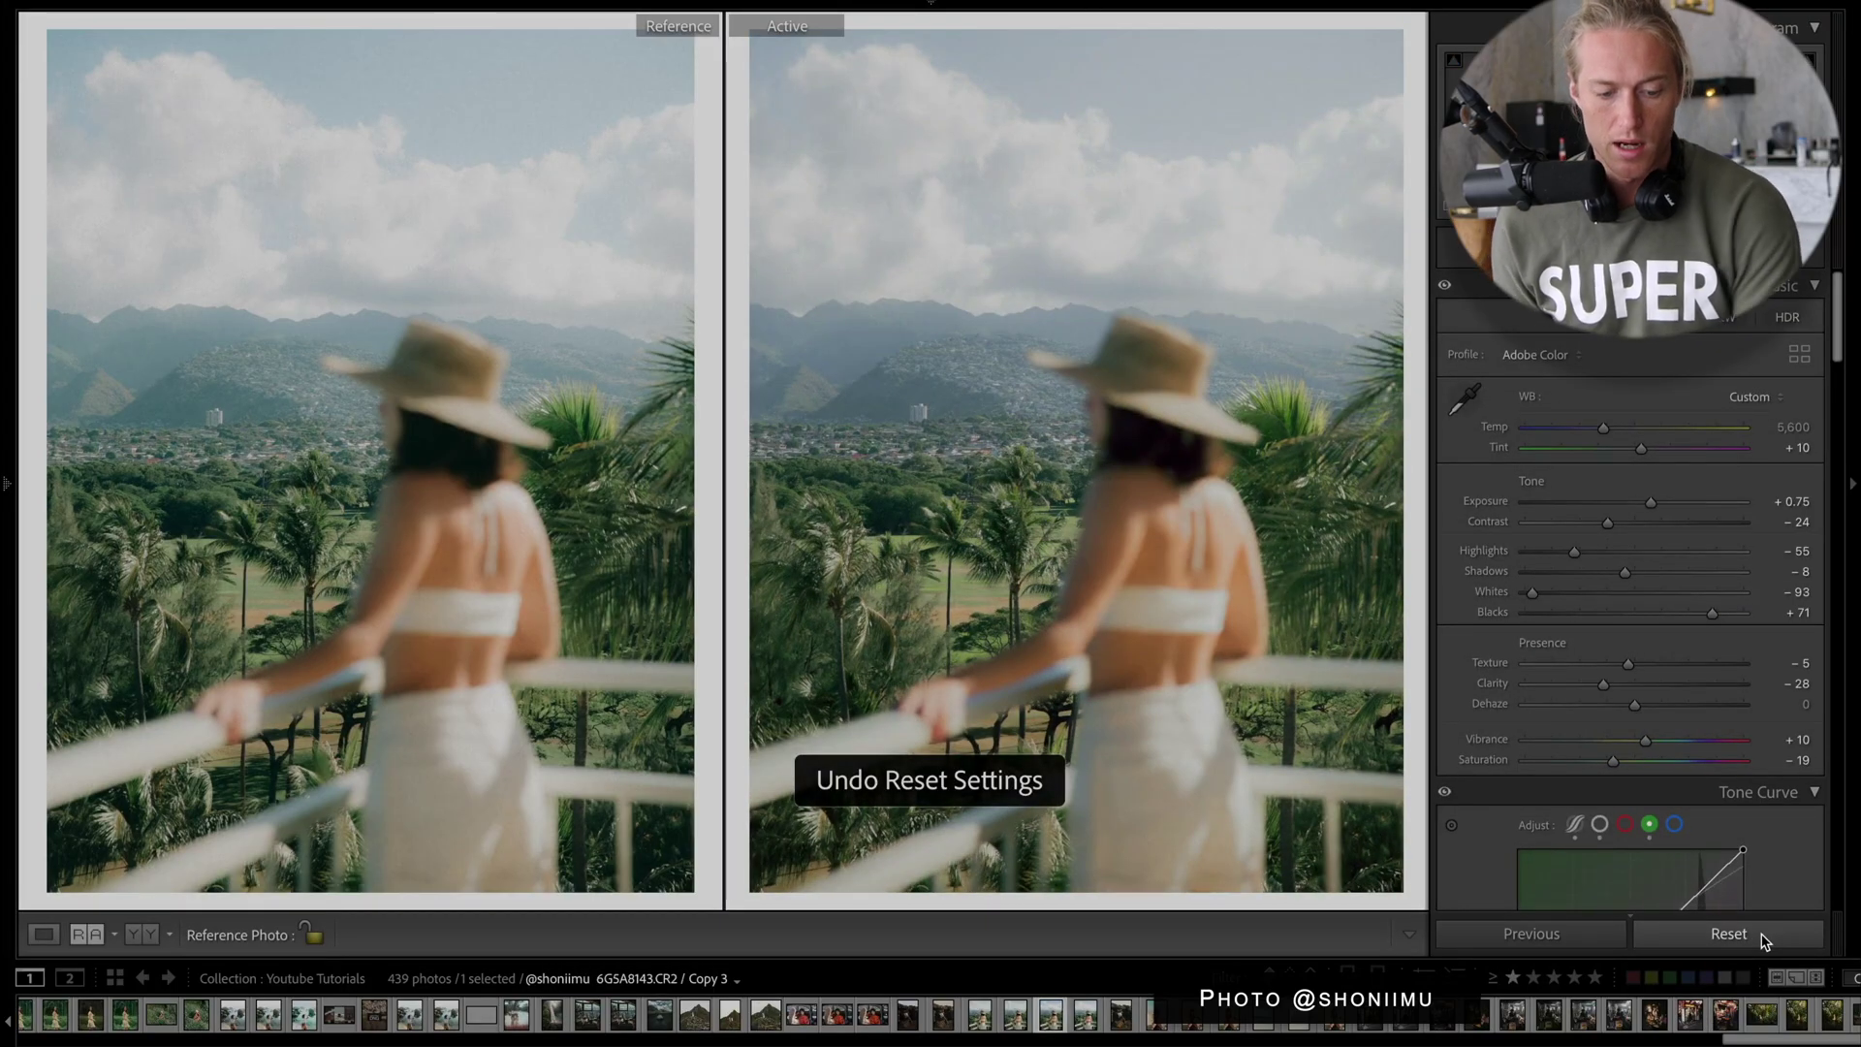